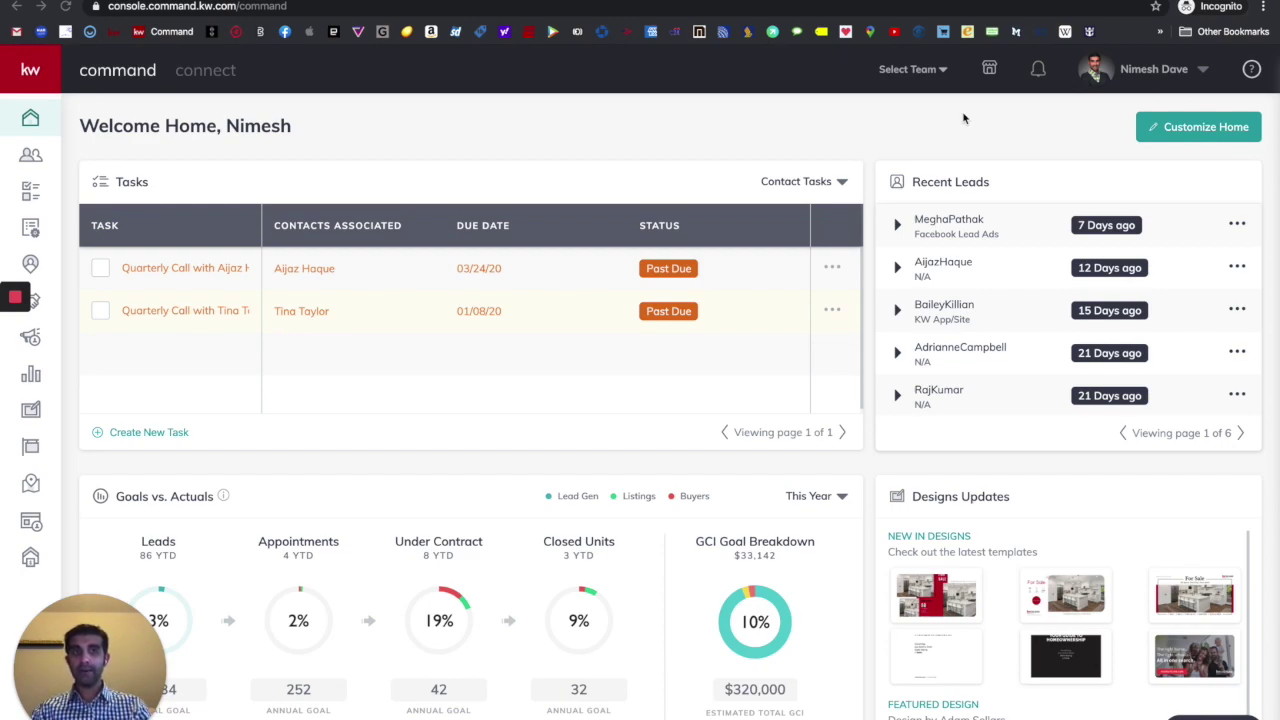
- Return to the home dashboard and open the Contacts list from the expanded sidebar
left_click(22, 76)
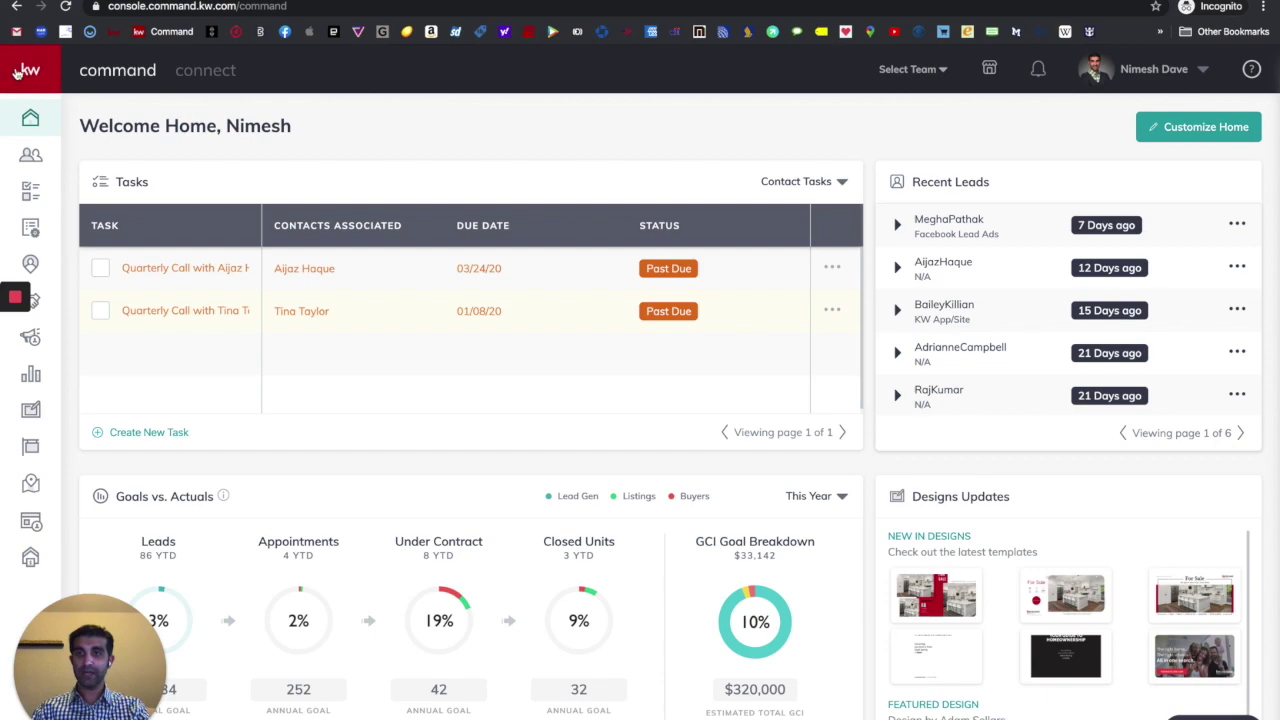
left_click(34, 75)
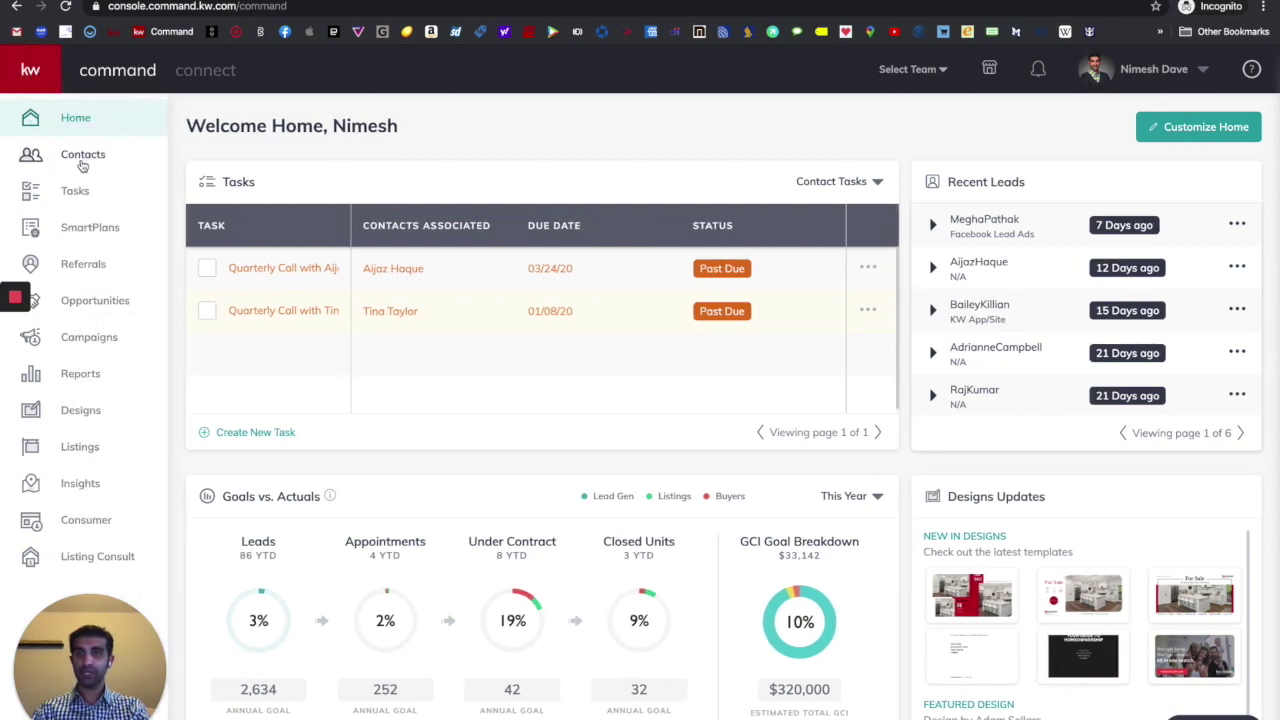
left_click(83, 156)
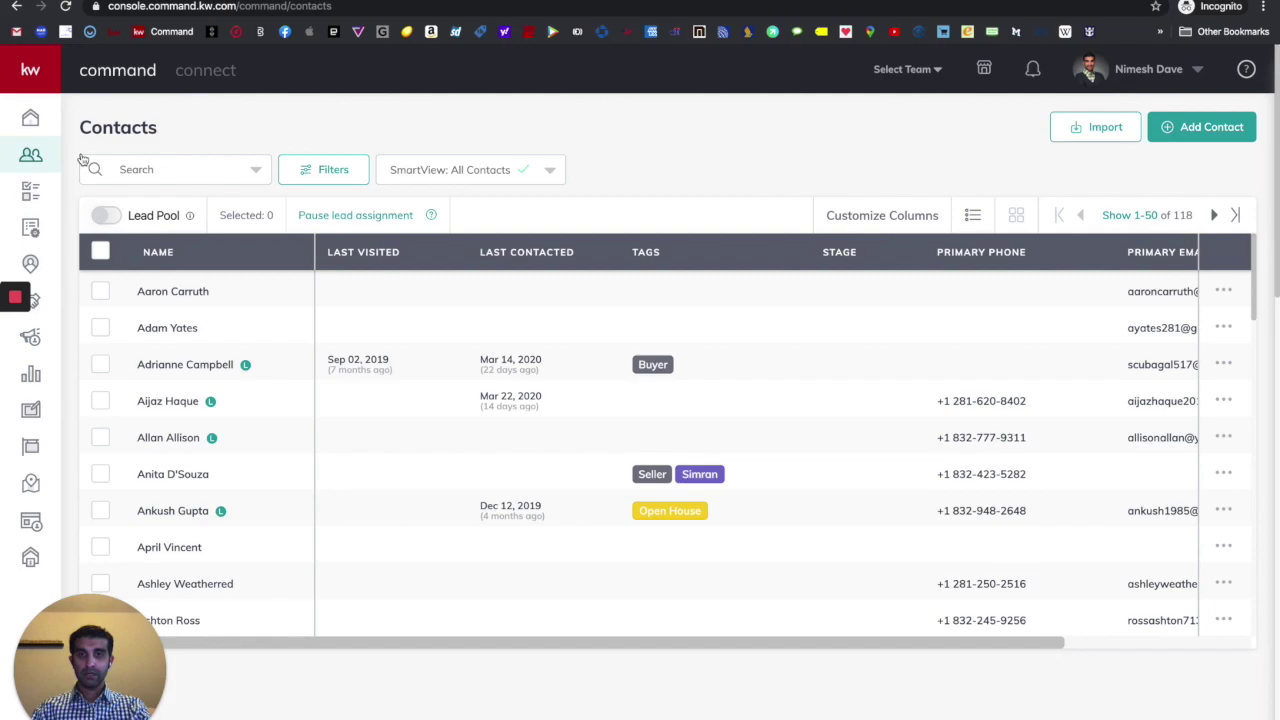
- Start a new contact and enter the contact's full name
left_click(1193, 133)
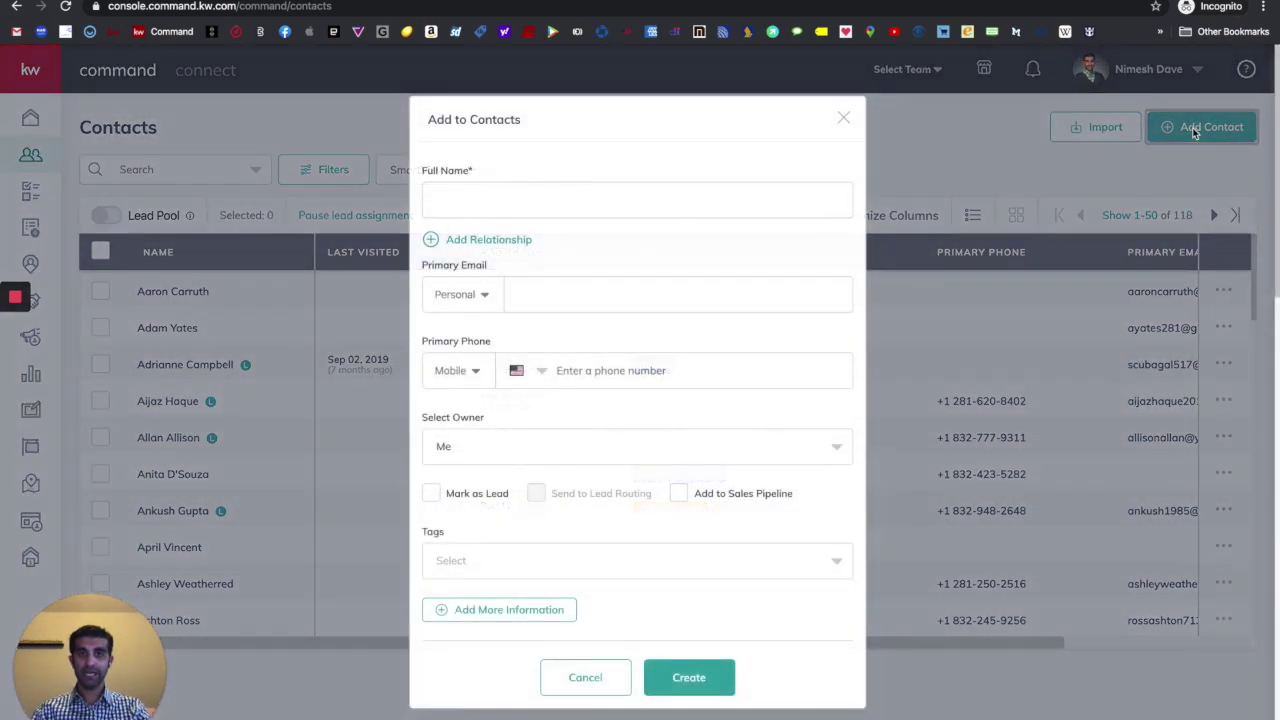
left_click(664, 206)
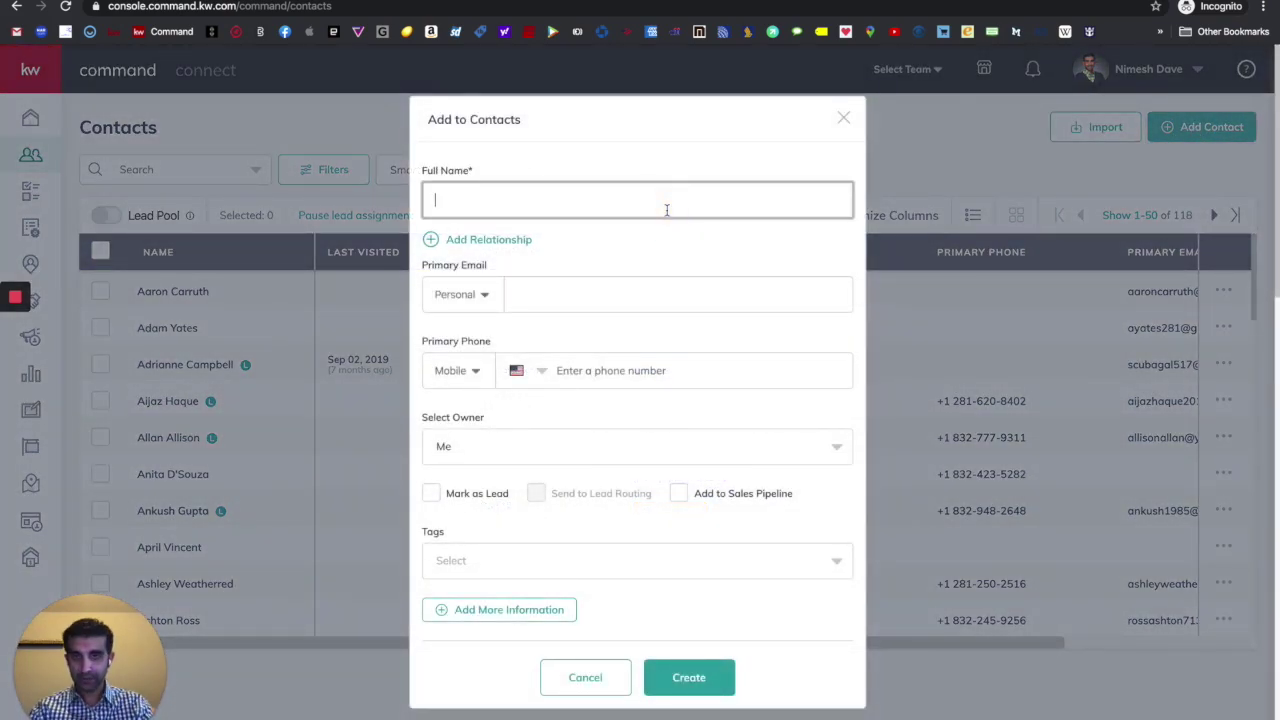
type("Mi")
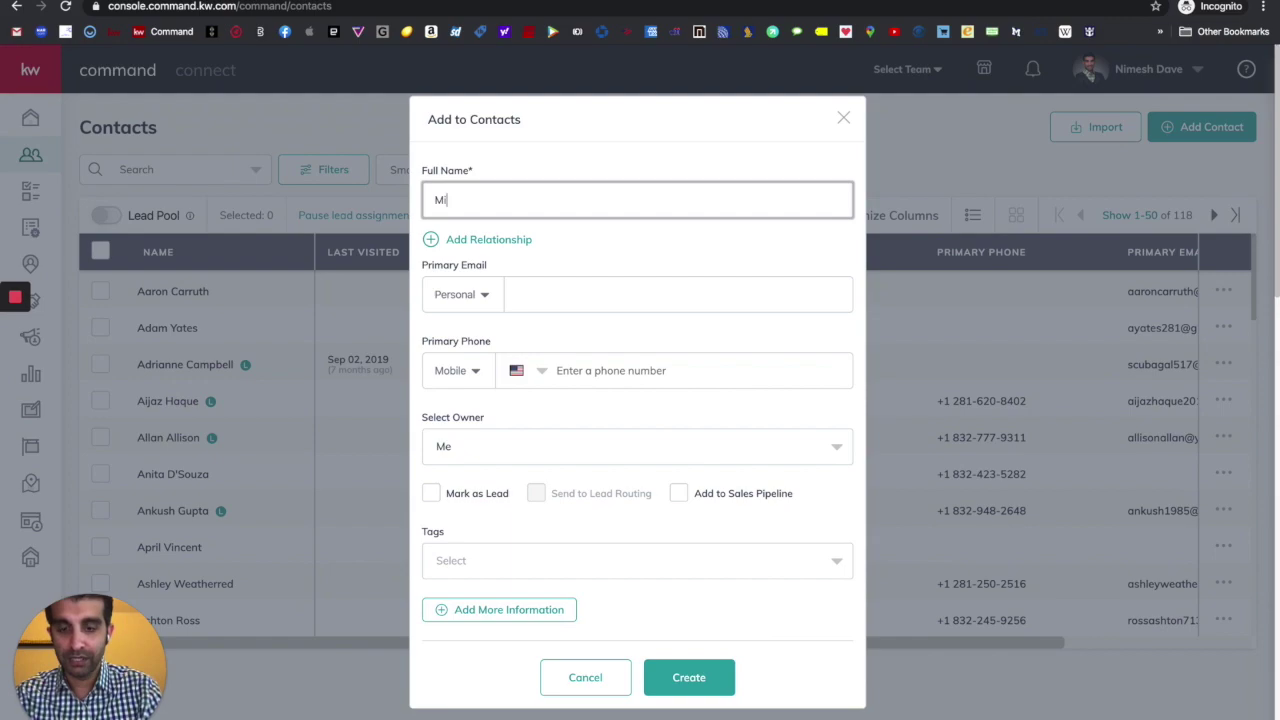
type("ckey Mouse")
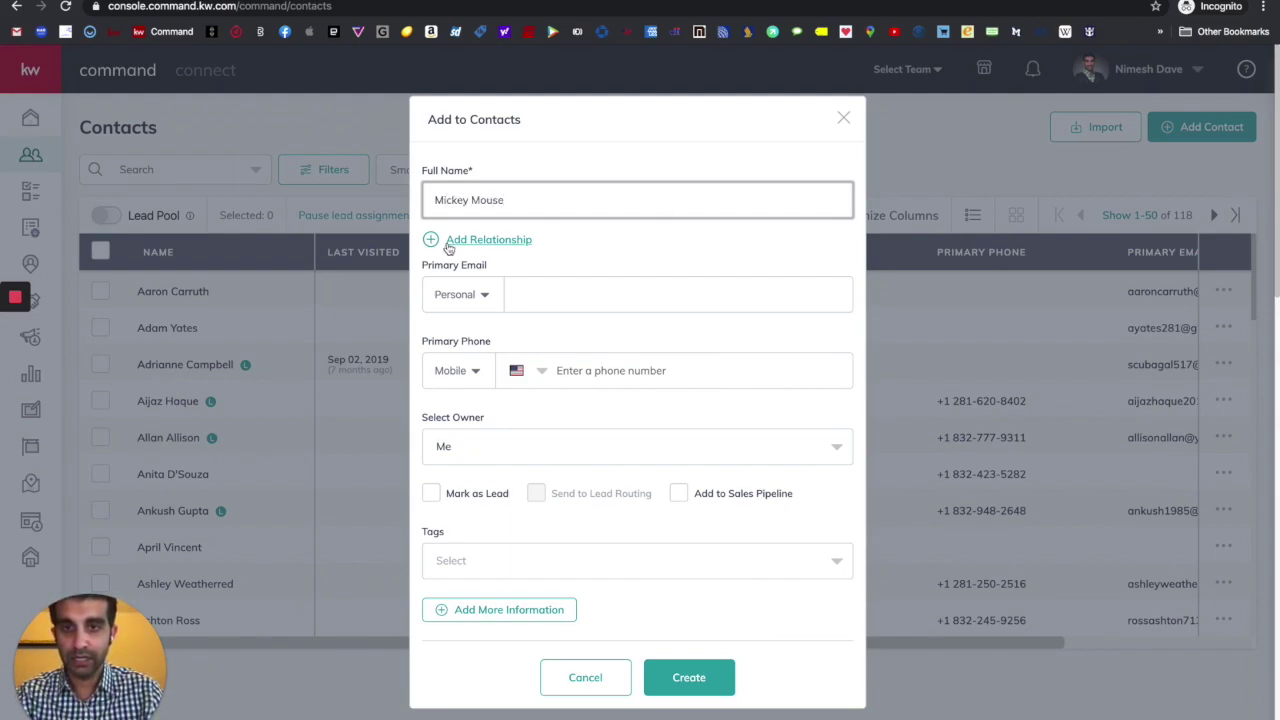
- Add a spouse relationship, creating the spouse as a new contact
left_click(500, 240)
left_click(569, 232)
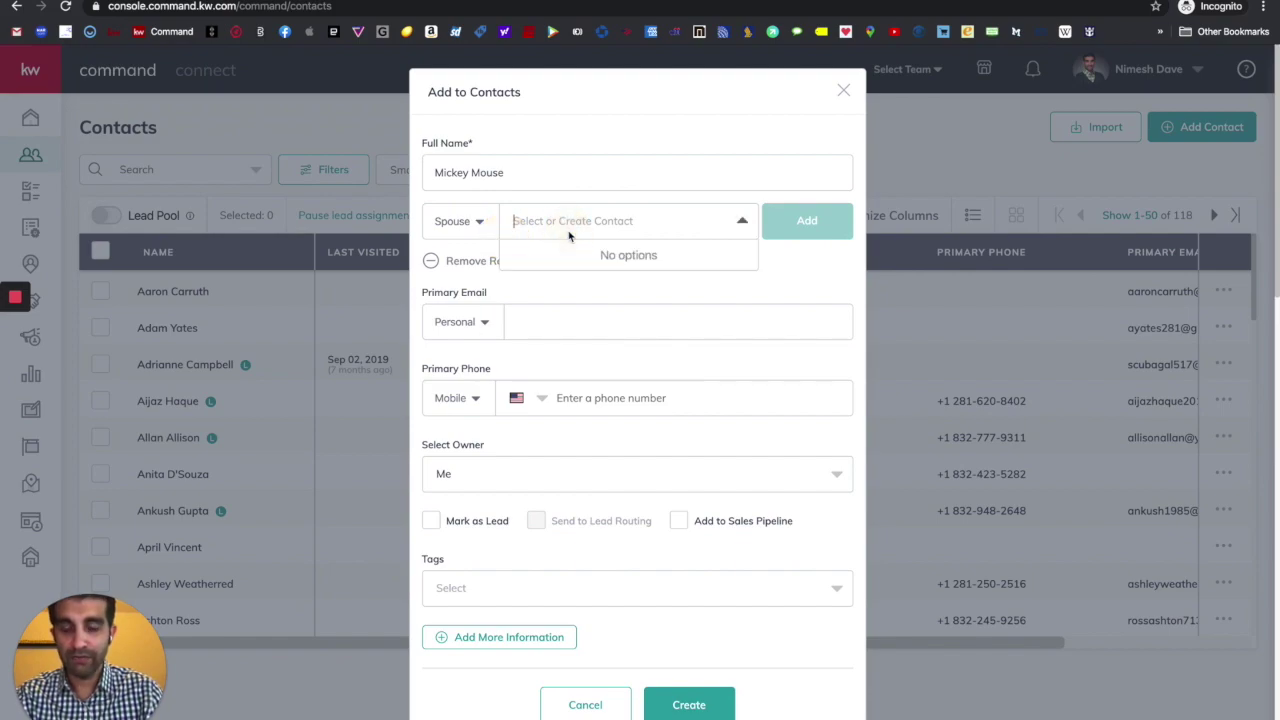
type("Minn")
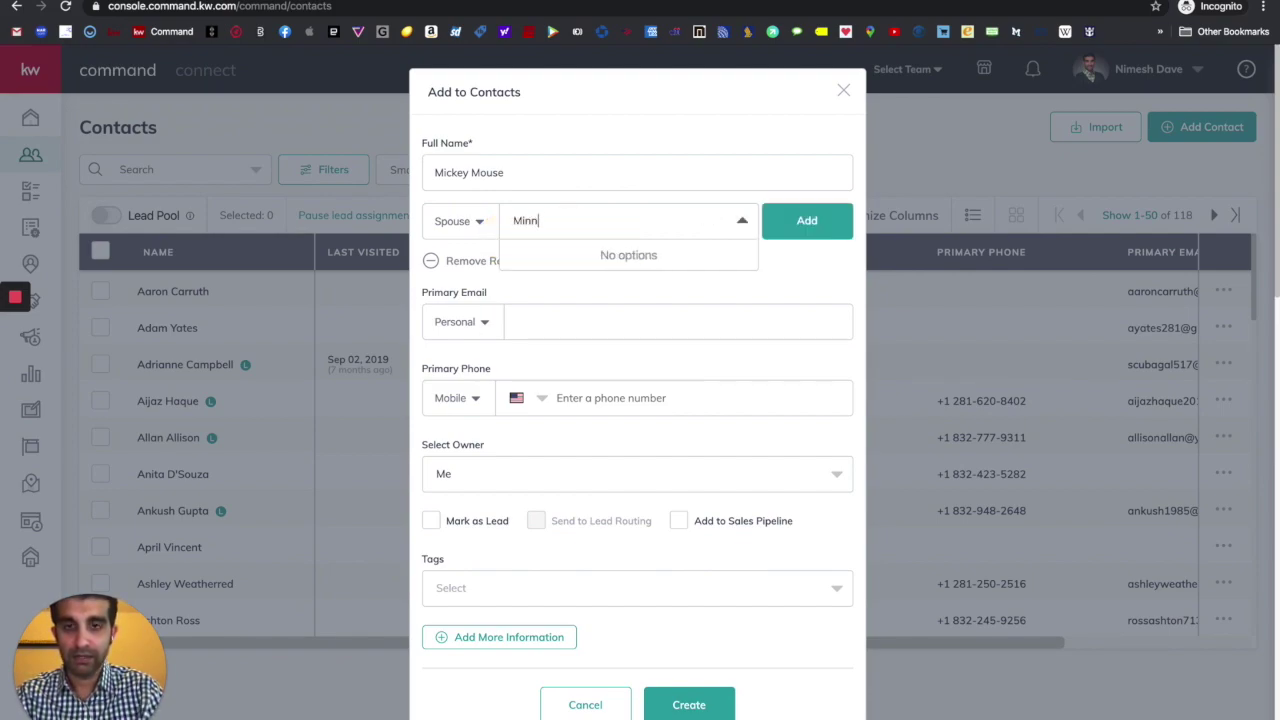
type("ie Mouse")
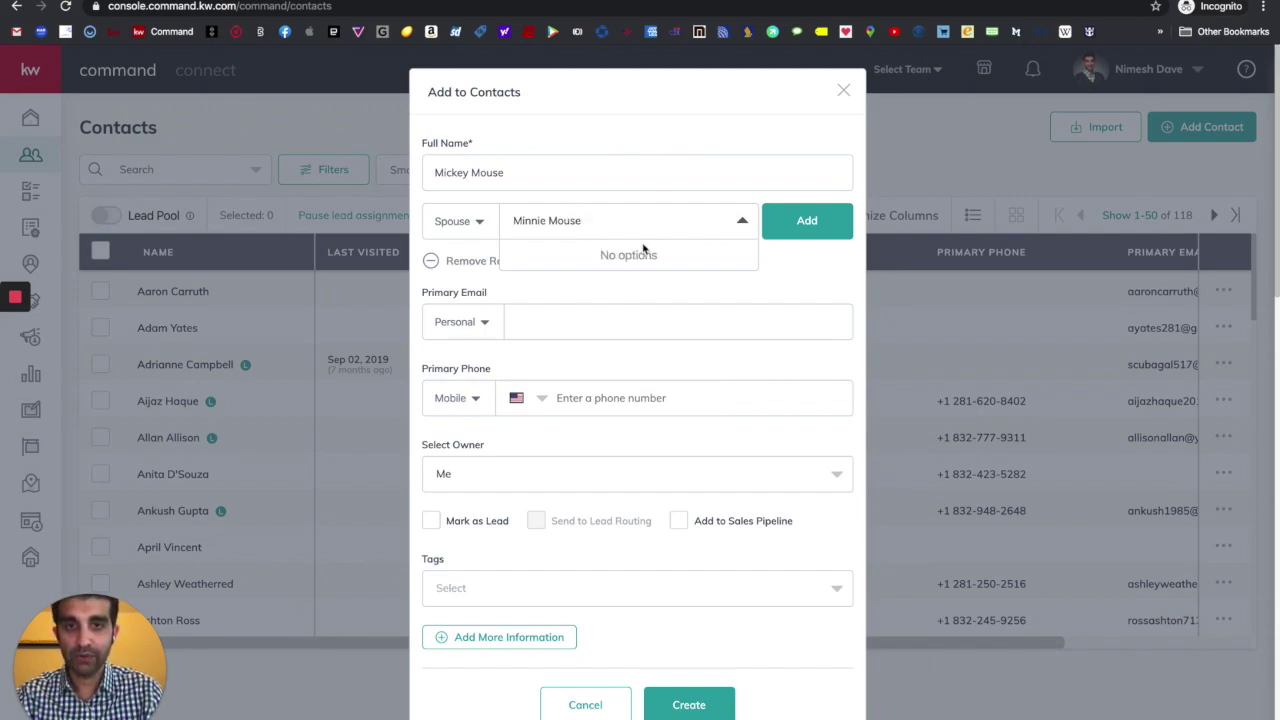
left_click(808, 236)
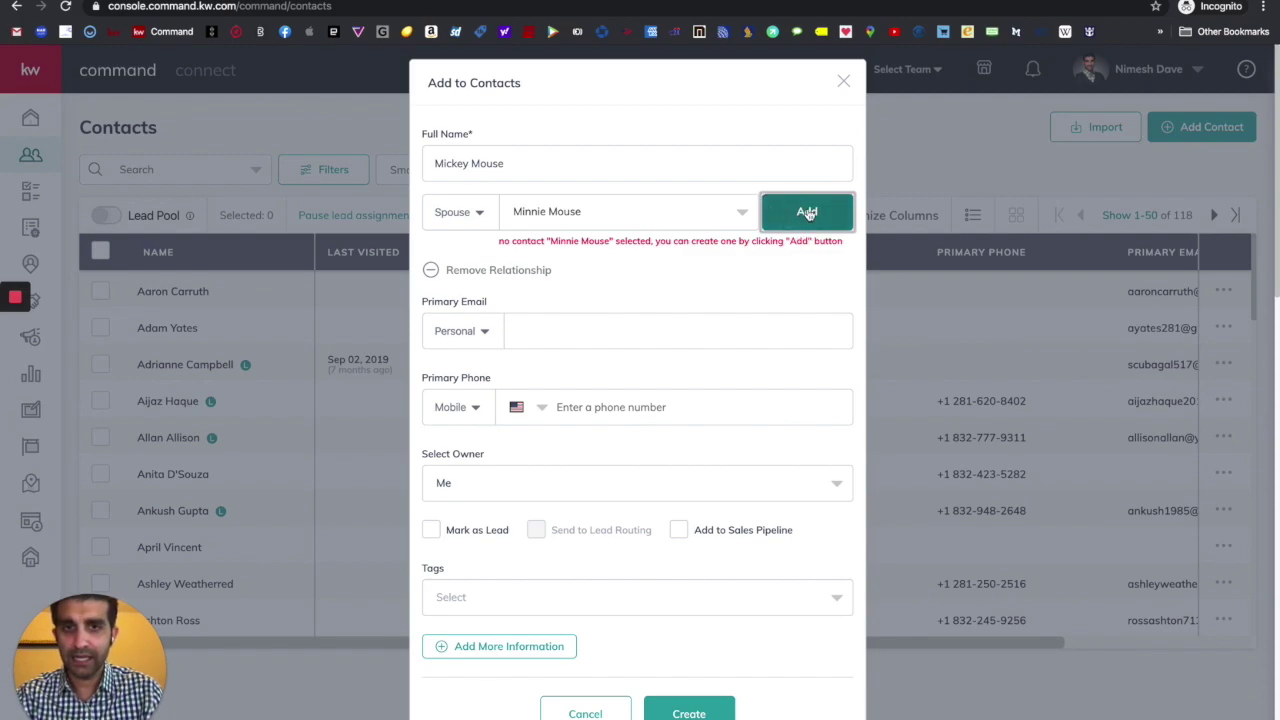
left_click(808, 213)
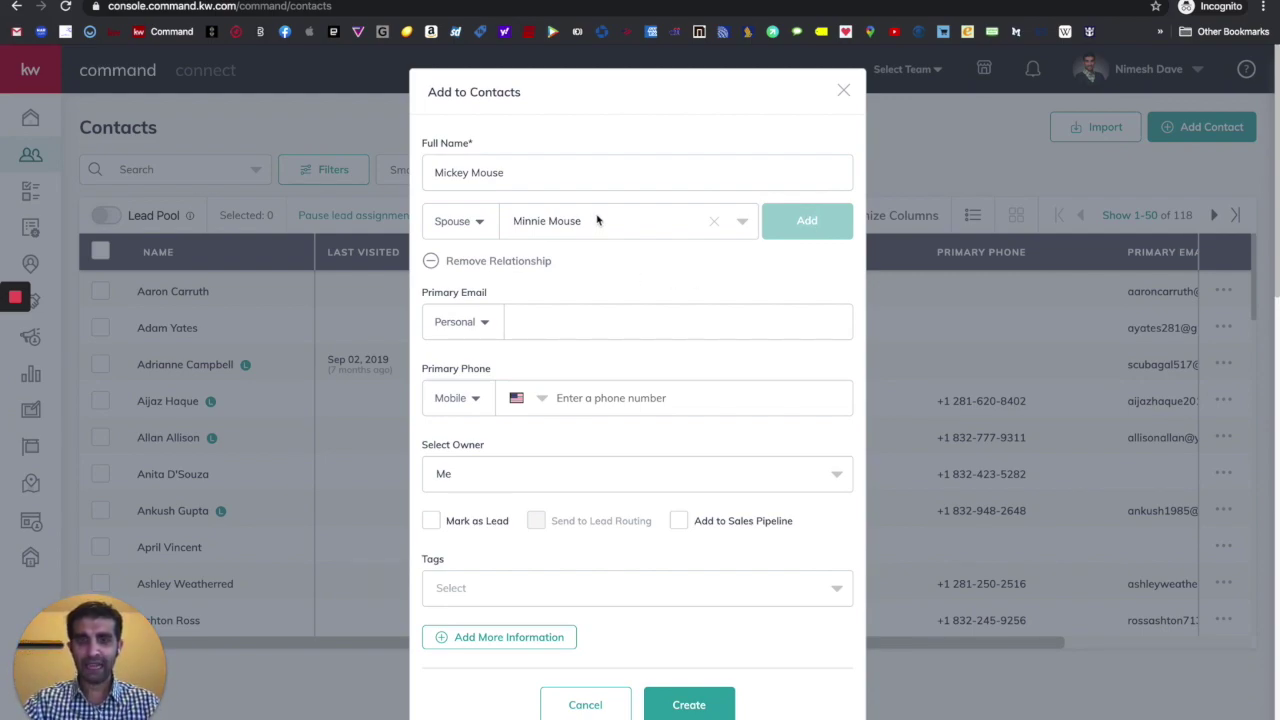
scroll(597, 220, "down", 1)
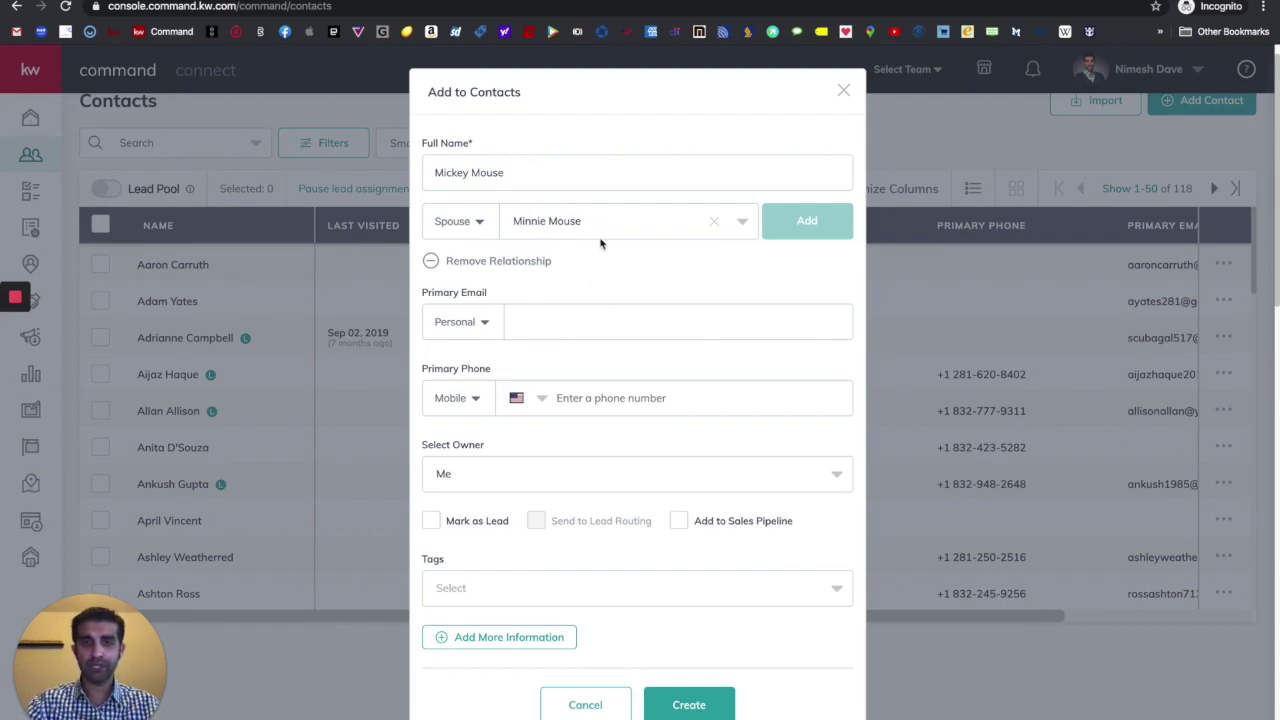
left_click(568, 330)
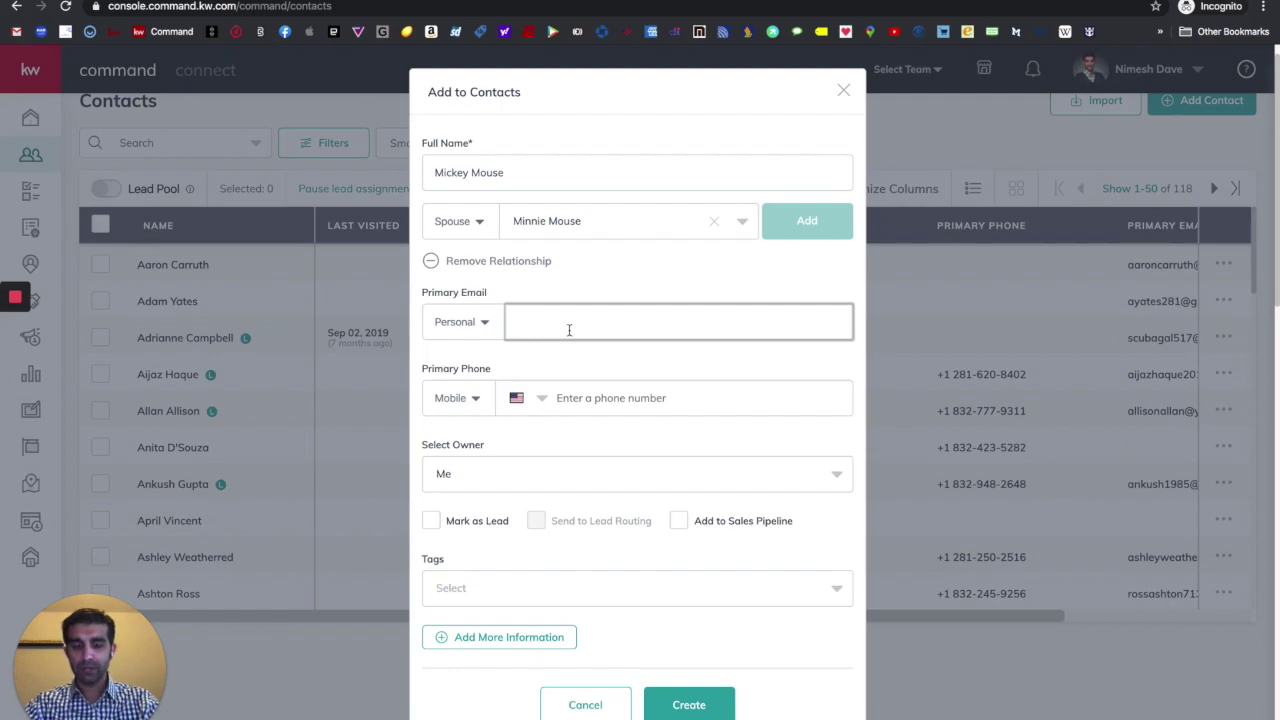
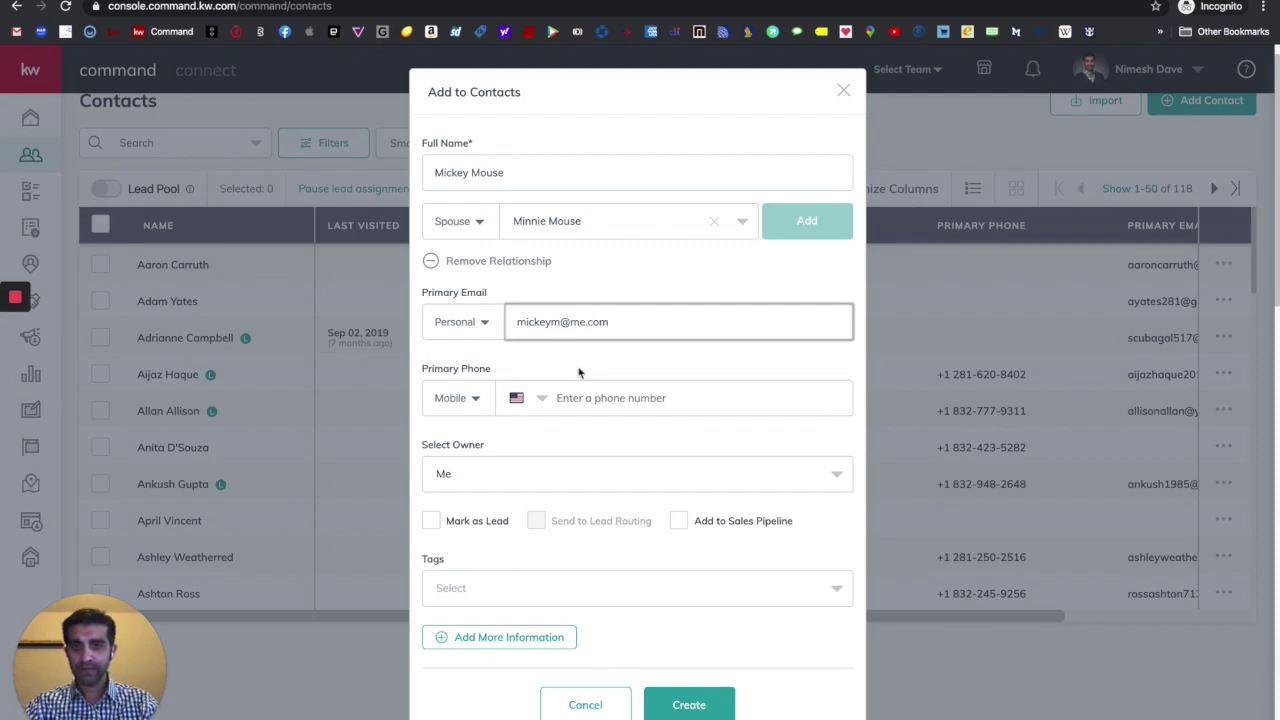
- Enter the contact's personal e-mail address and mobile number
left_click(578, 400)
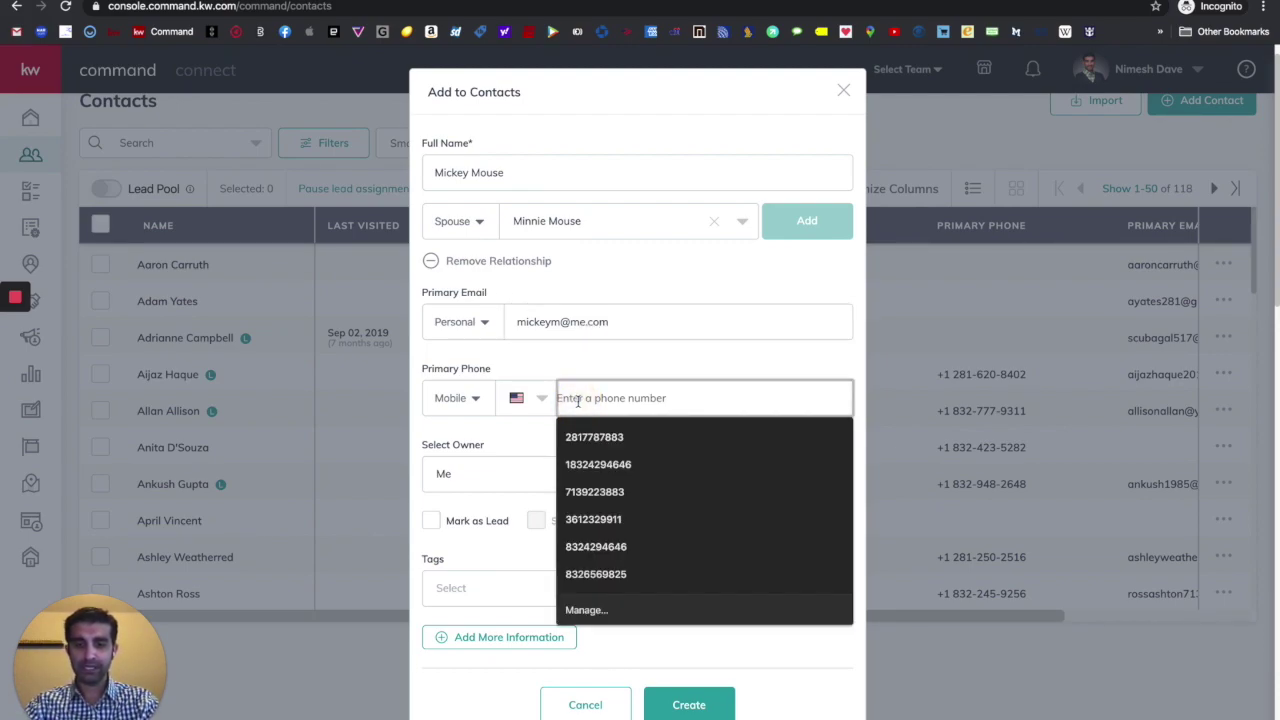
type("281) 555-1234")
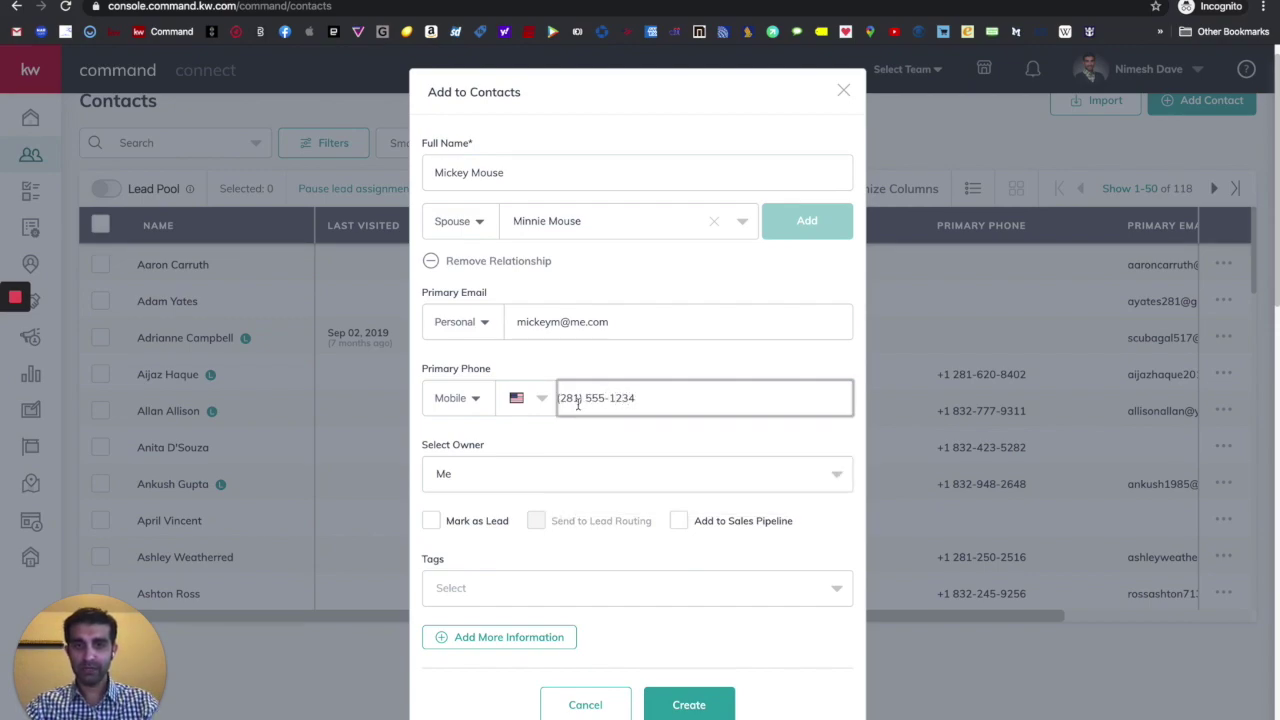
left_click(585, 445)
- Tag the contact as Seller and expand the extra information sections
scroll(585, 443, "down", 3)
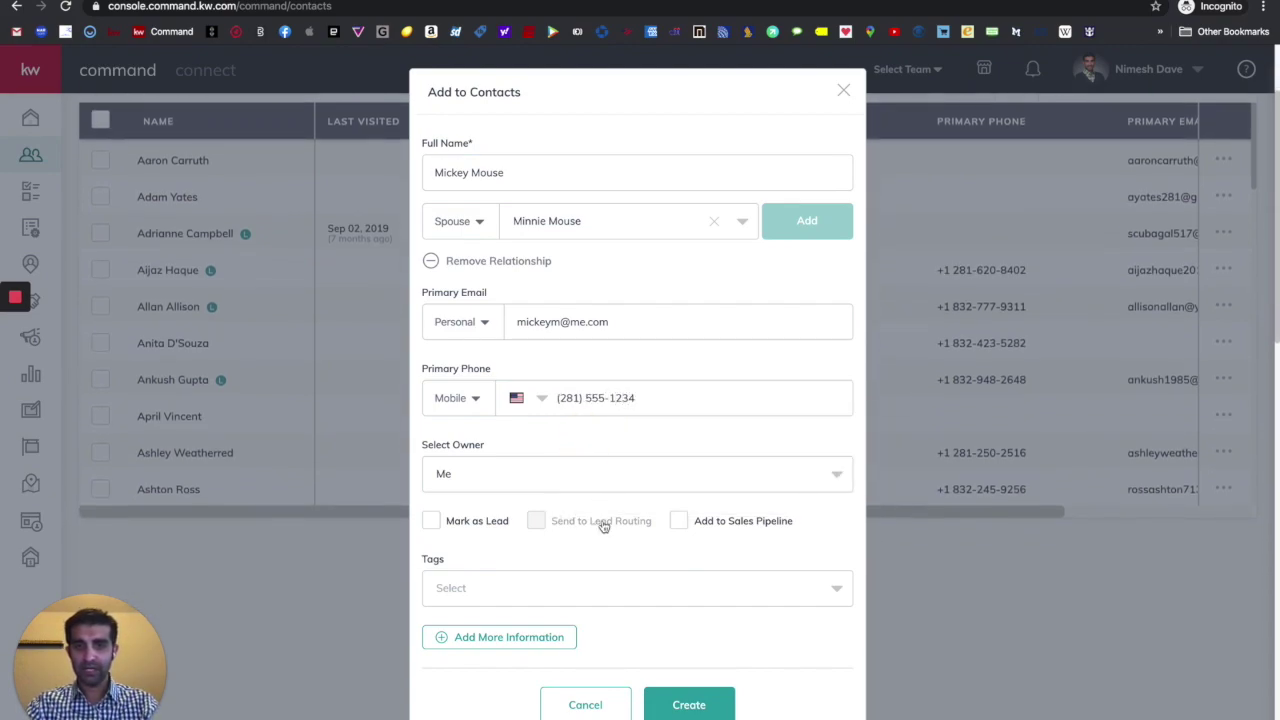
scroll(602, 527, "down", 3)
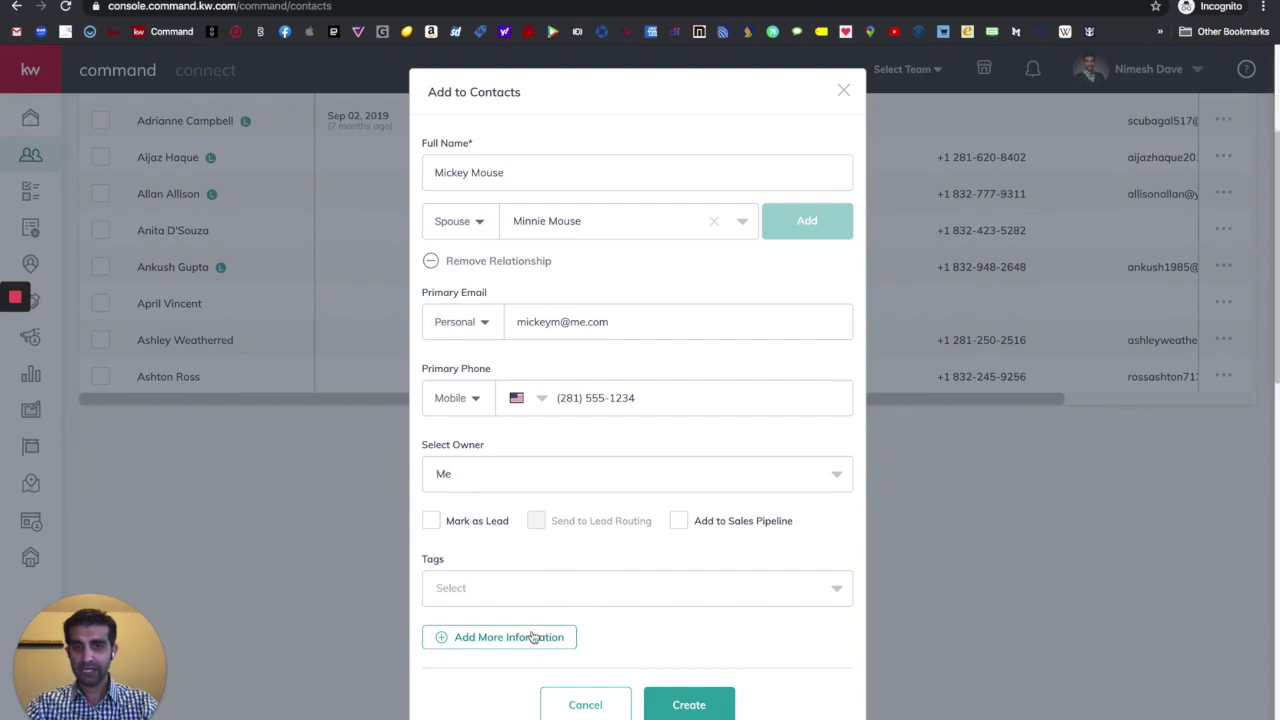
left_click(529, 595)
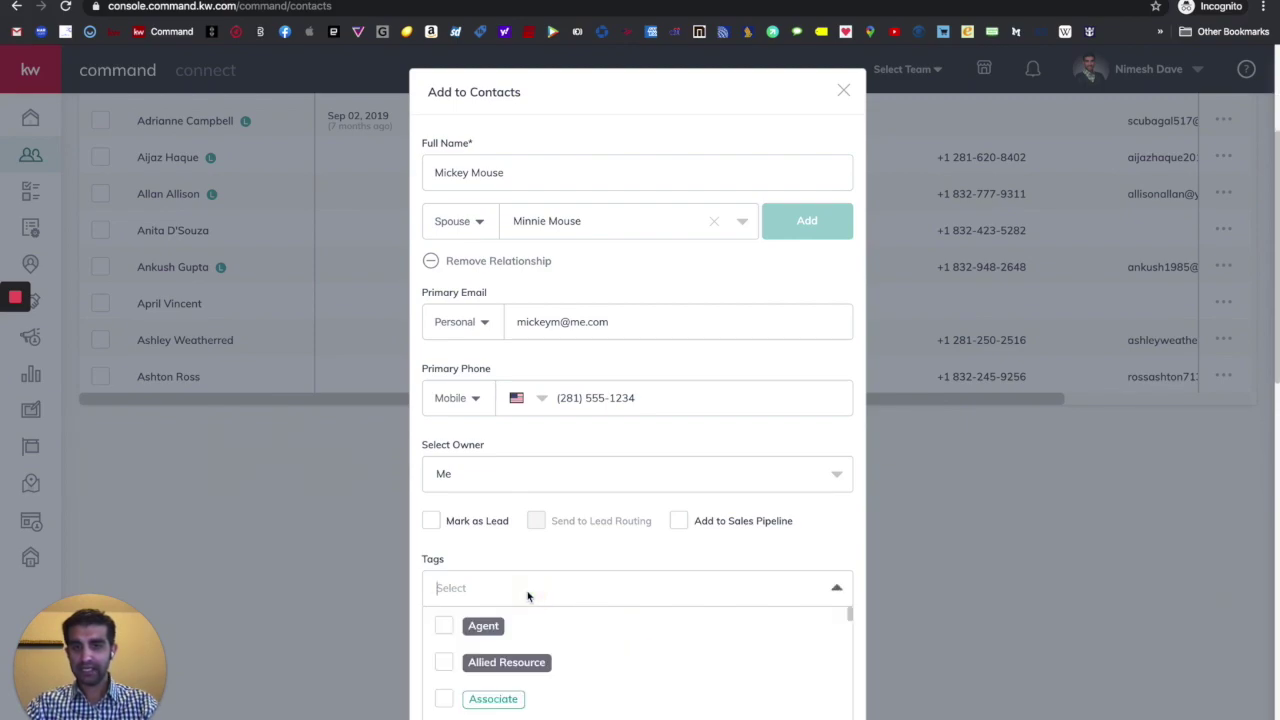
type("sel")
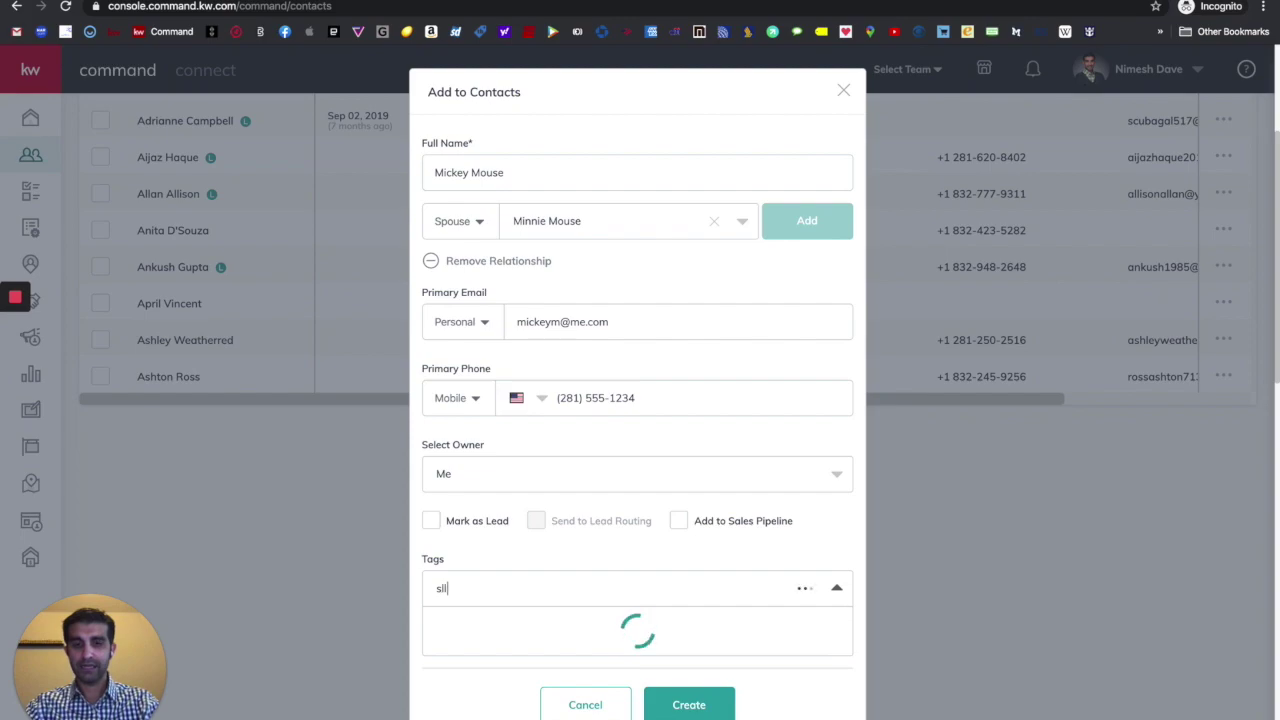
type("l")
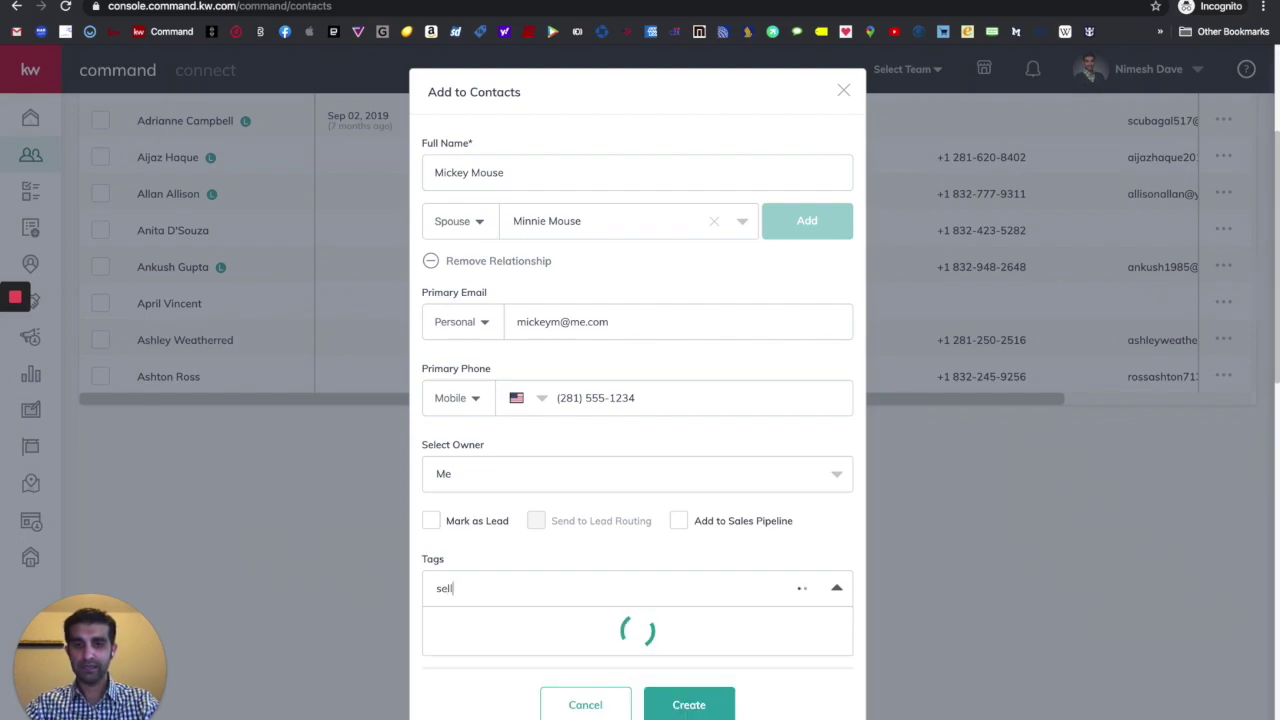
left_click(448, 663)
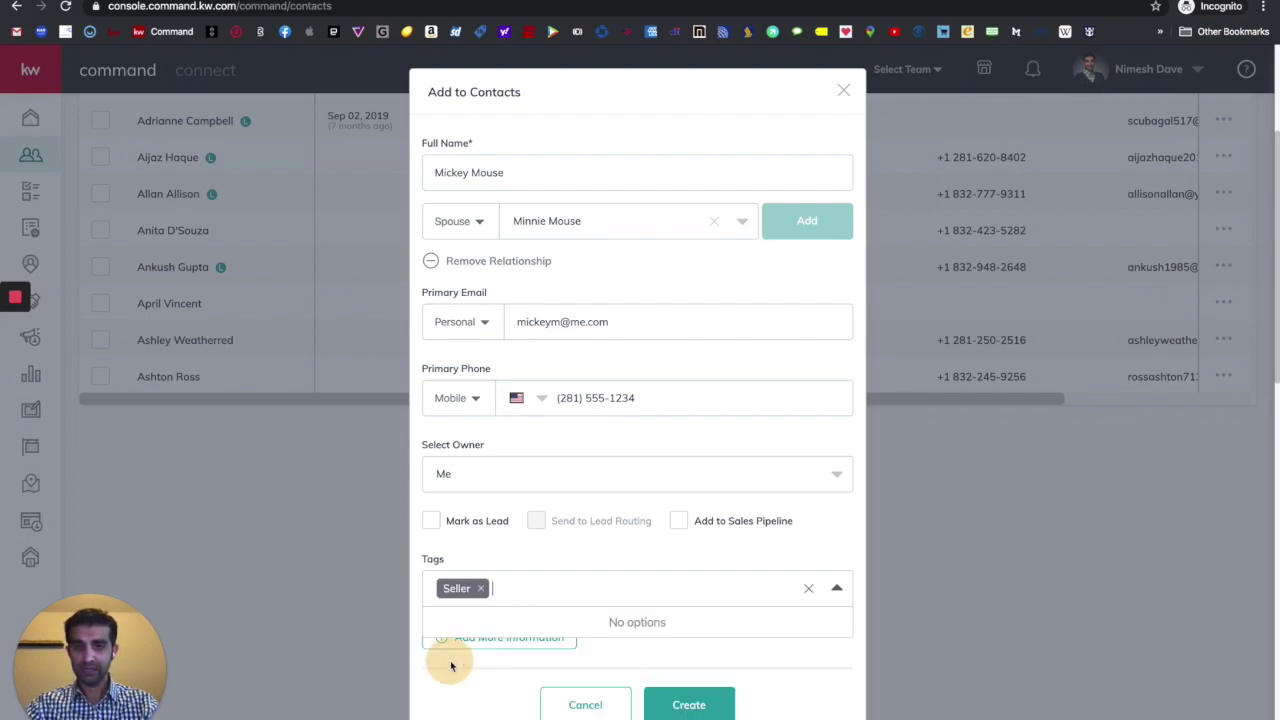
left_click(581, 560)
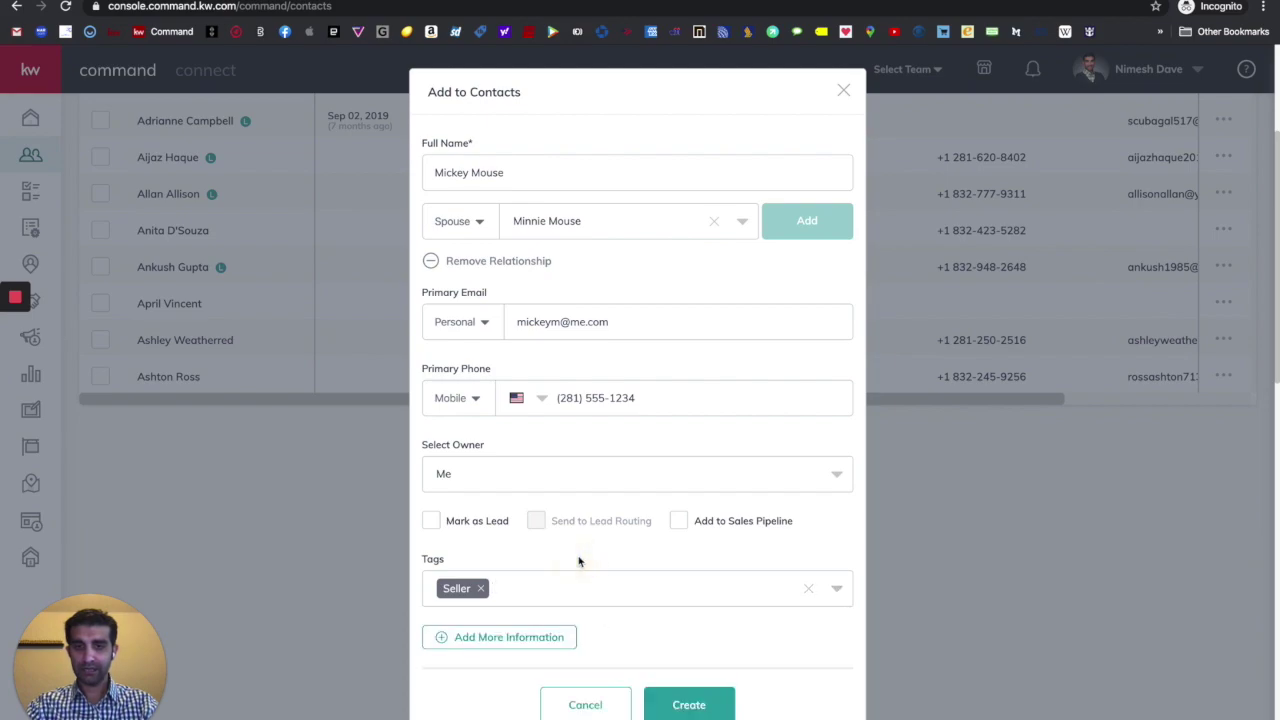
left_click(541, 638)
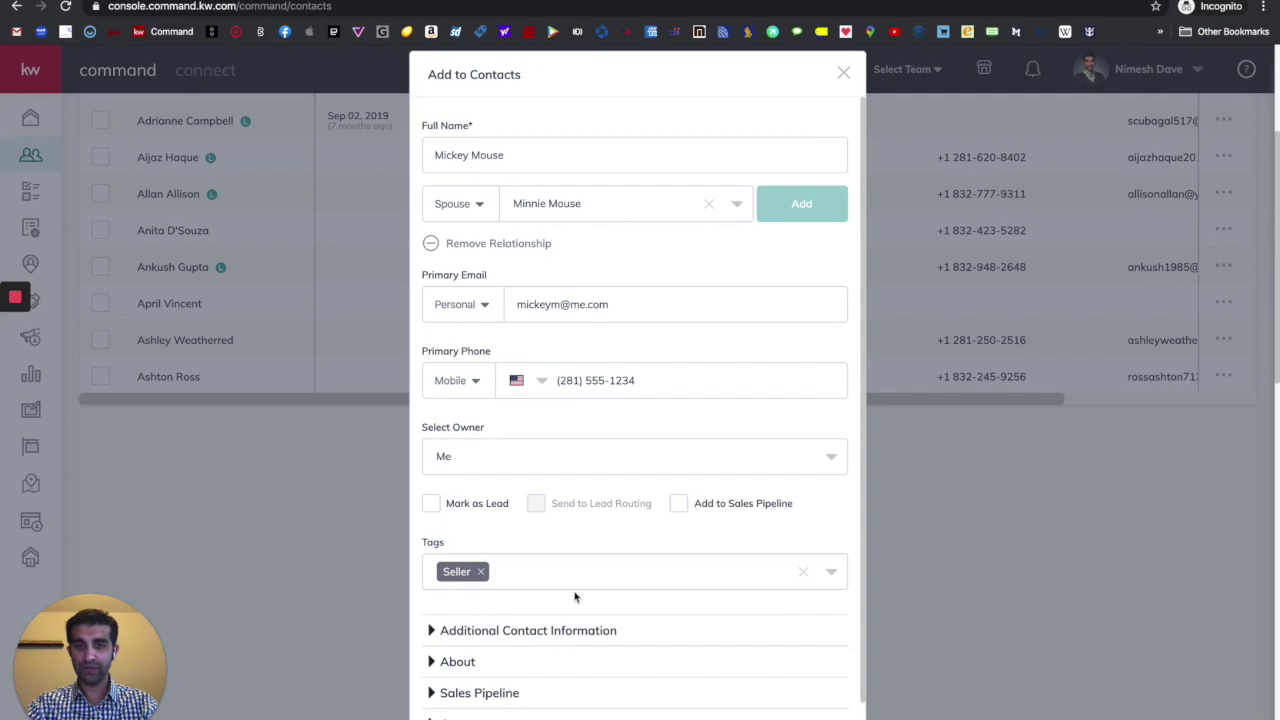
- Expand Additional Contact Information and set Email as the preferred contact method
scroll(575, 597, "down", 1)
left_click(543, 580)
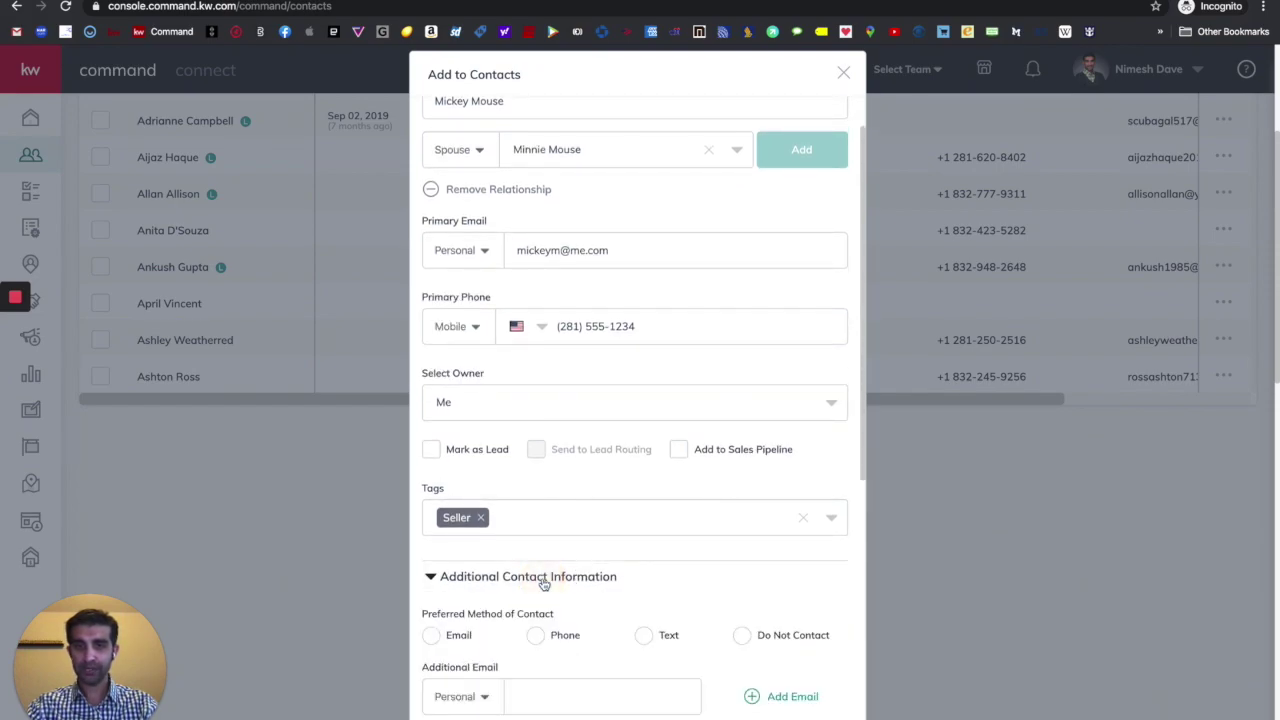
scroll(543, 583, "down", 5)
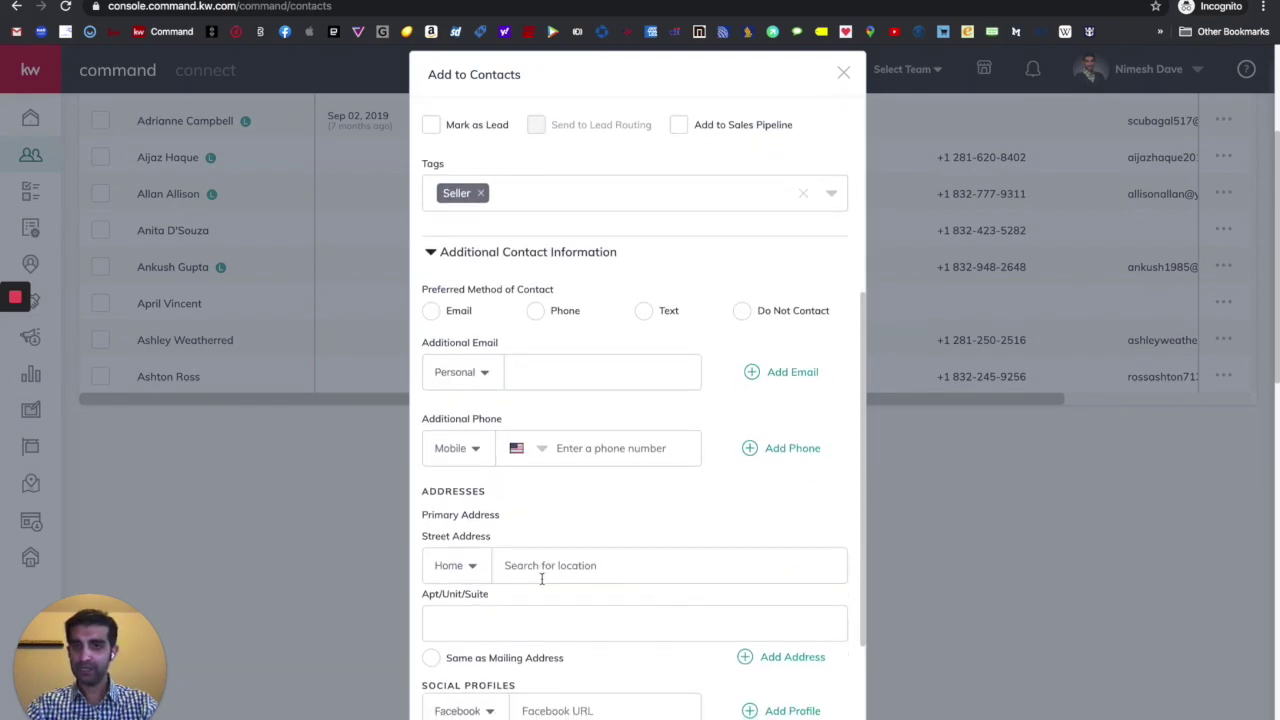
scroll(541, 578, "down", 1)
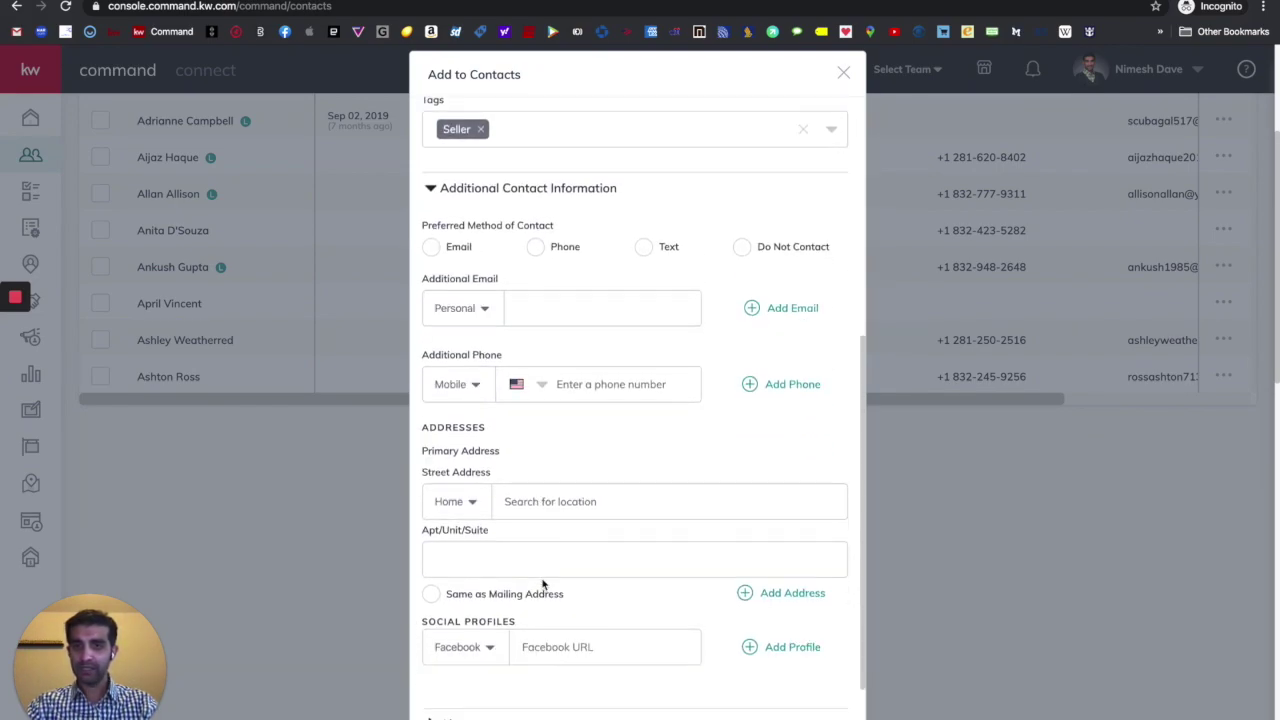
left_click(429, 249)
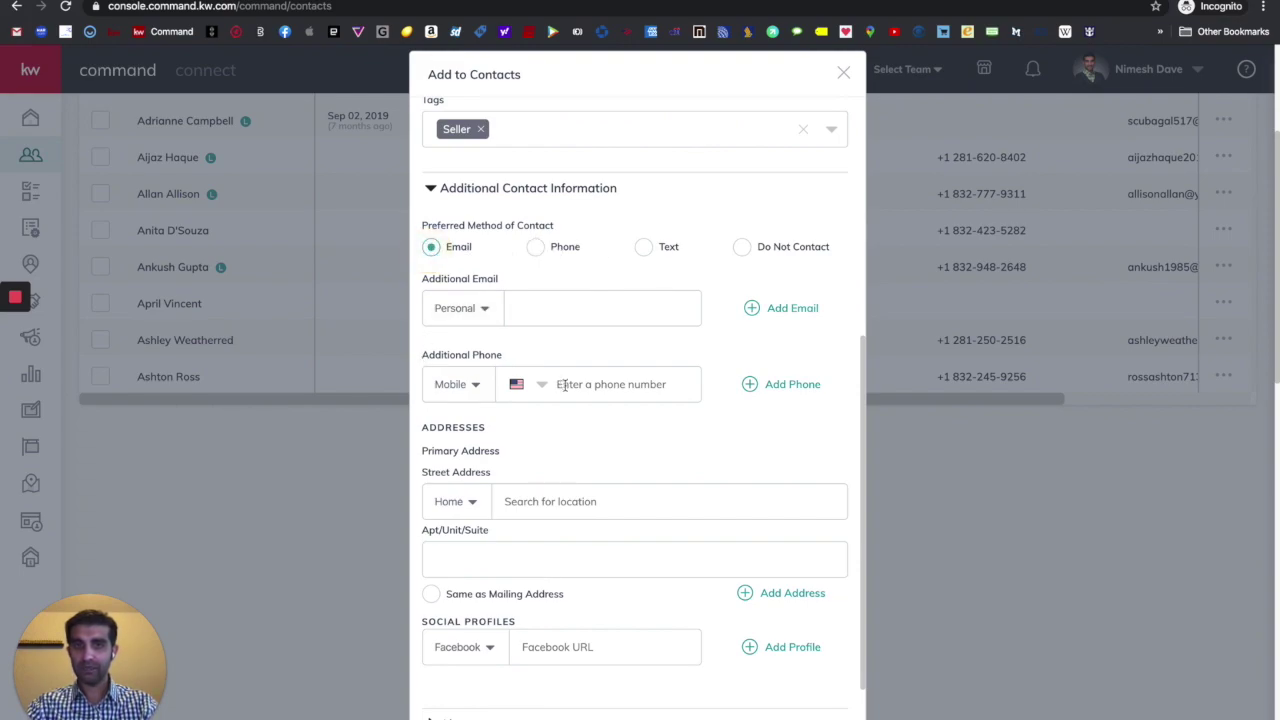
scroll(564, 386, "down", 1)
scroll(522, 388, "down", 1)
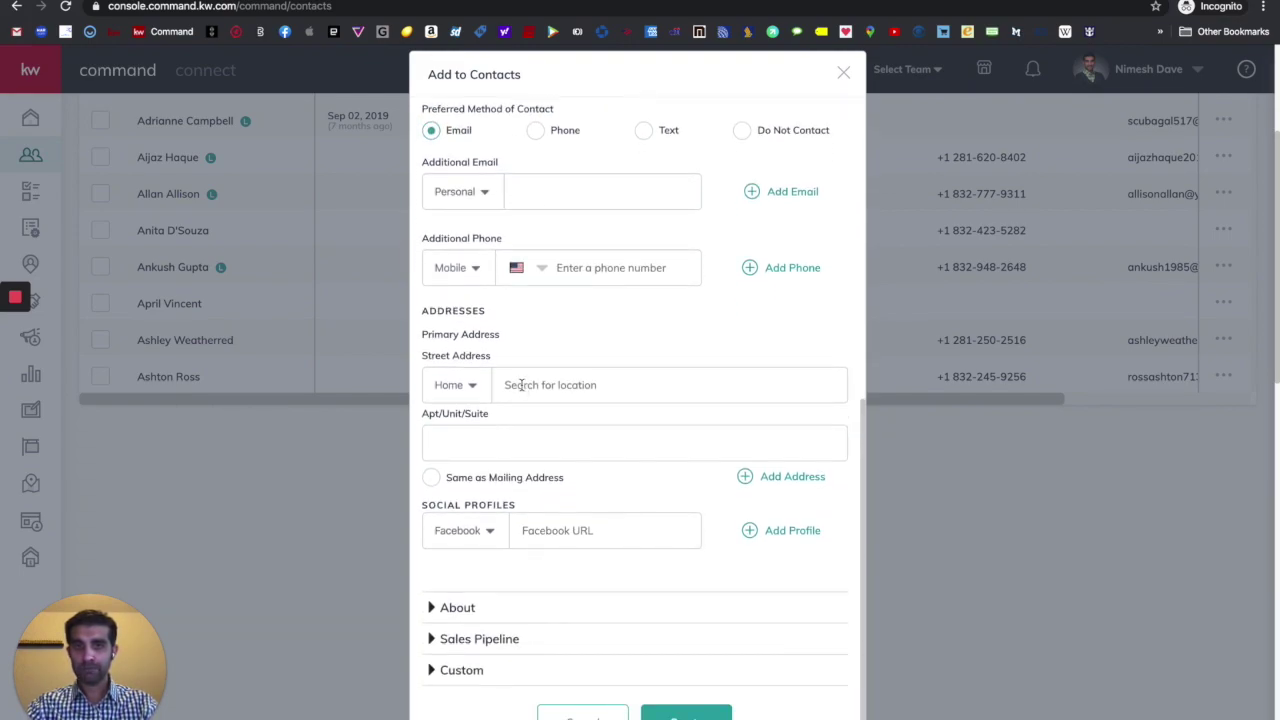
- Fill in the home street address from the suggestion and mark it Same as Mailing Address
left_click(568, 389)
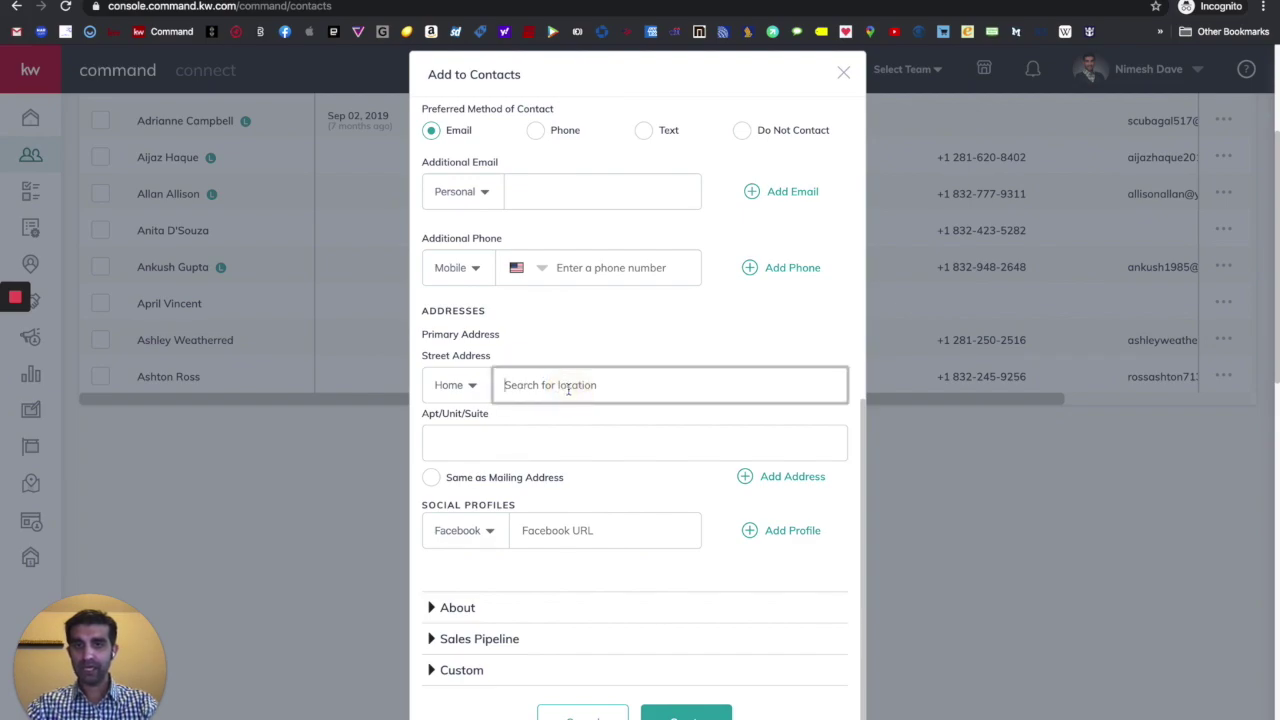
type("123")
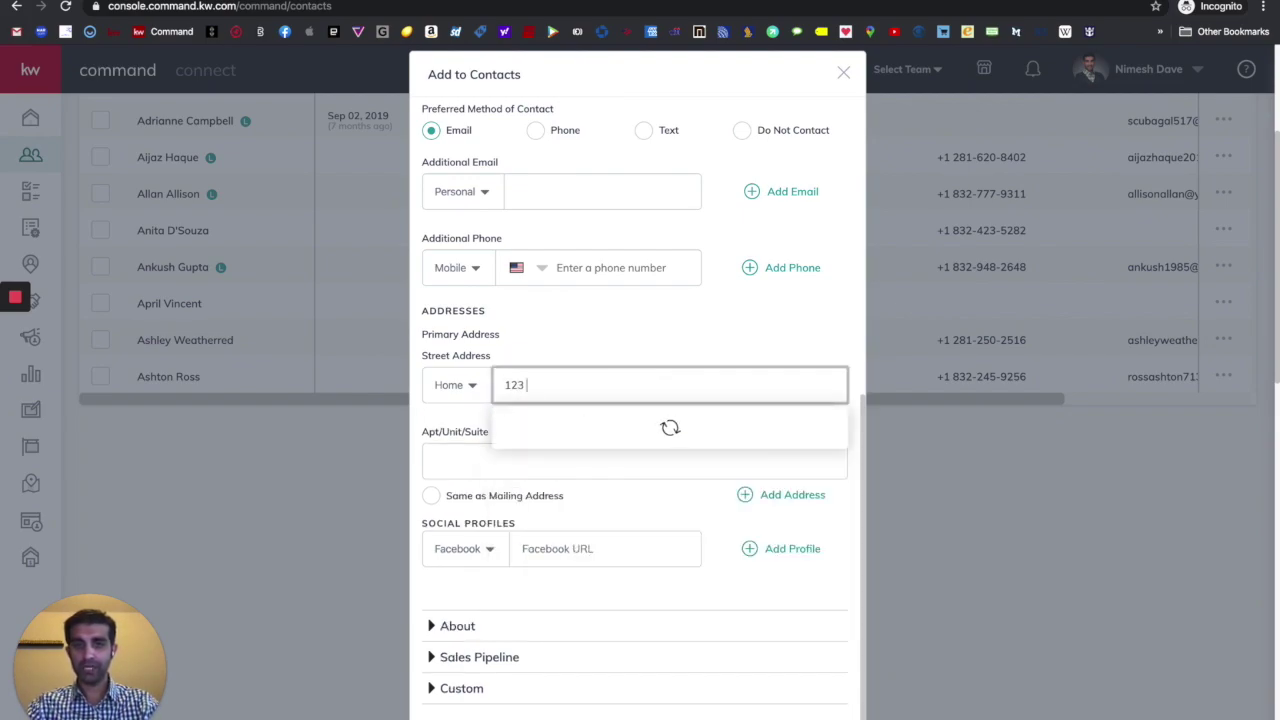
type(" Mag")
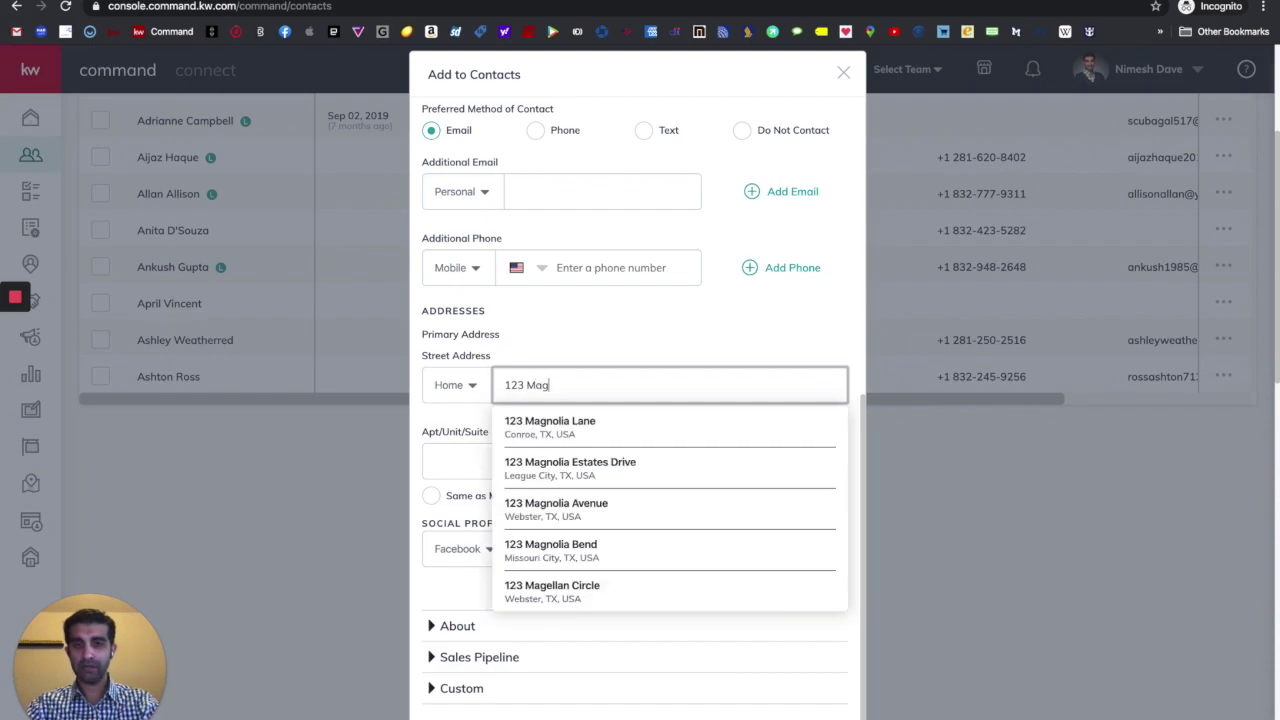
type("ic king")
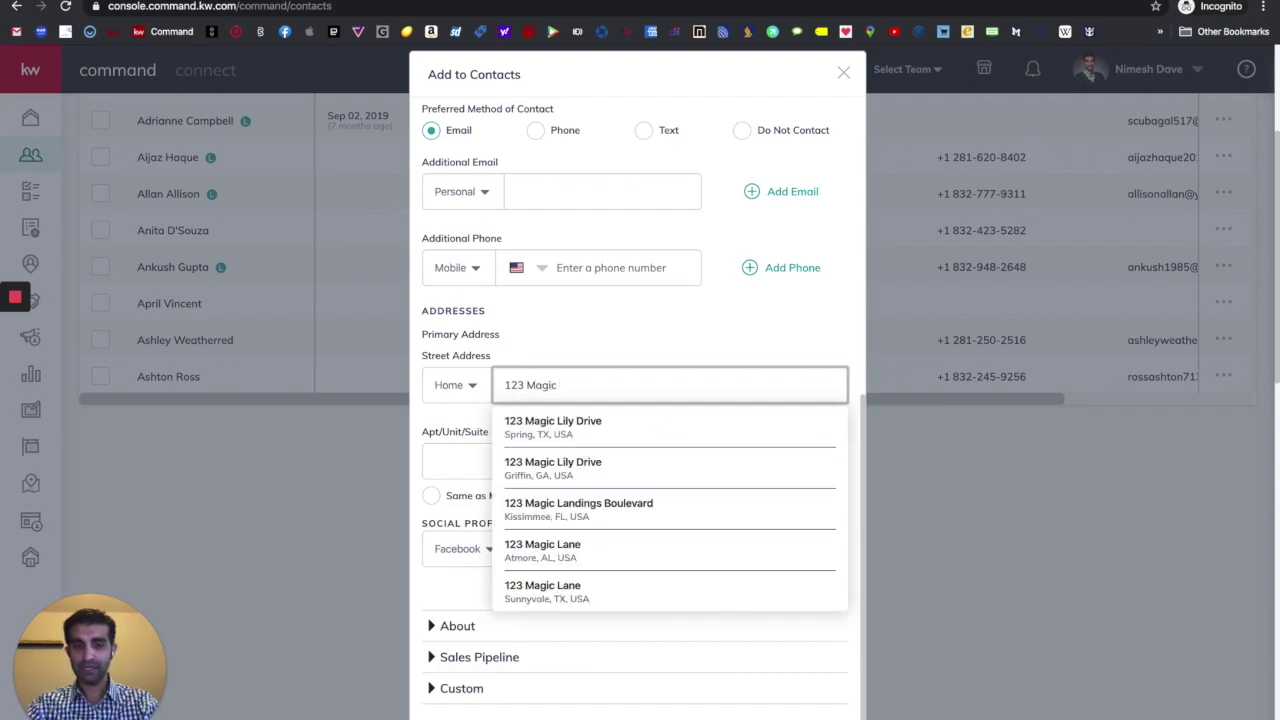
key("BackSpace")
key("BackSpace")
key("BackSpace")
key("BackSpace")
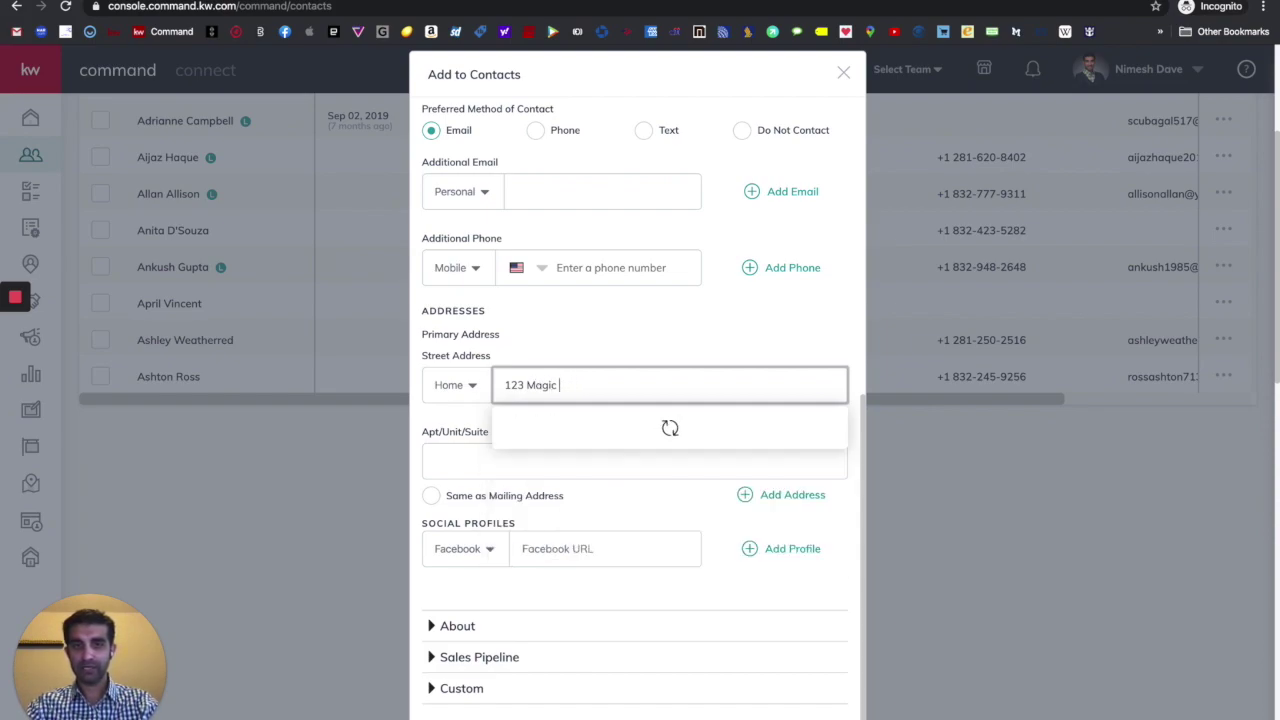
type("Kingdom Dr")
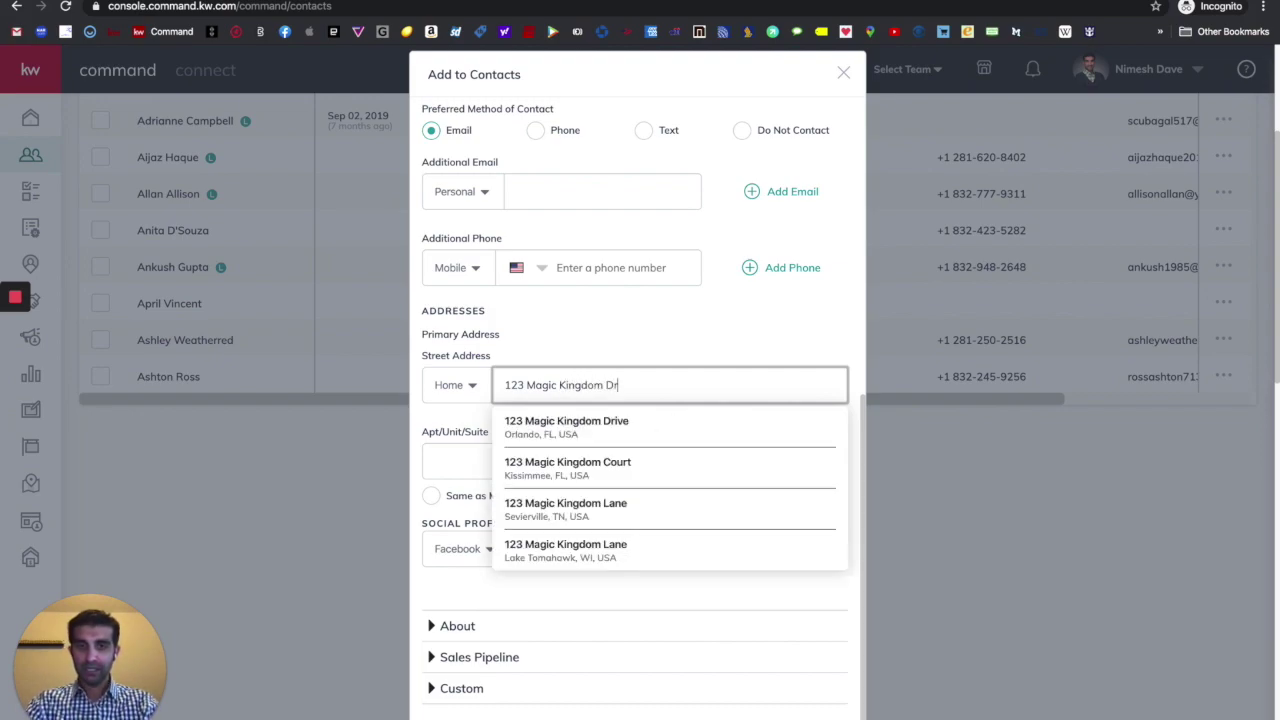
left_click(540, 428)
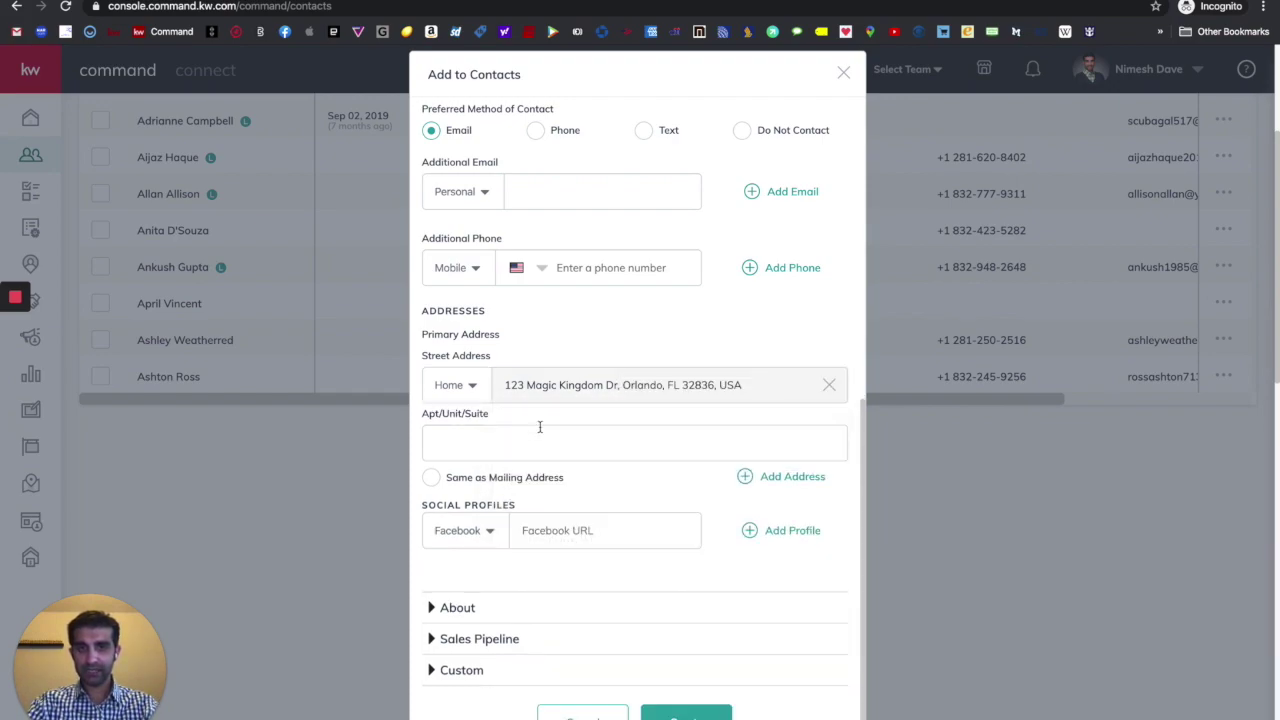
scroll(540, 427, "down", 2)
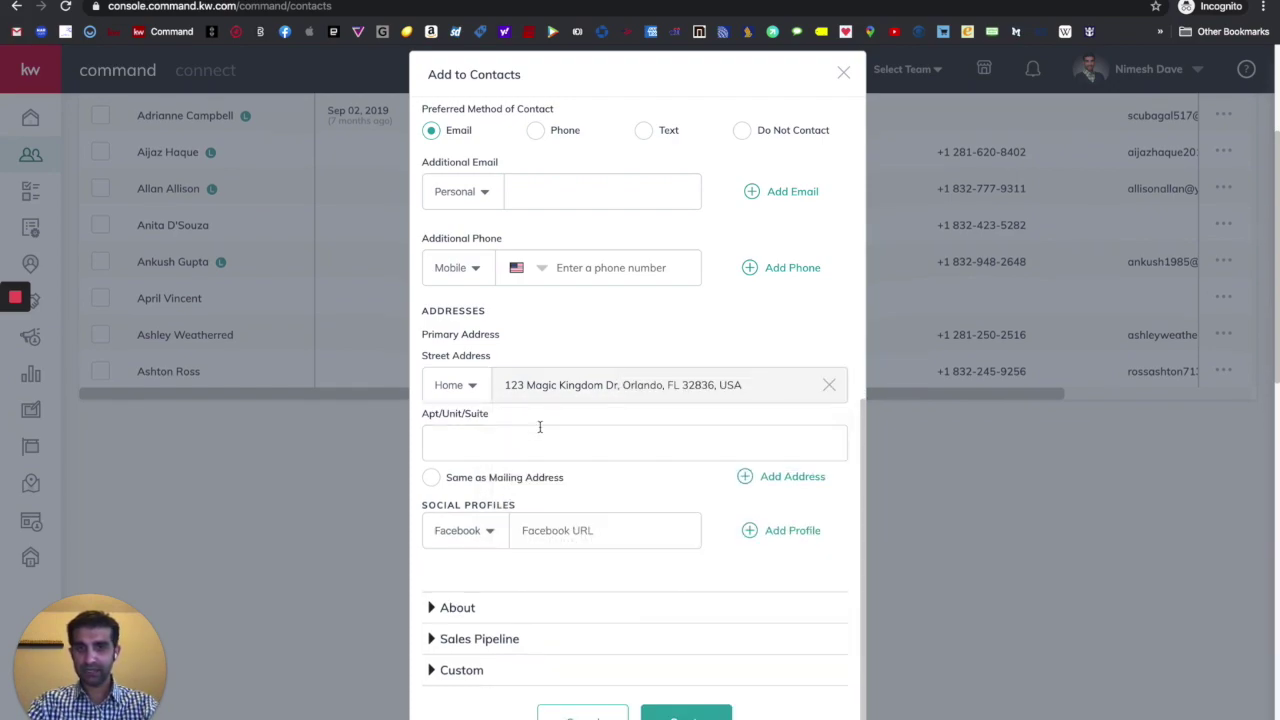
right_click(613, 487)
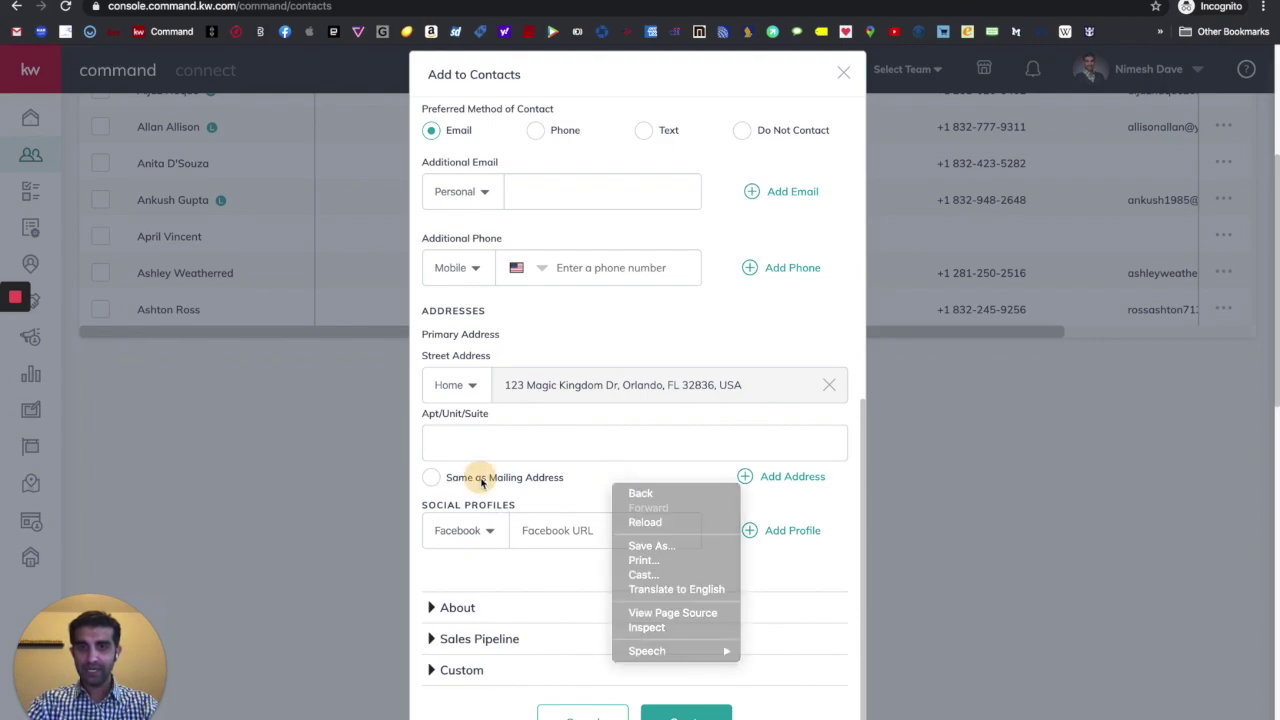
left_click(481, 481)
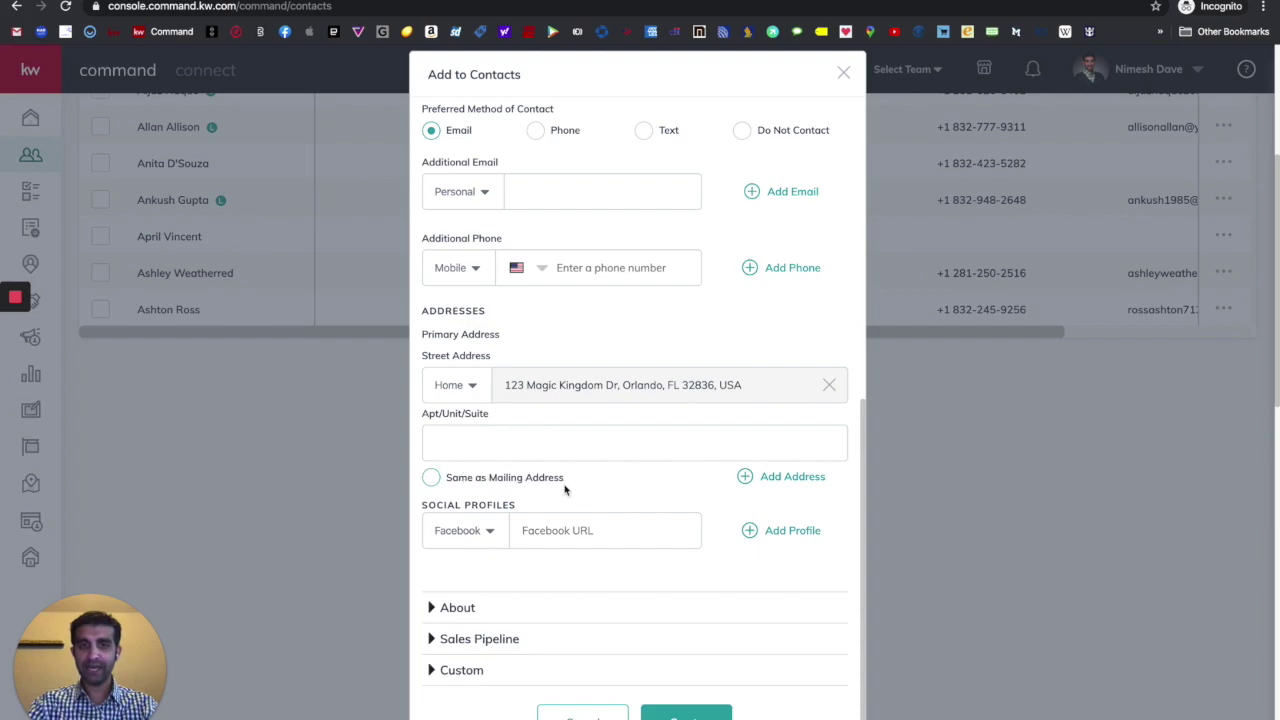
left_click(432, 478)
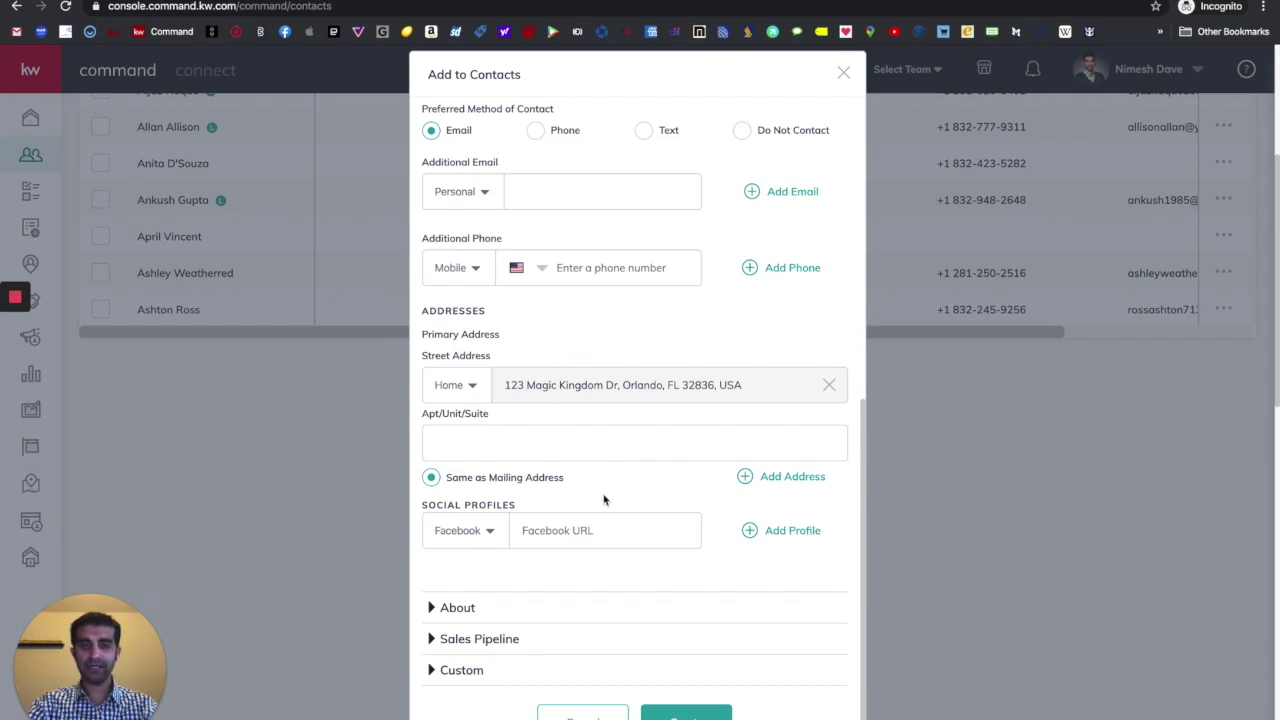
scroll(604, 498, "down", 2)
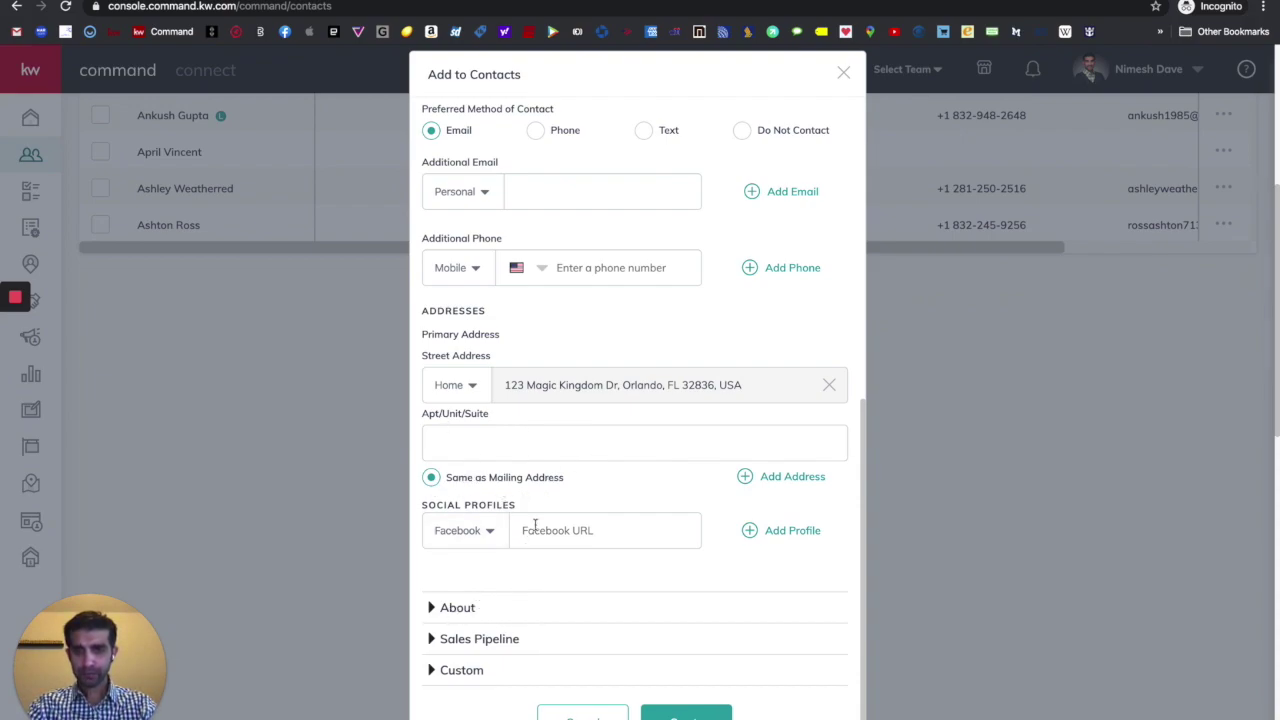
- Expand the About, Sales Pipeline and Custom sections to review their fields
left_click(450, 608)
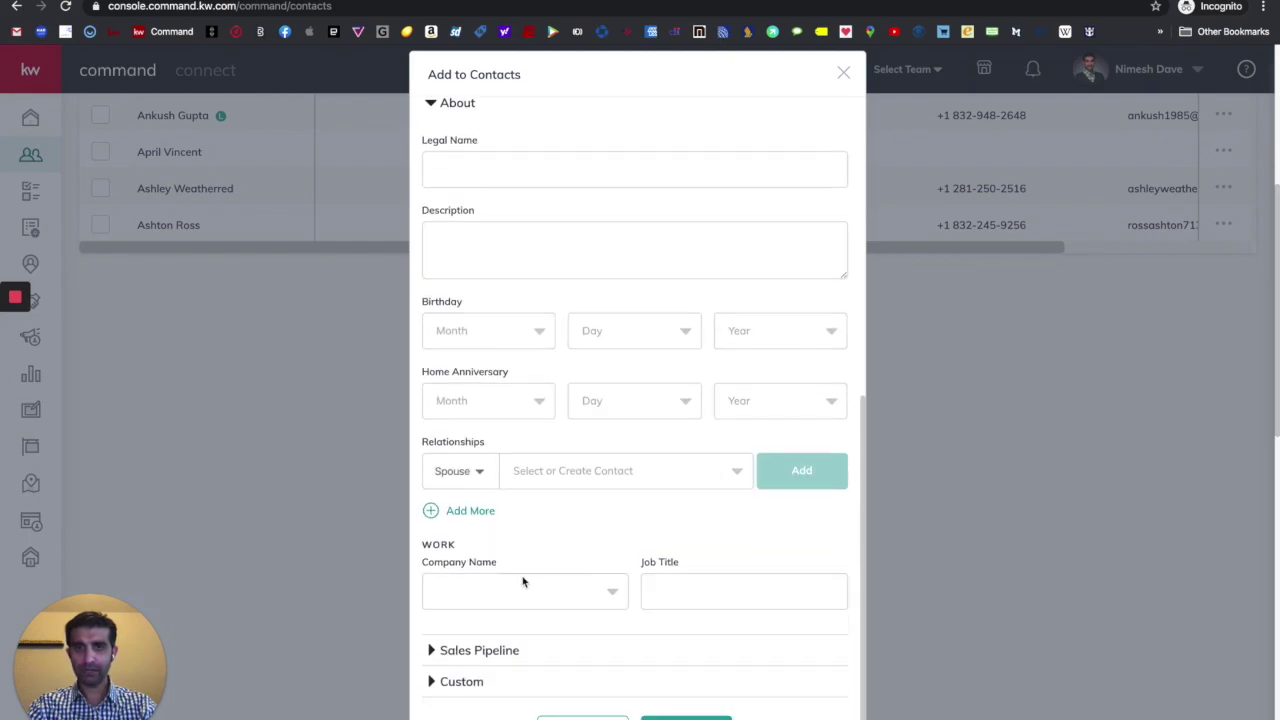
scroll(520, 583, "up", 2)
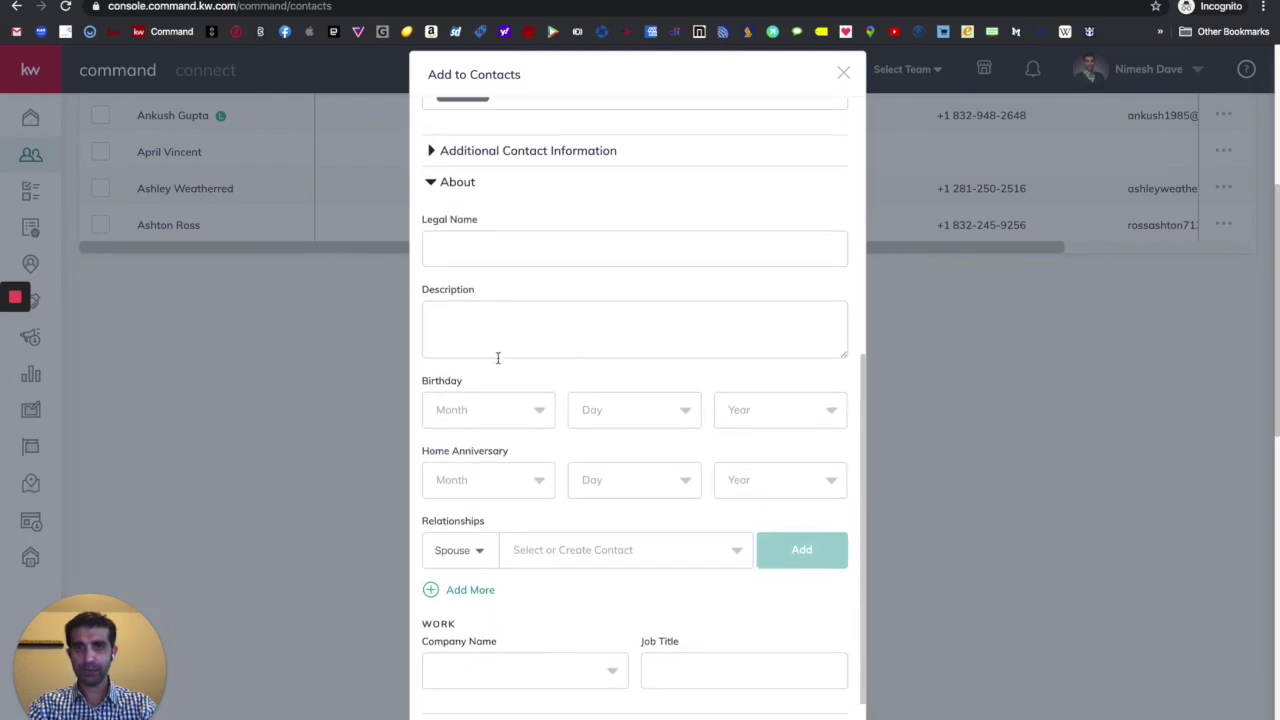
scroll(500, 370, "down", 1)
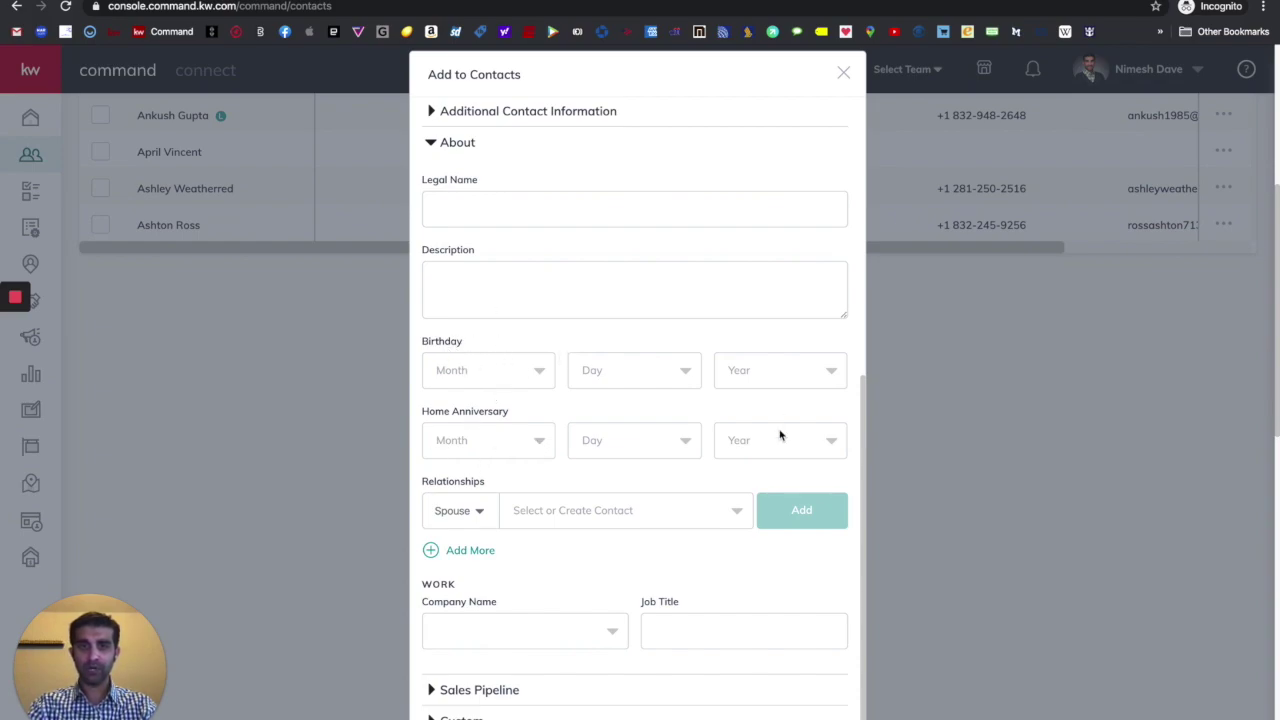
scroll(780, 434, "down", 1)
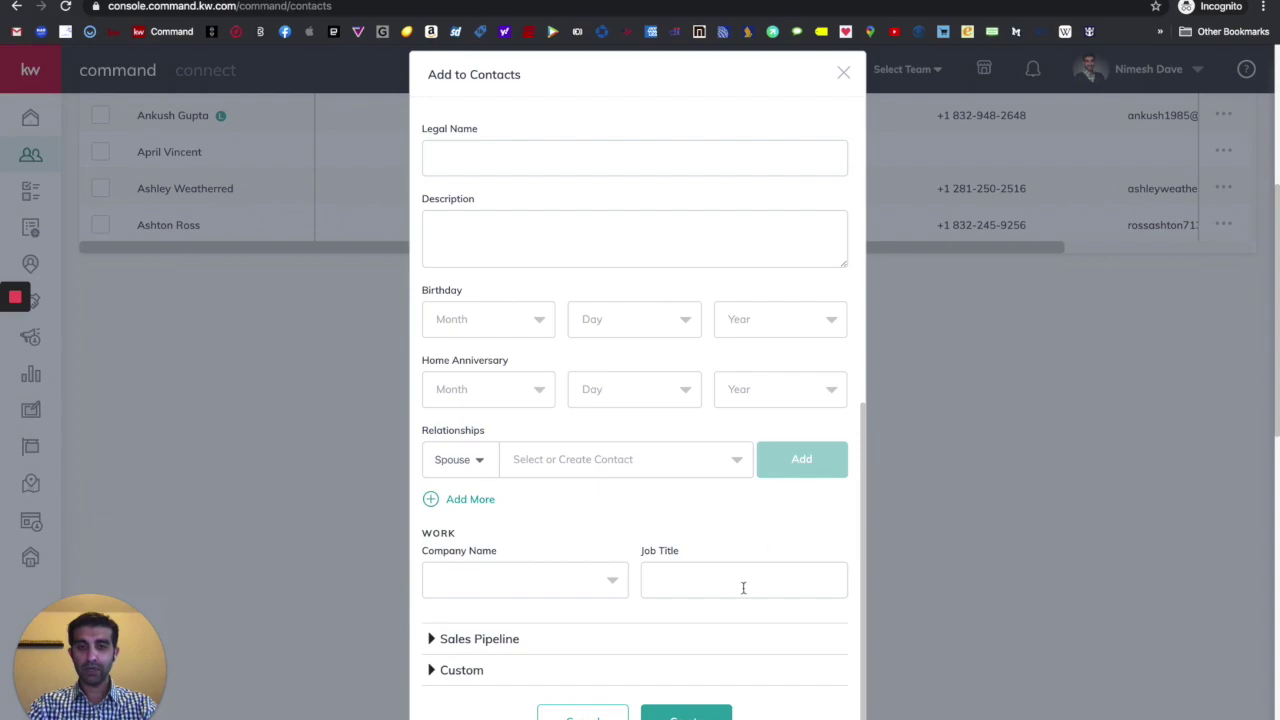
scroll(490, 576, "down", 1)
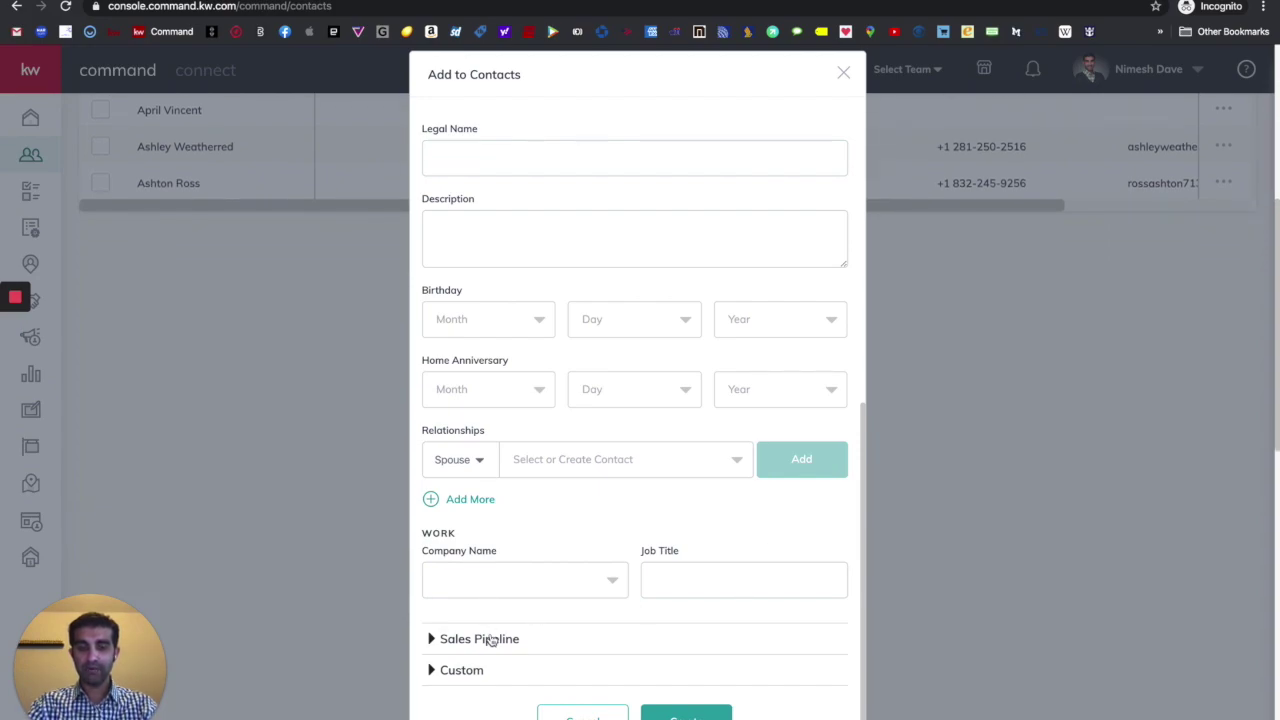
left_click(480, 639)
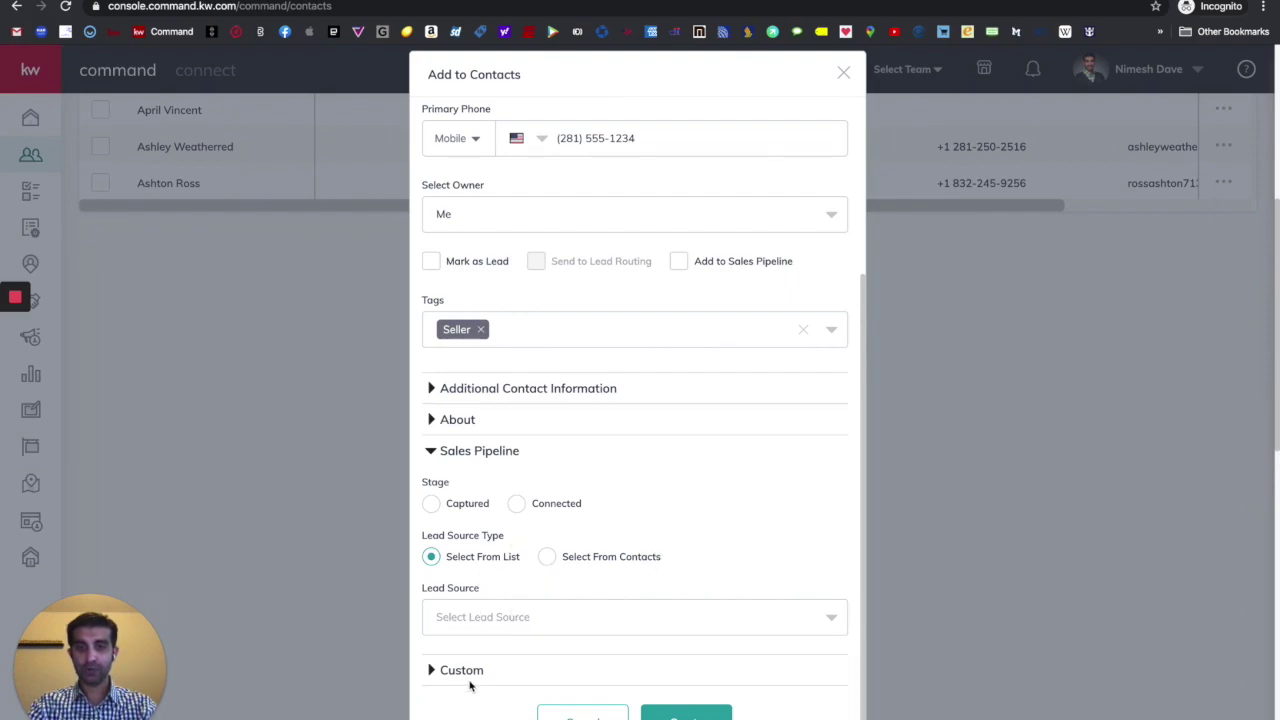
left_click(470, 679)
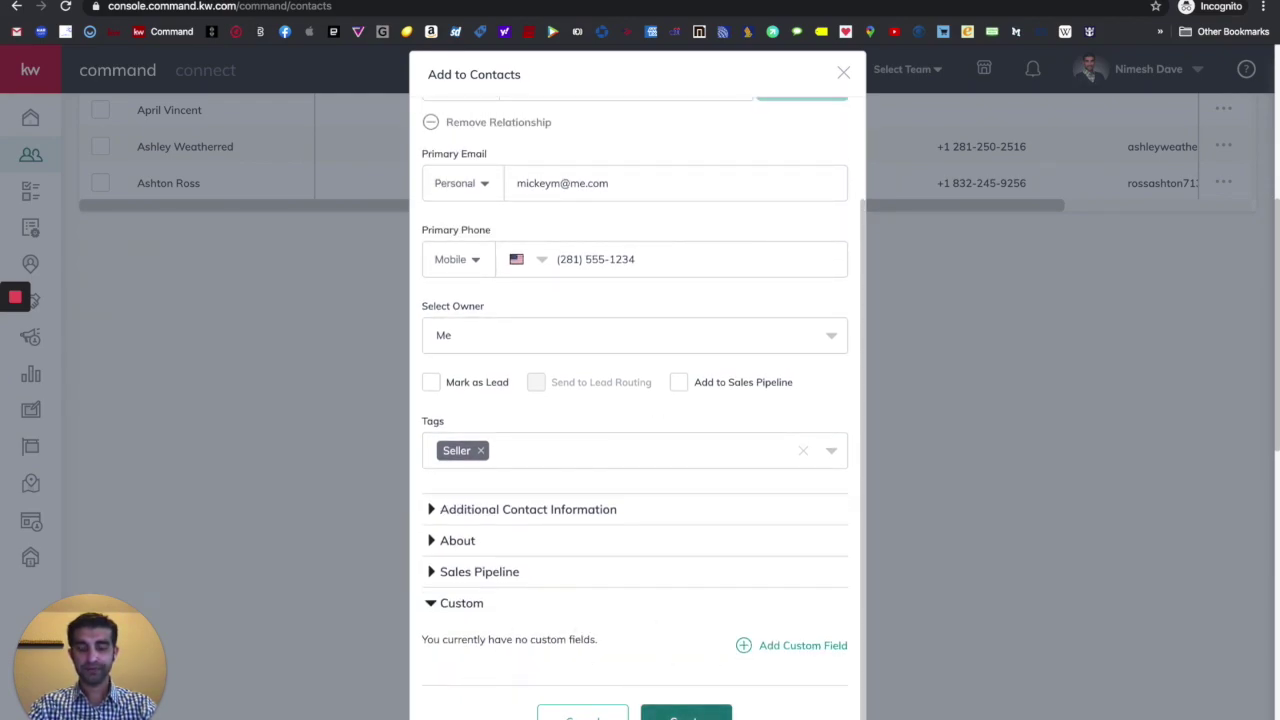
- Create the contact, then go to the Opportunities page via the sidebar
left_click(686, 715)
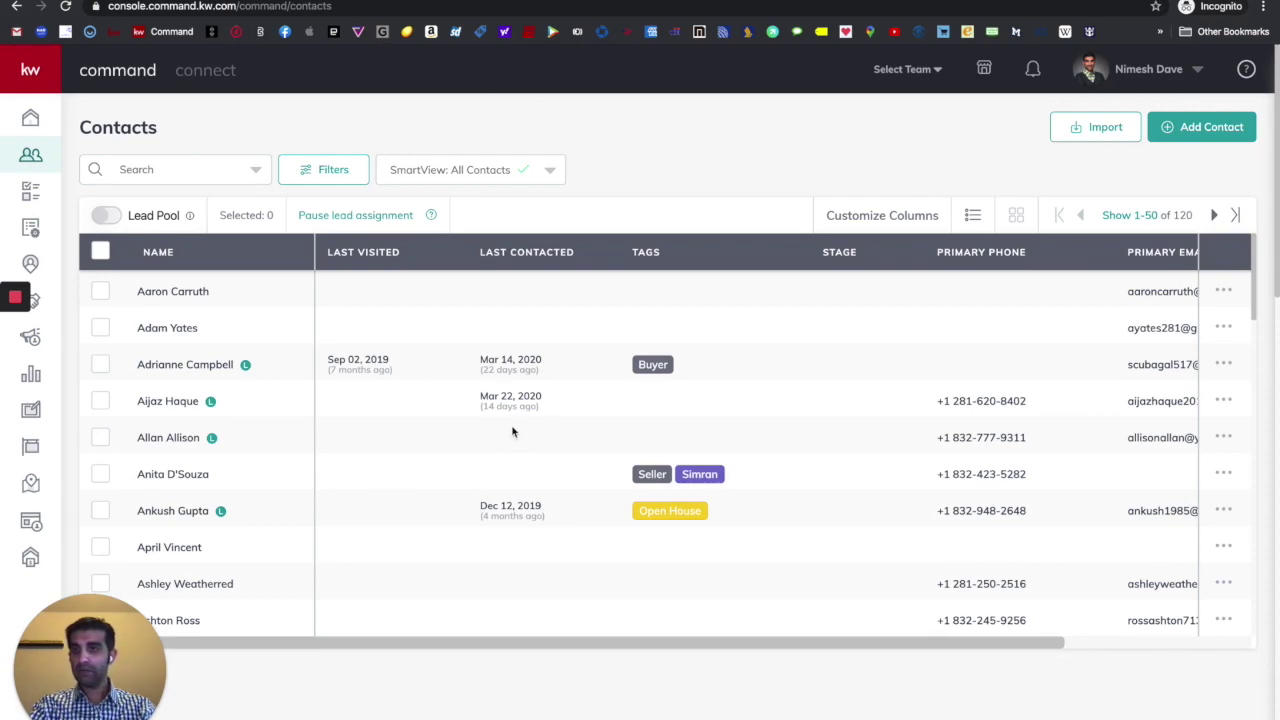
left_click(33, 68)
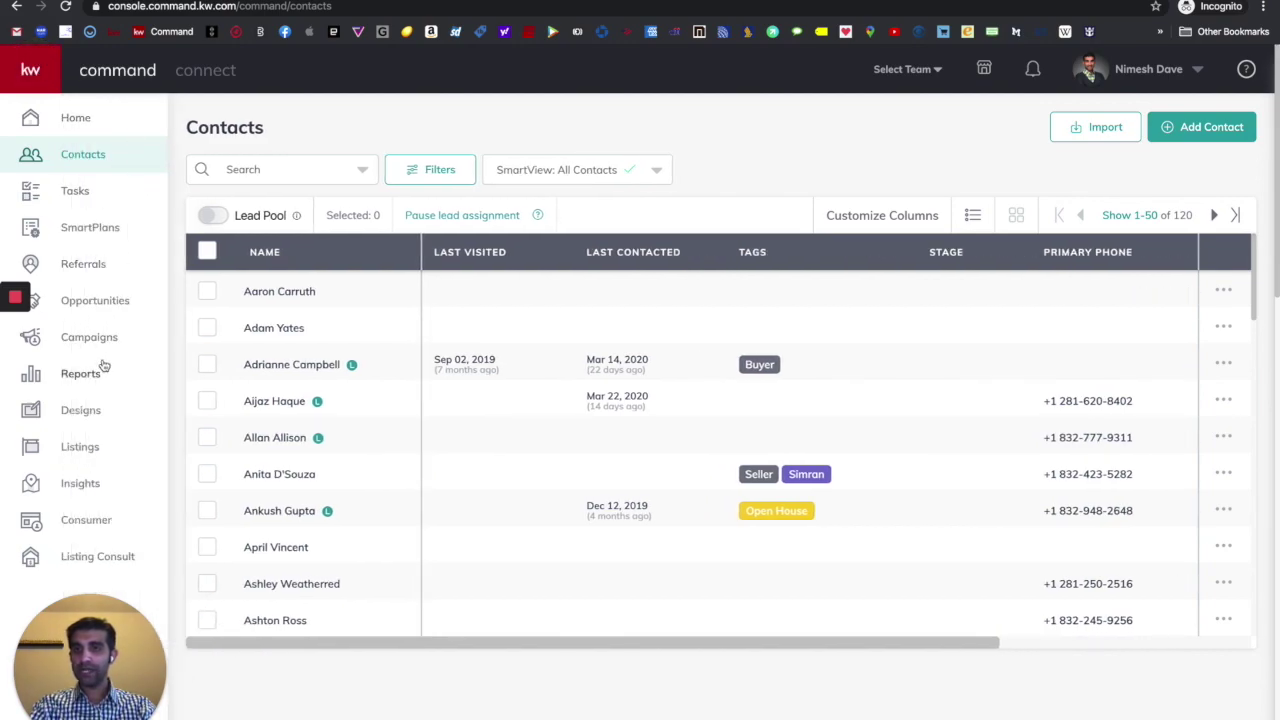
left_click(107, 311)
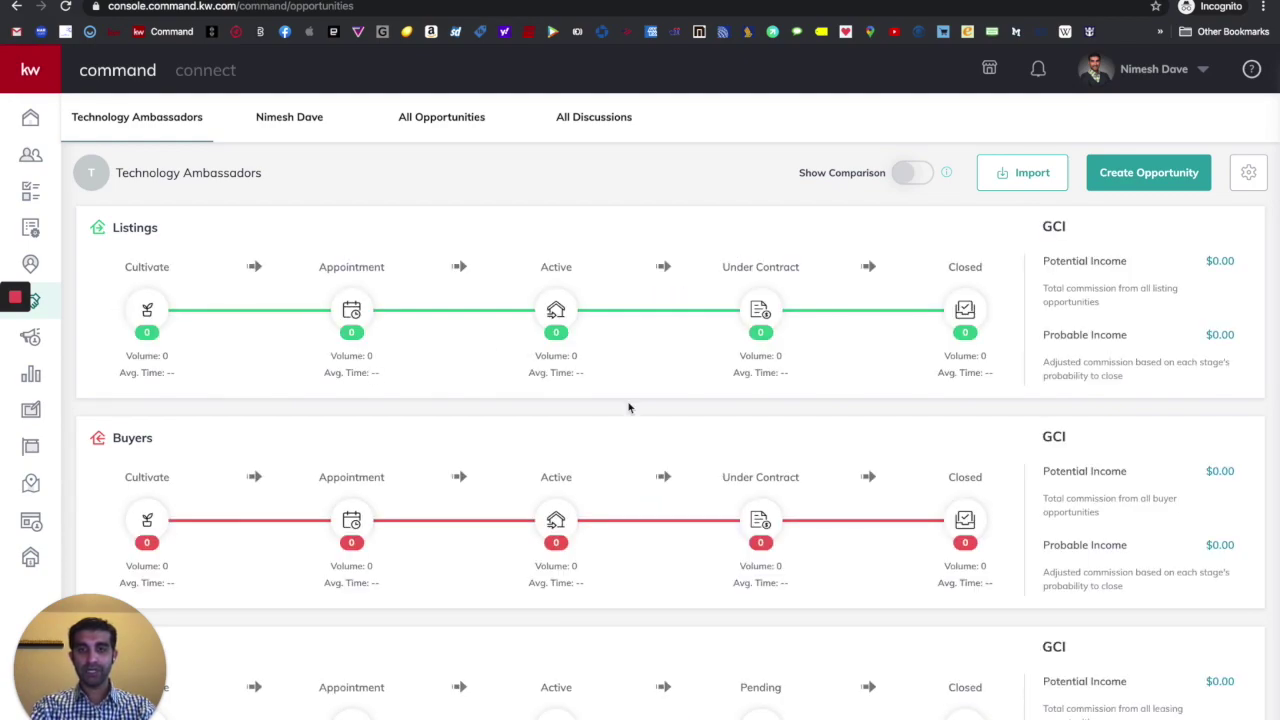
left_click(297, 128)
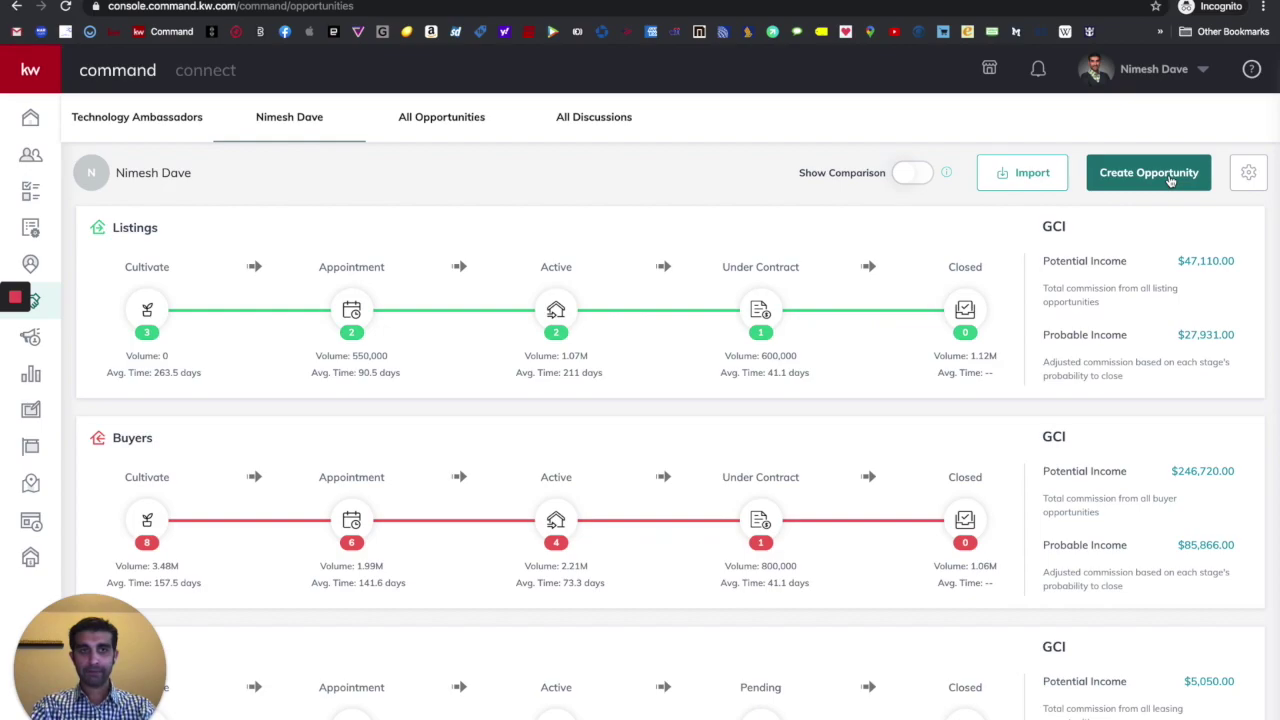
left_click(1170, 178)
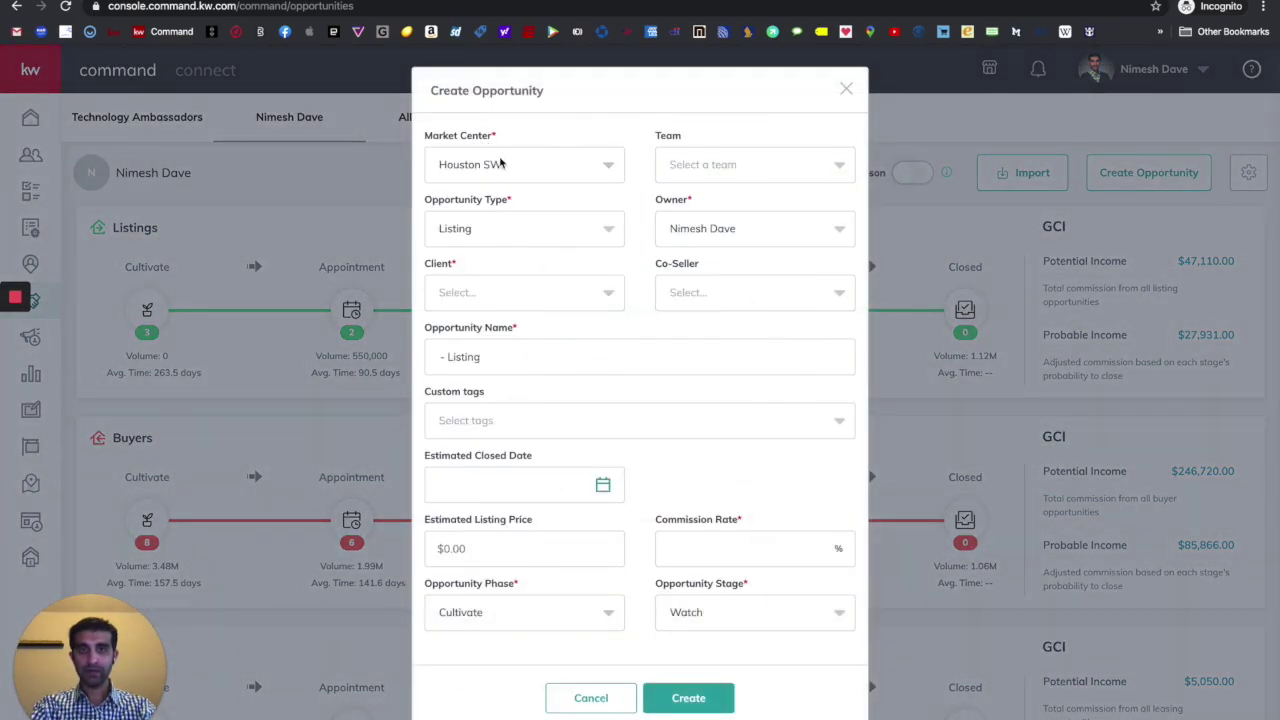
left_click(757, 164)
left_click(701, 117)
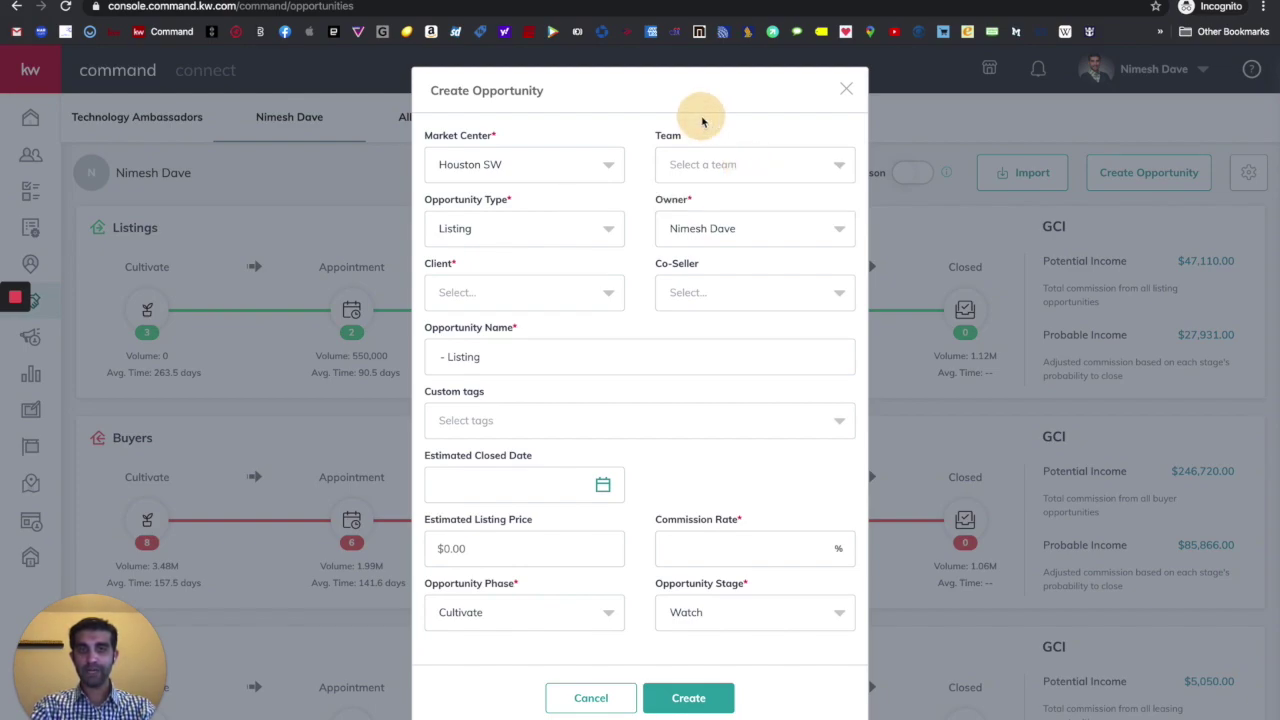
left_click(548, 233)
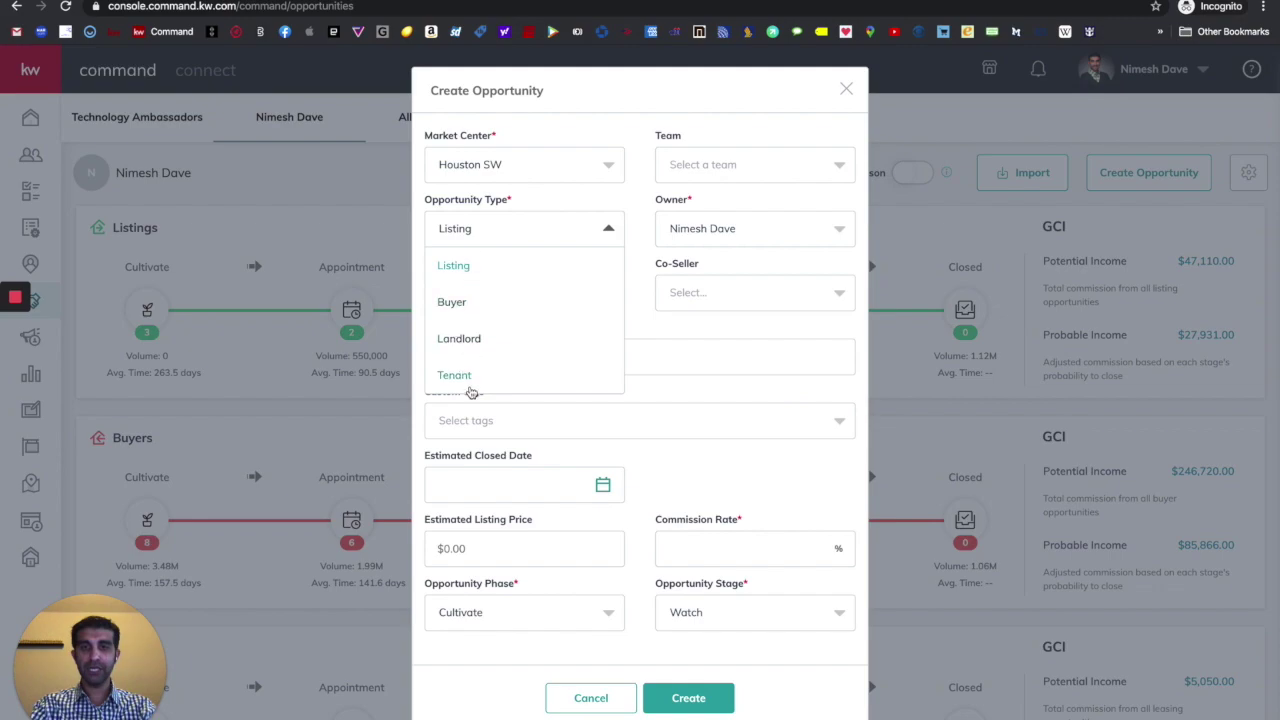
left_click(569, 215)
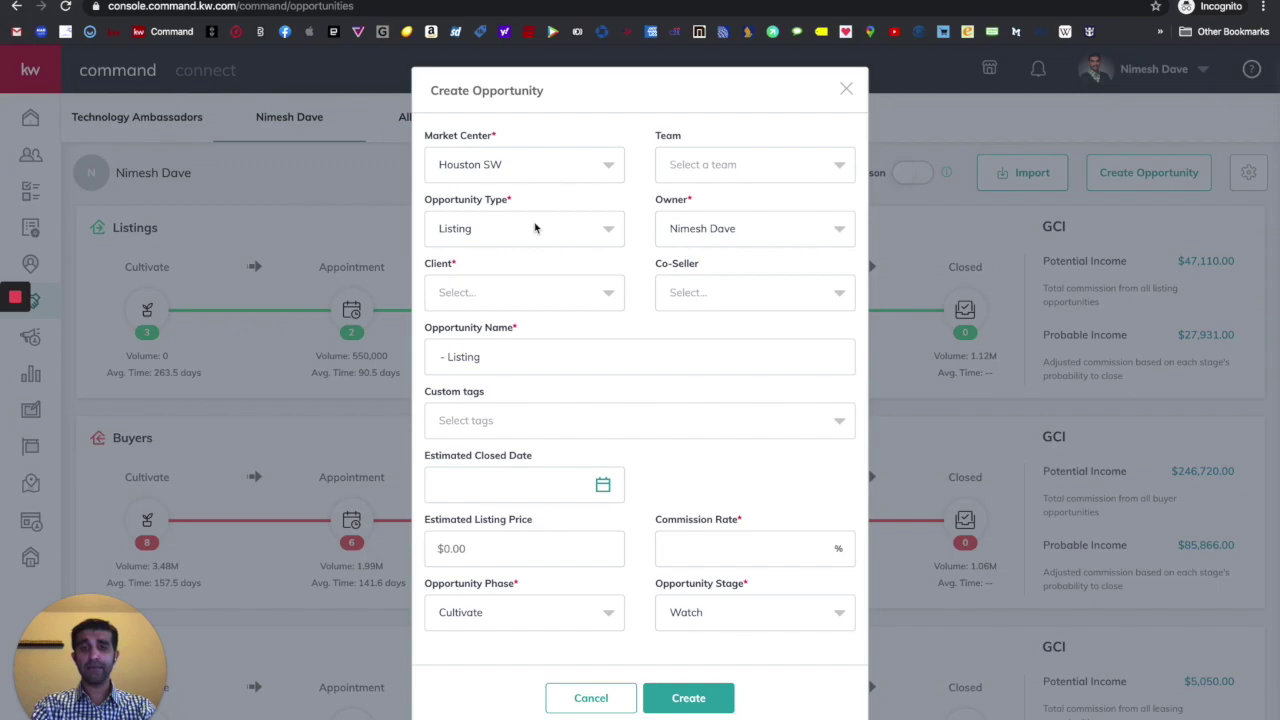
left_click(534, 228)
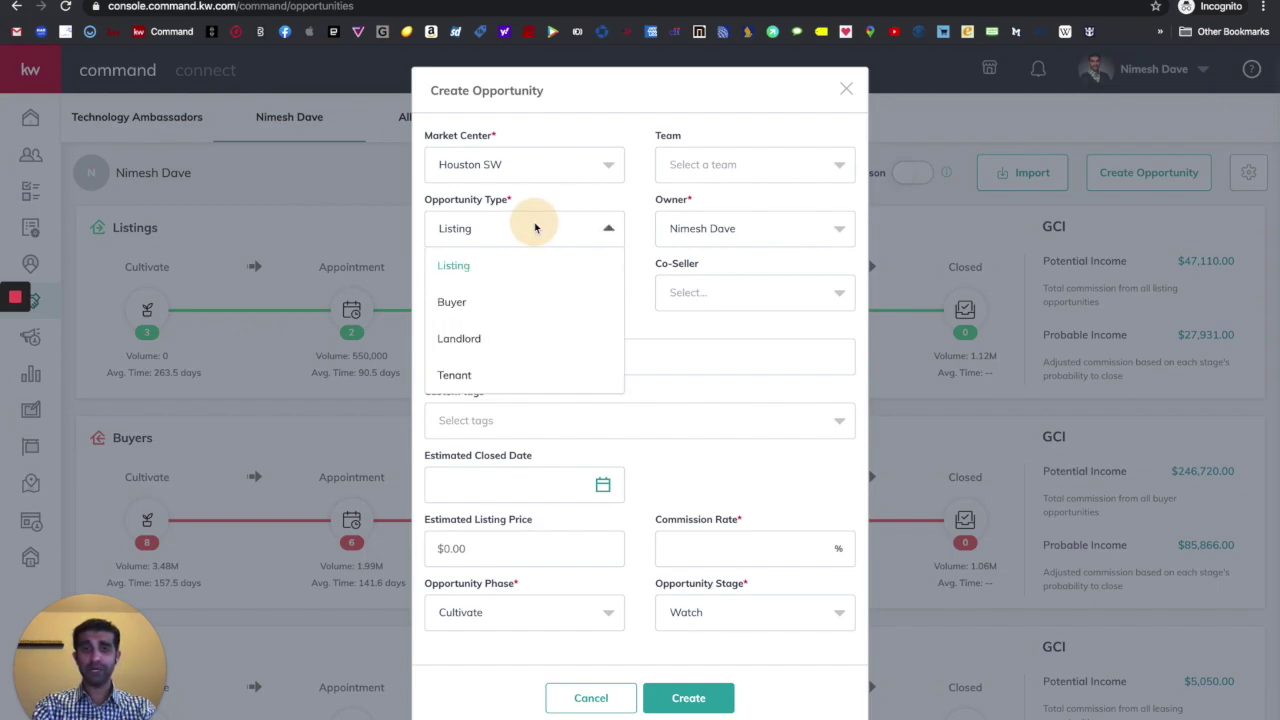
left_click(565, 203)
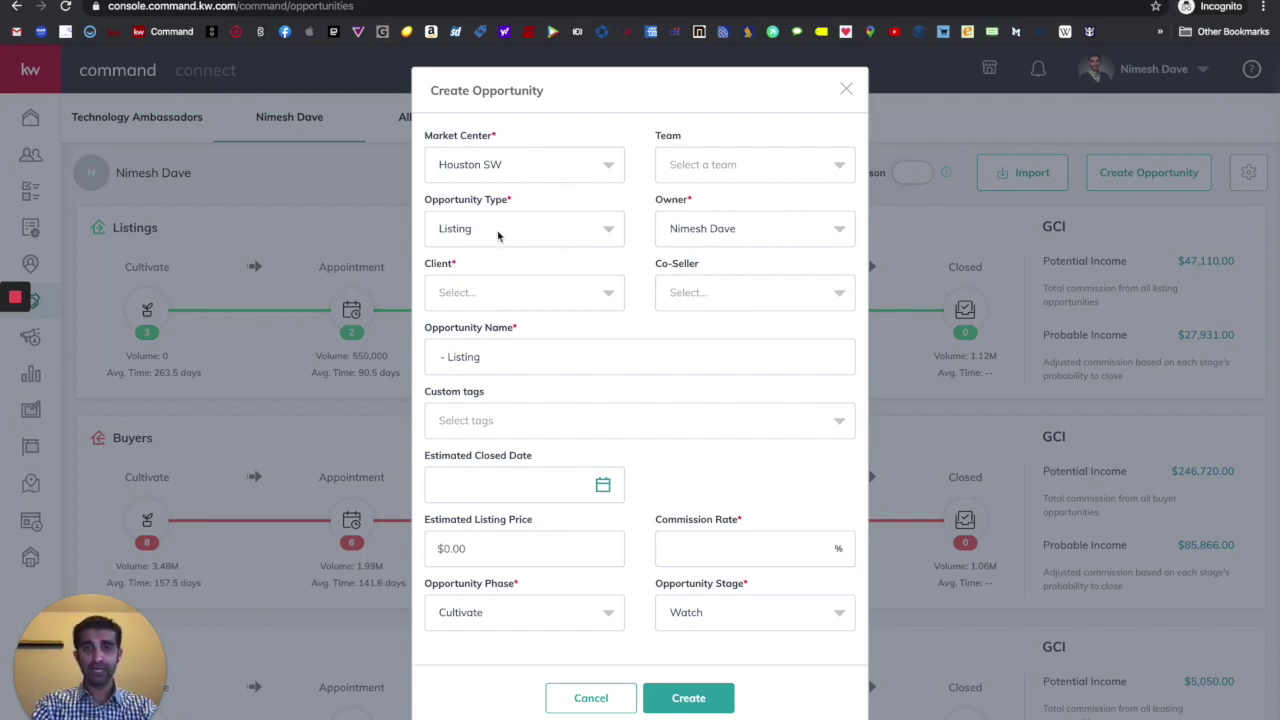
scroll(658, 308, "down", 1)
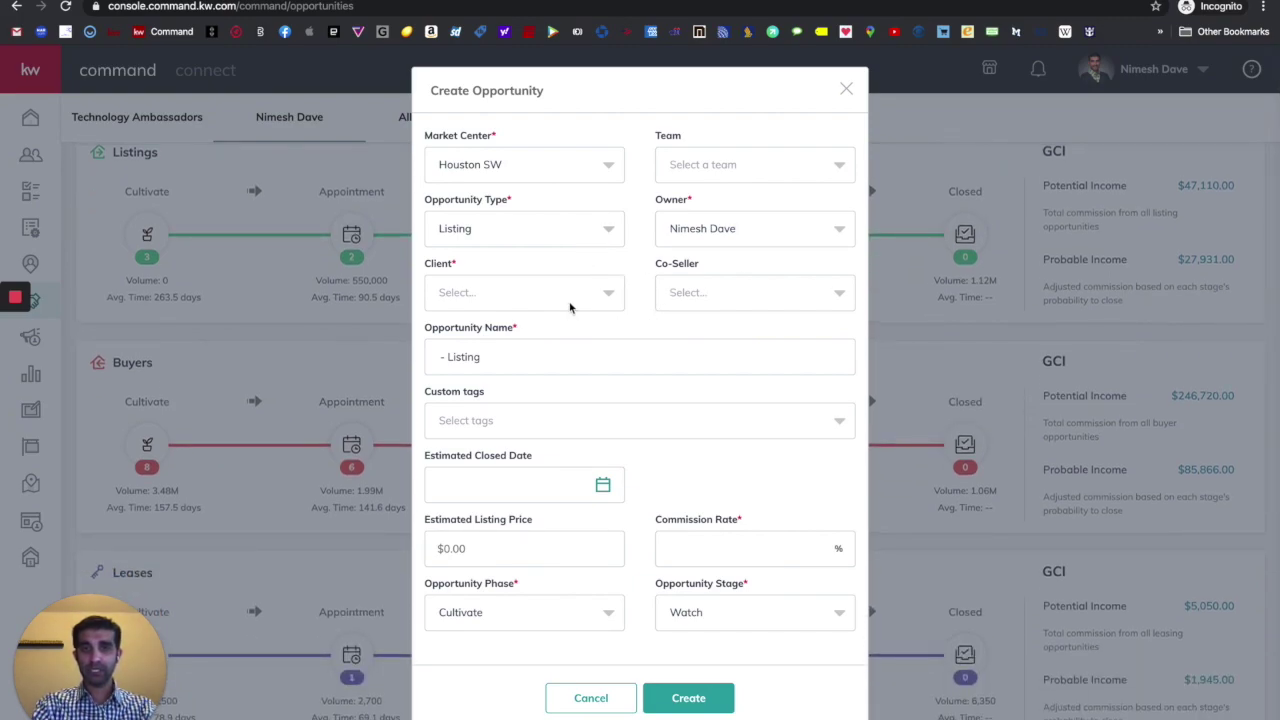
left_click(515, 309)
- Pick the new contact as Client and add the related spouse as Co-Seller
type("M")
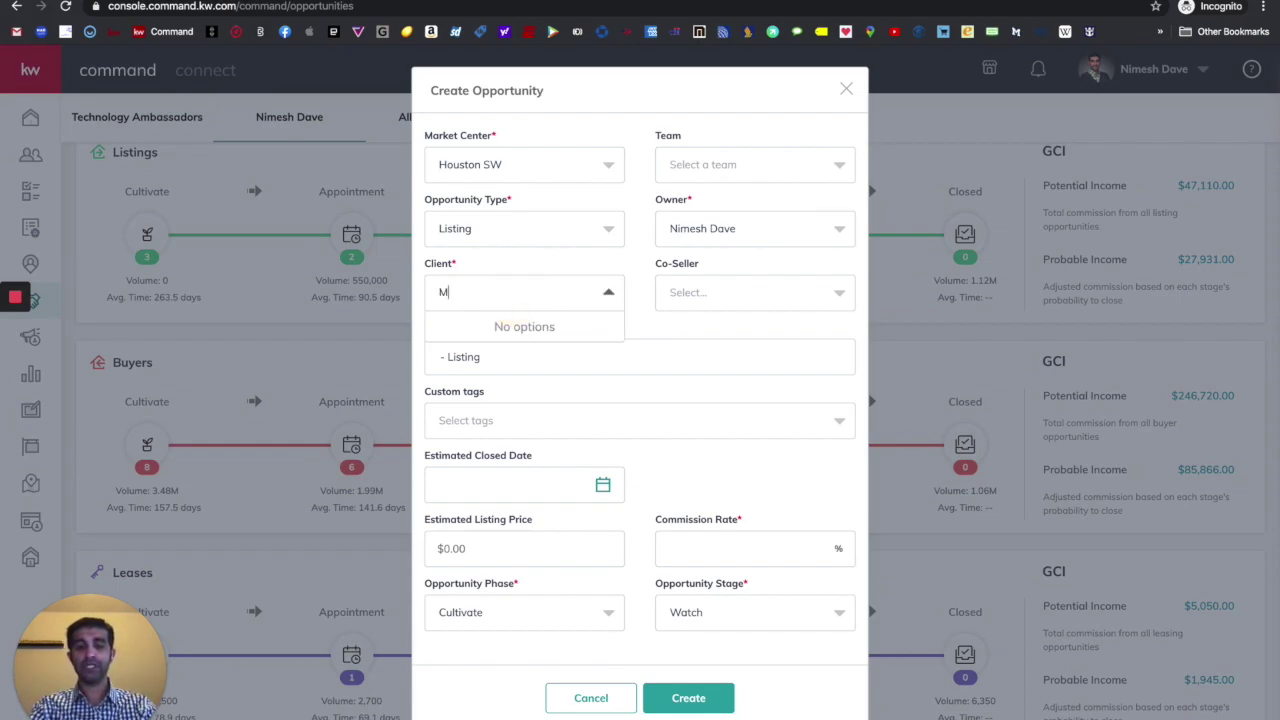
type("ickey")
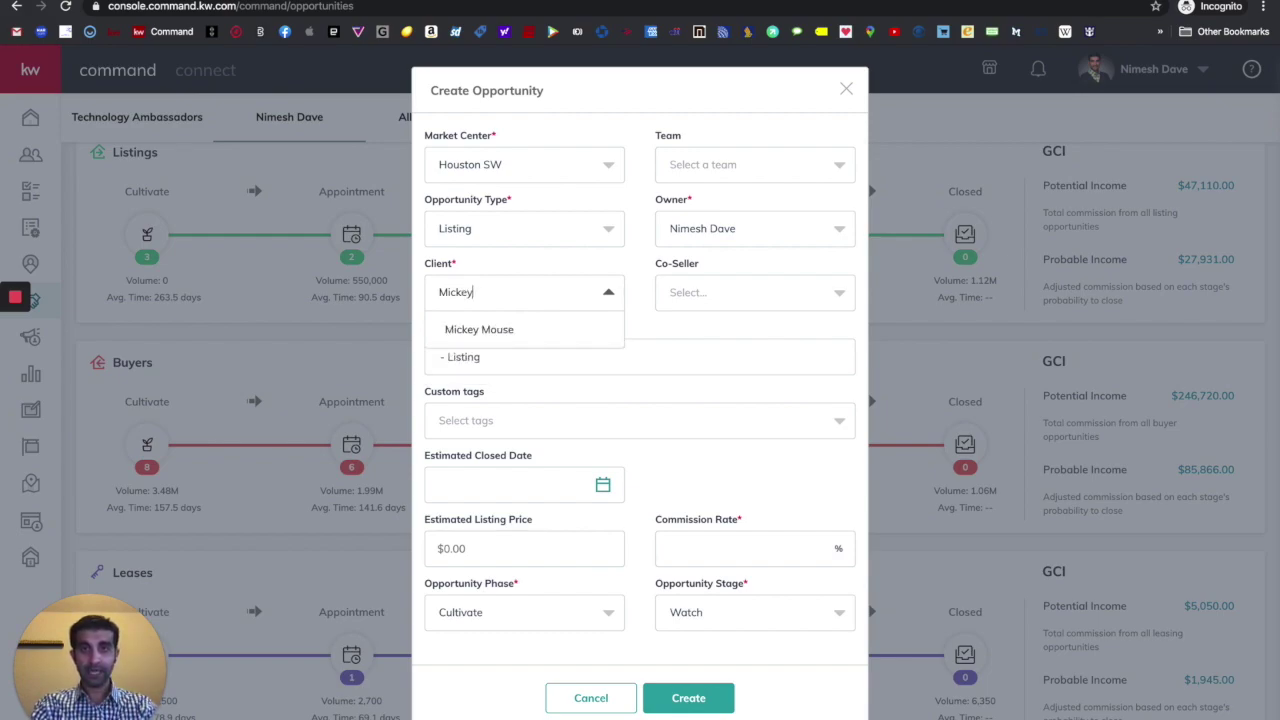
left_click(485, 333)
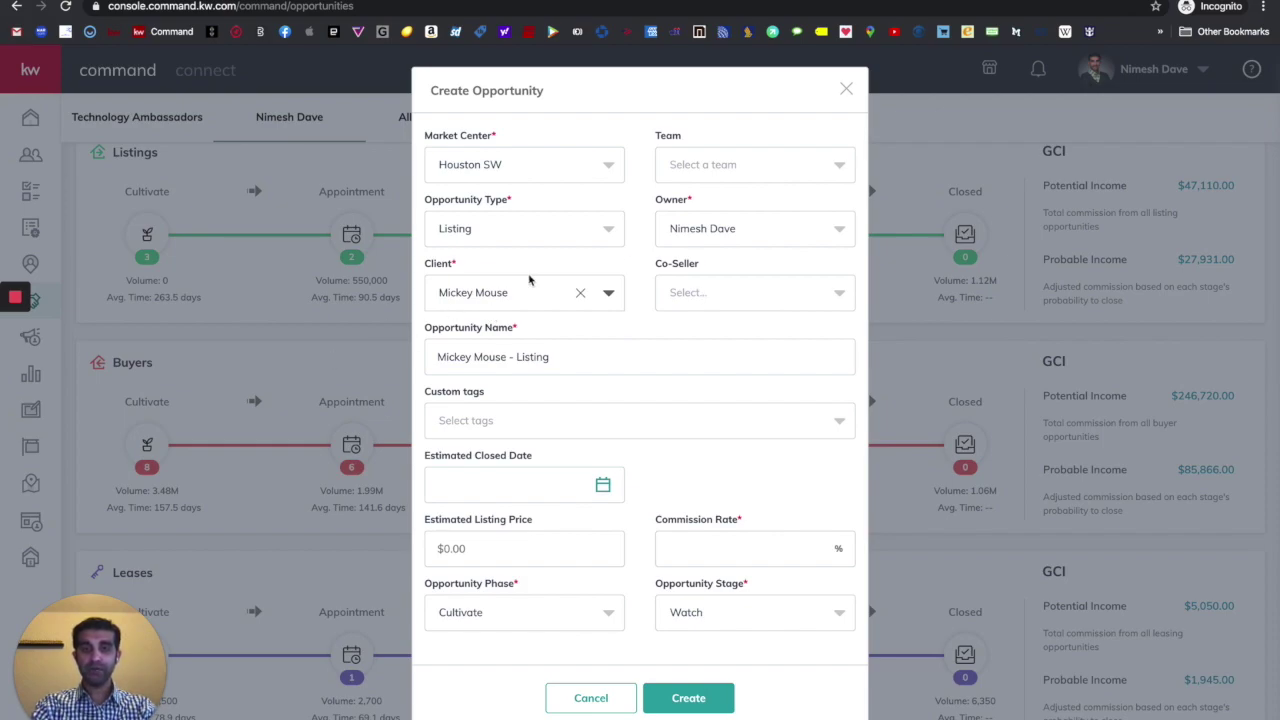
left_click(735, 296)
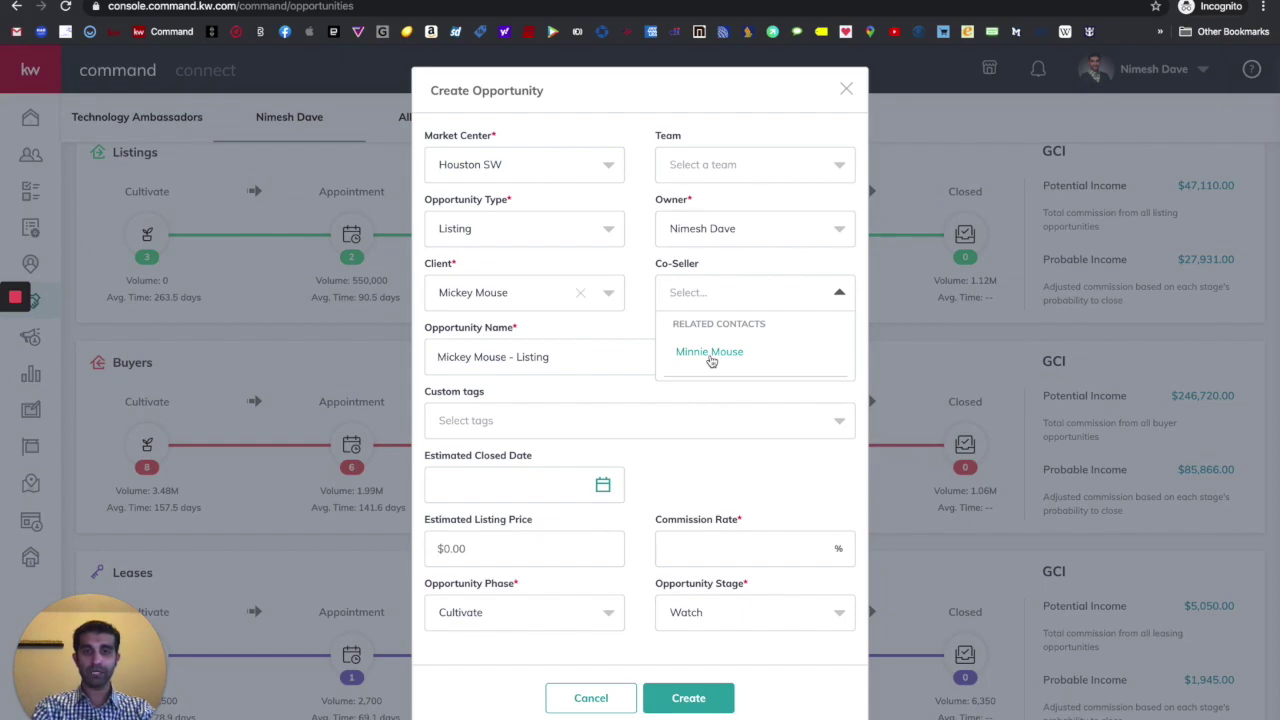
left_click(710, 353)
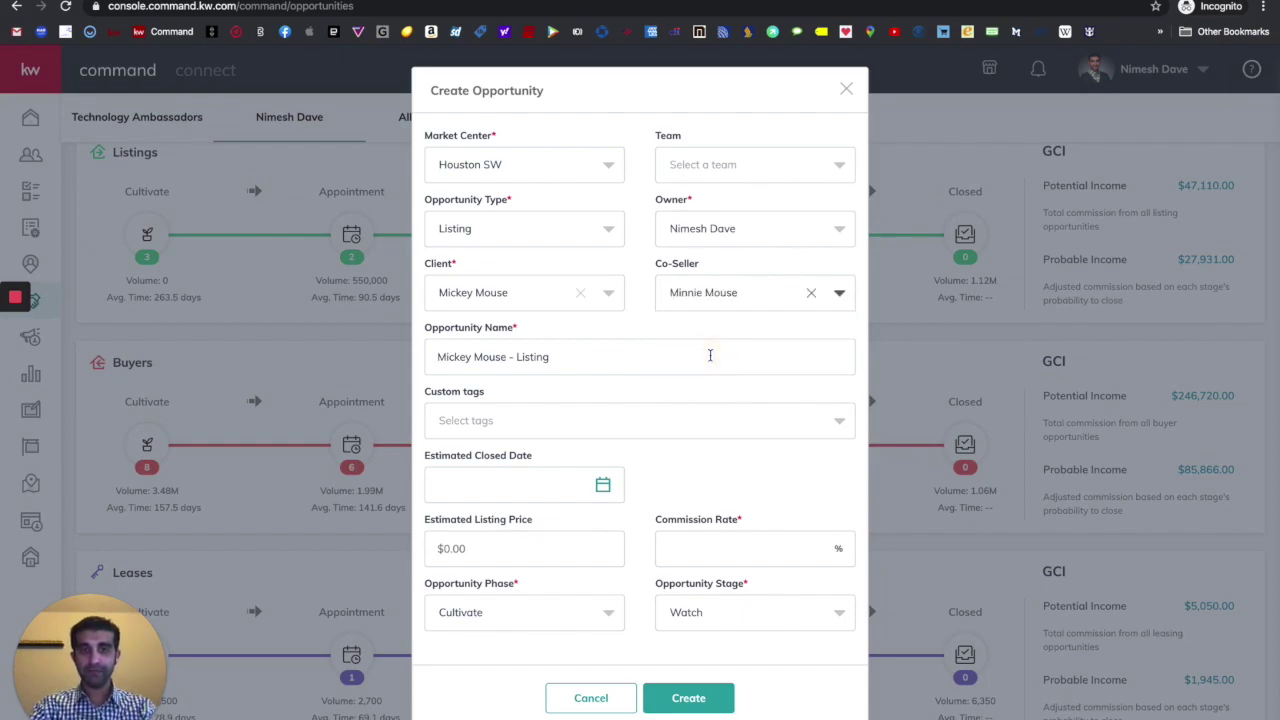
scroll(710, 355, "down", 1)
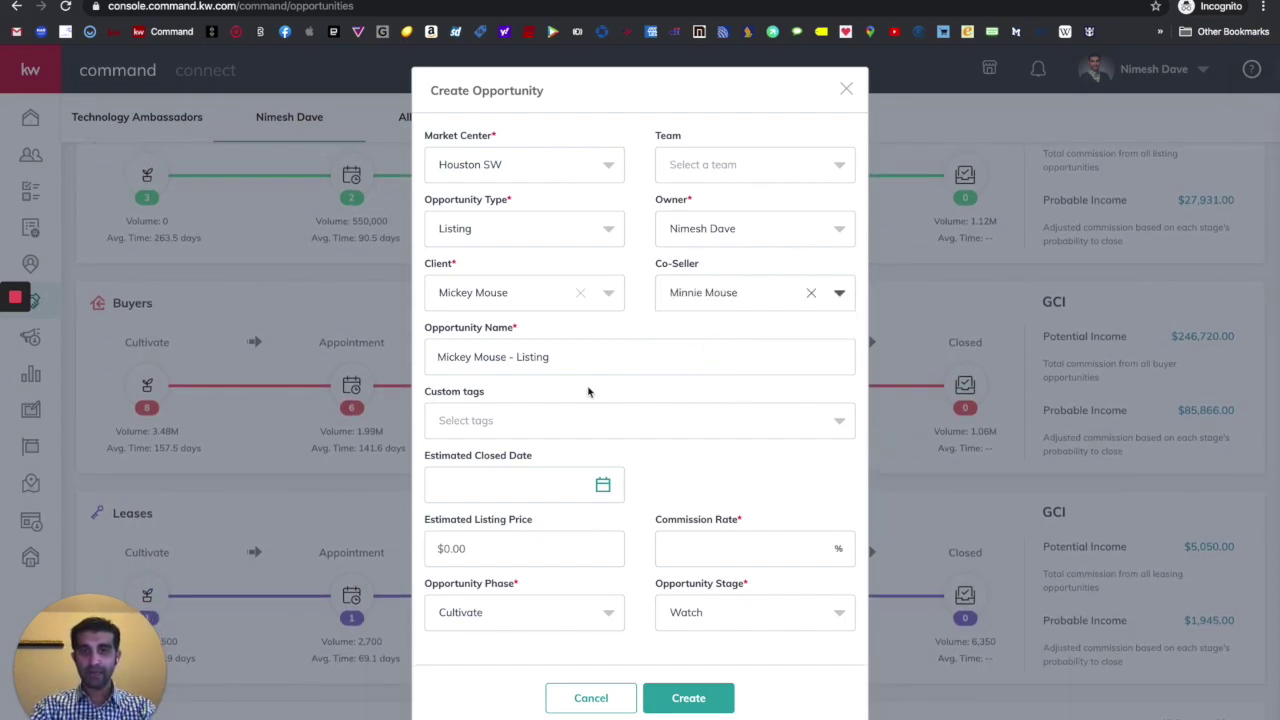
scroll(588, 392, "down", 1)
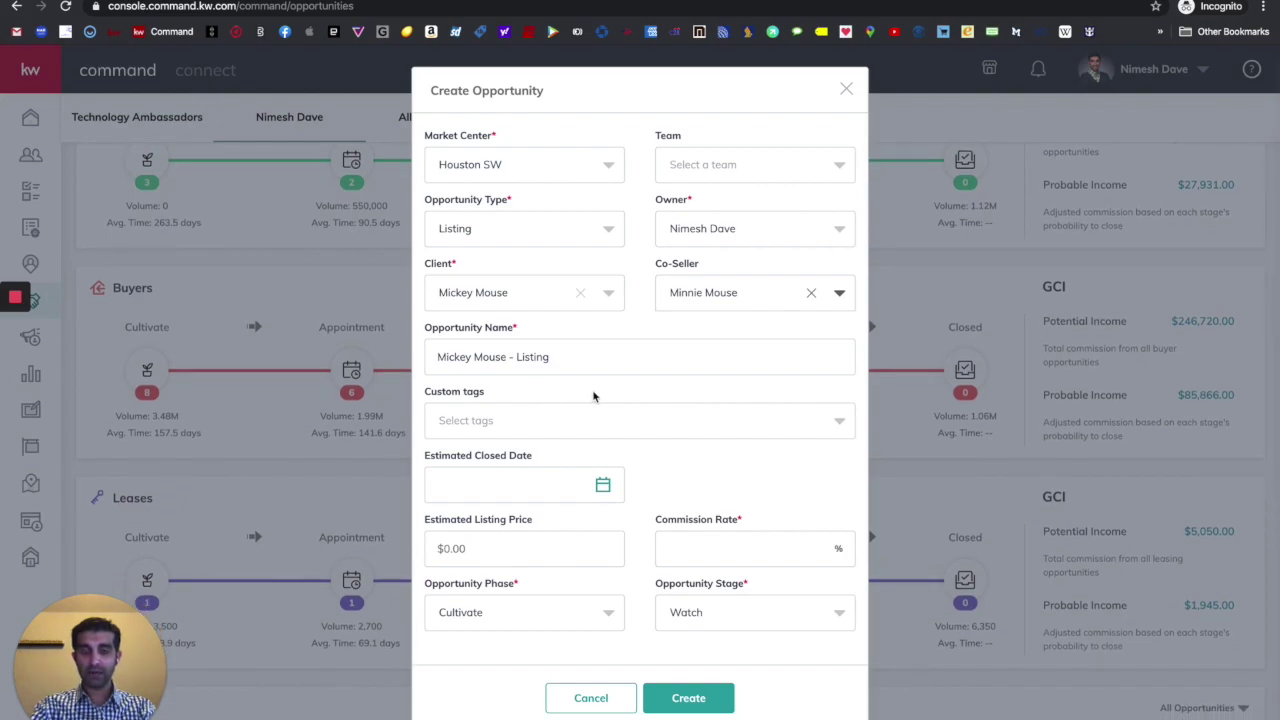
- Replace the auto-filled opportunity name with the property's street address
left_click(440, 357)
key("super+a")
type("123")
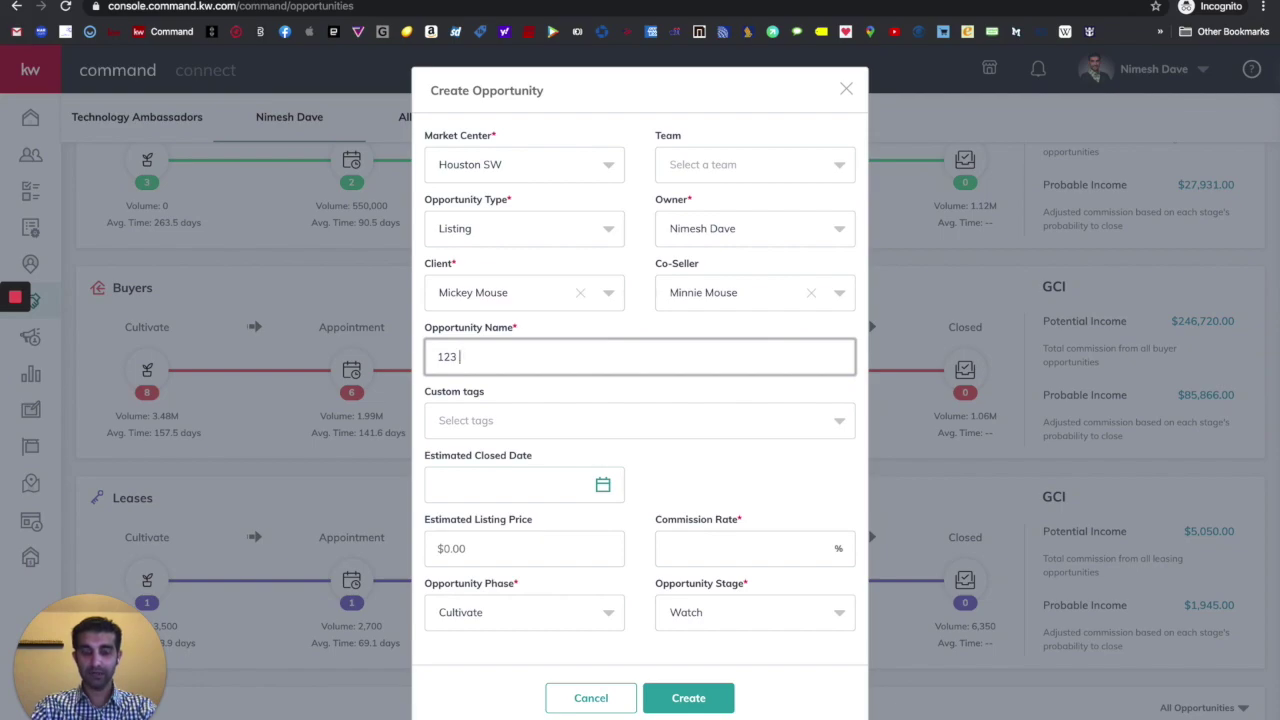
type("Magic")
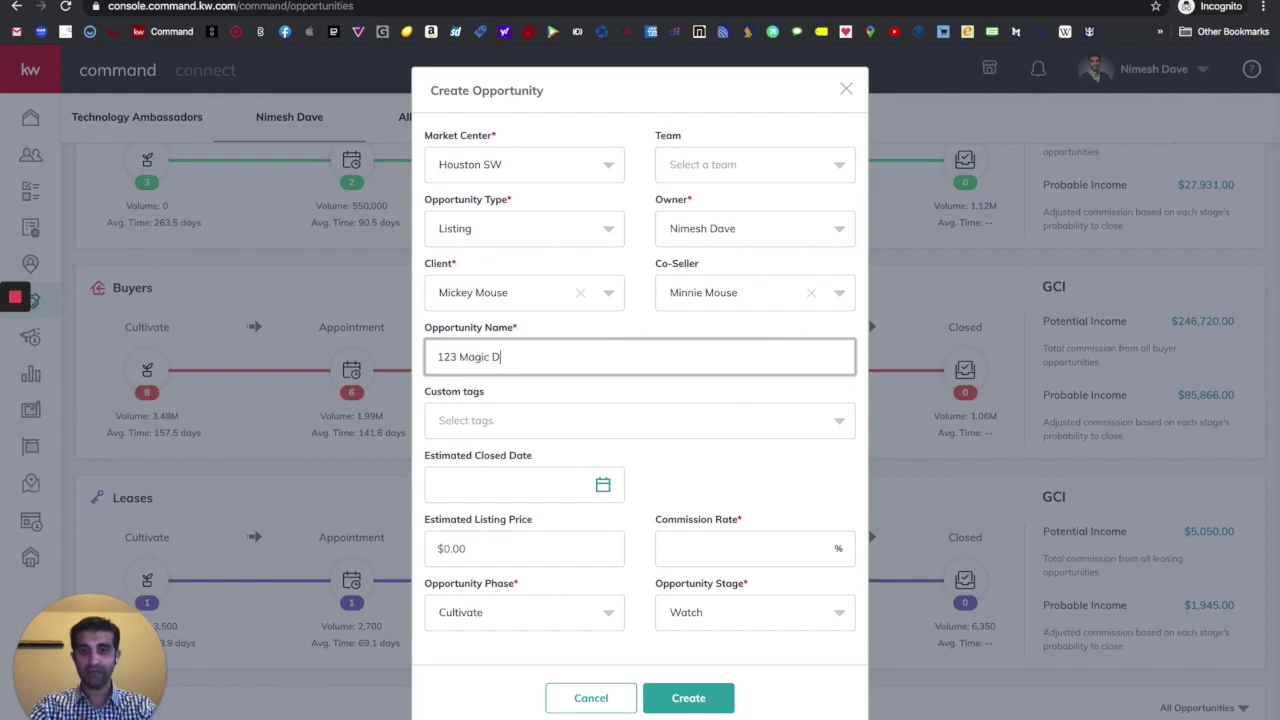
type(" Kingd")
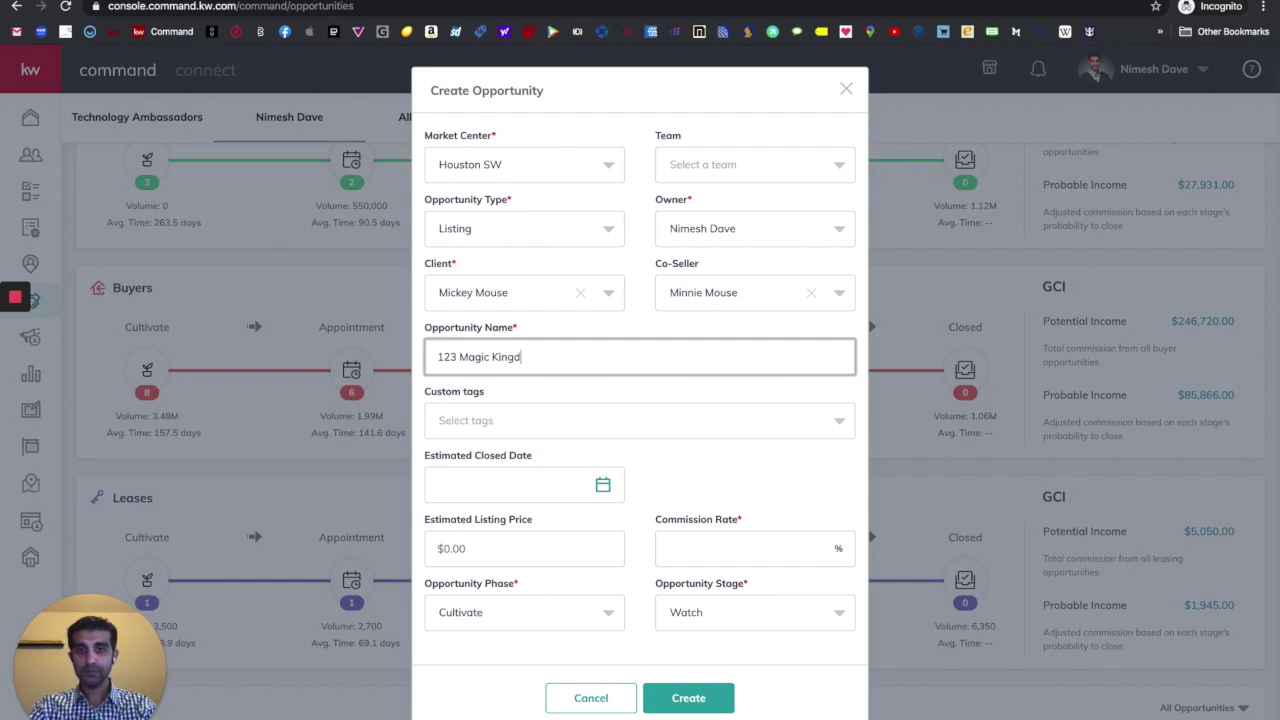
type("om Dr")
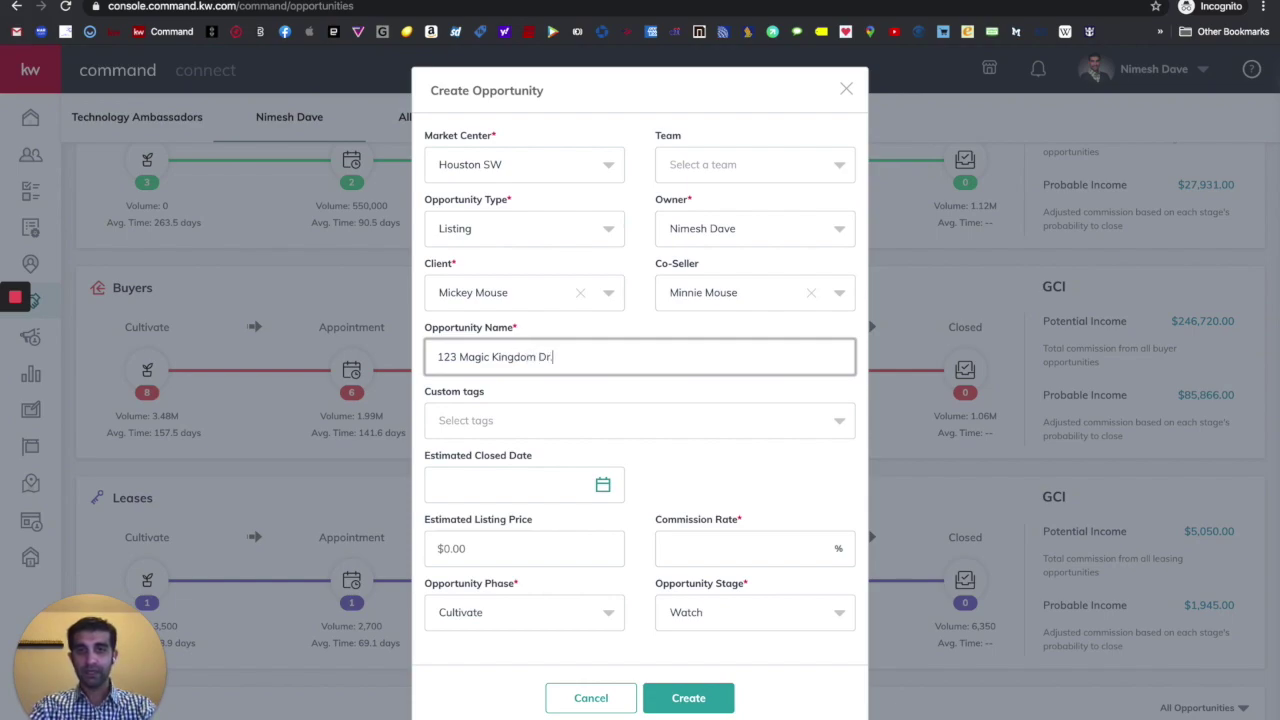
type(".")
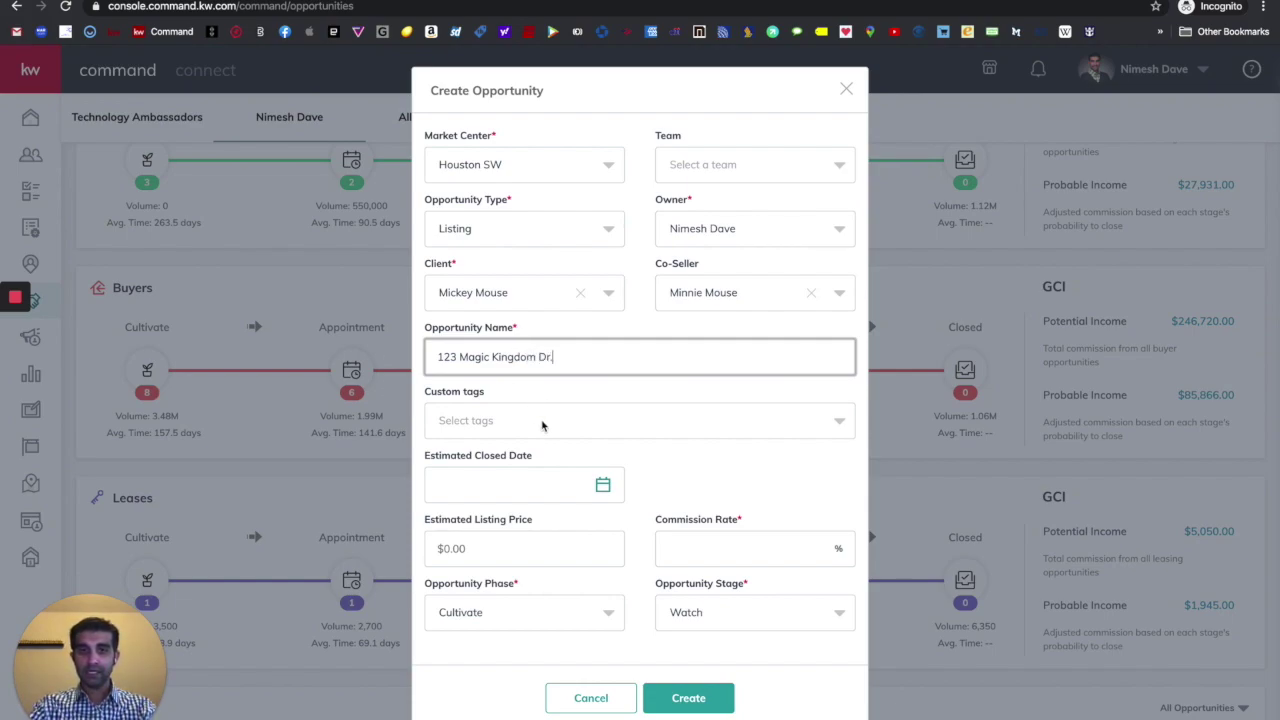
- Review the Custom tags list and close it without adding a tag
left_click(542, 426)
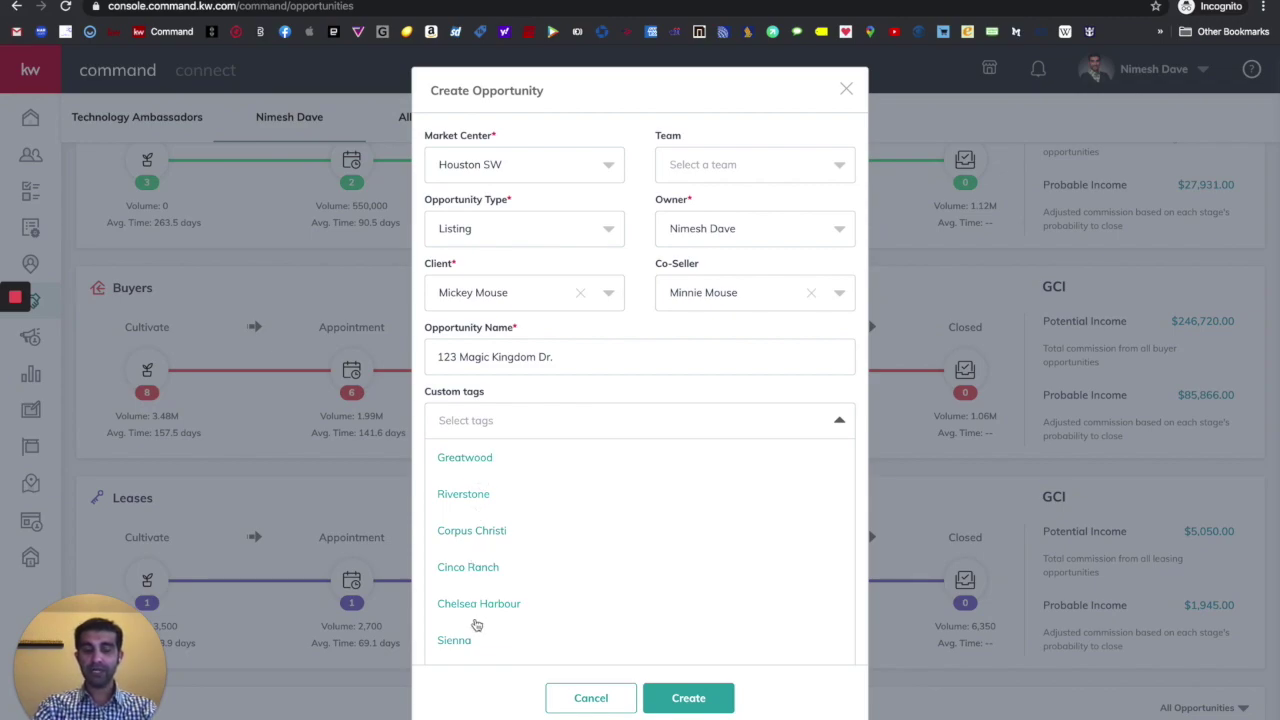
left_click(544, 398)
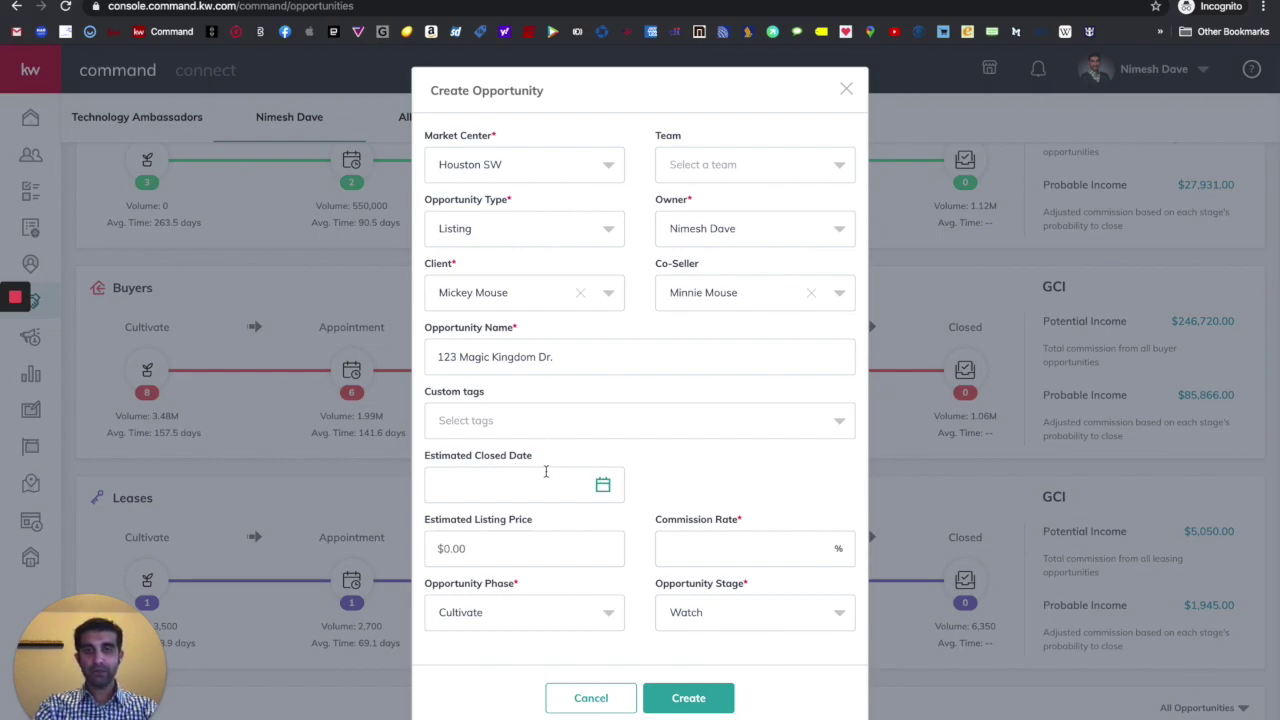
left_click(682, 466)
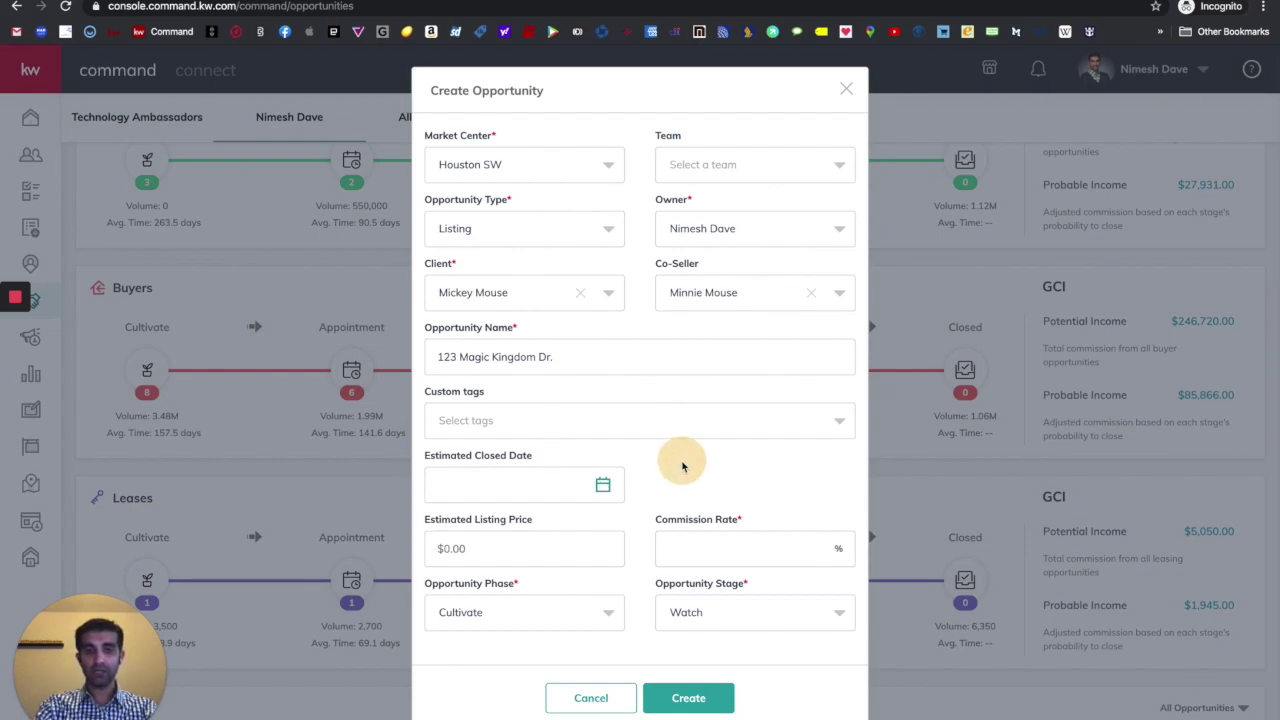
scroll(682, 466, "down", 1)
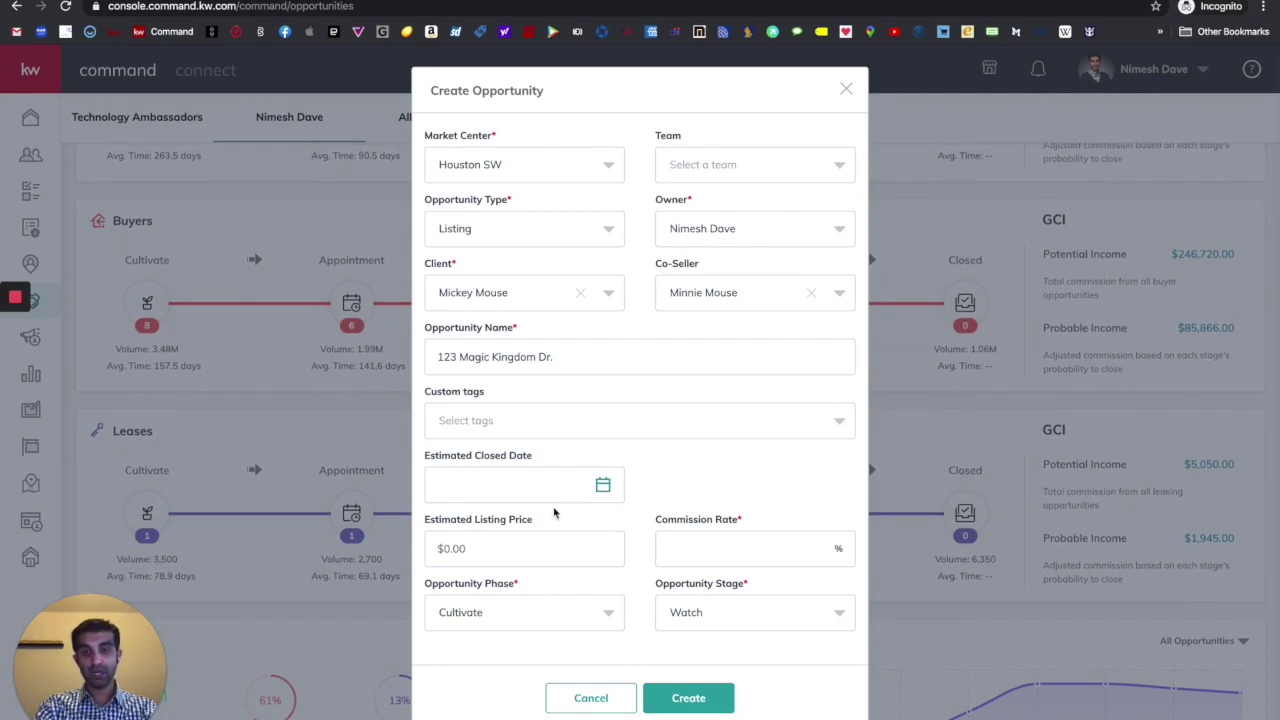
left_click(553, 556)
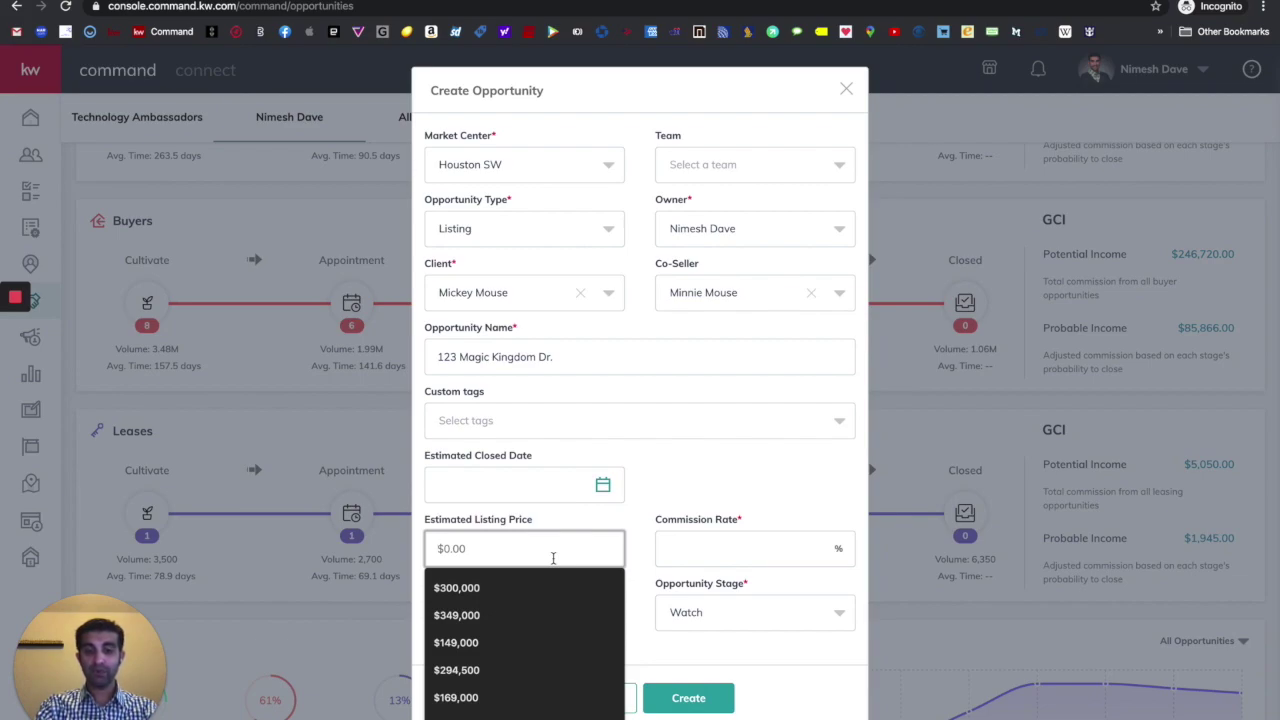
- Enter an estimated listing price of 550,000 and a 3% commission rate
type("55")
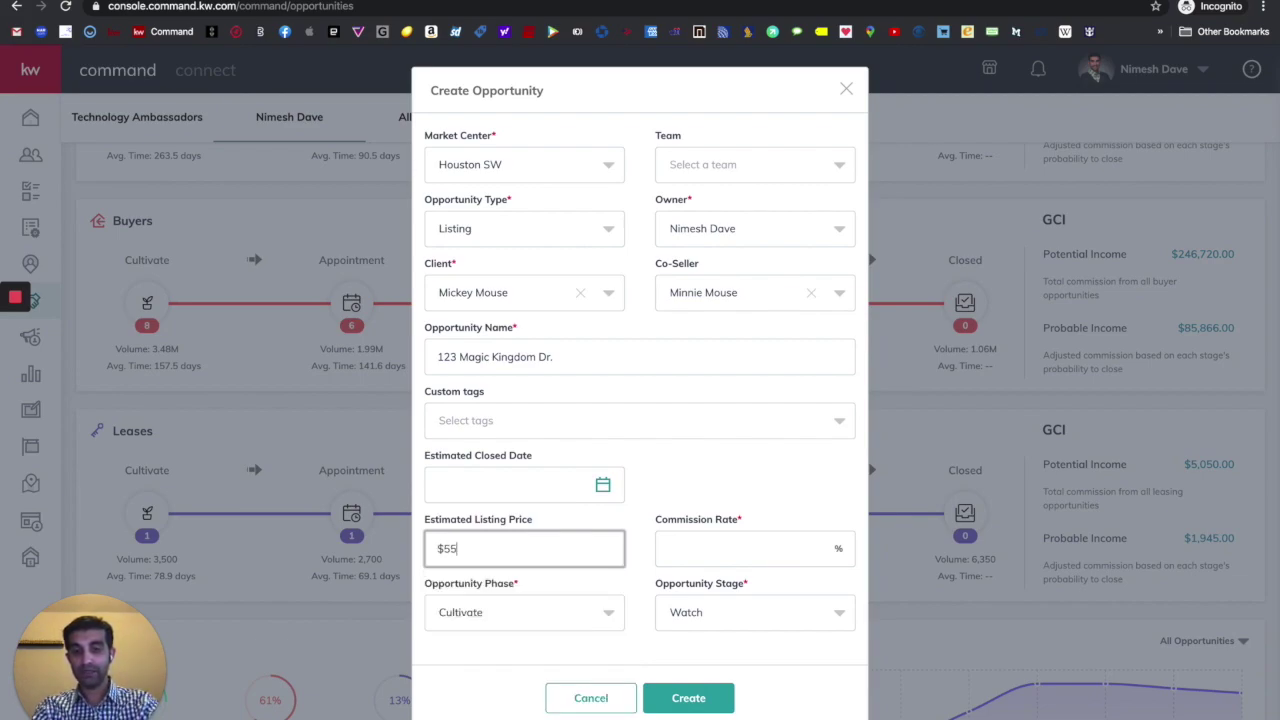
type("0,000")
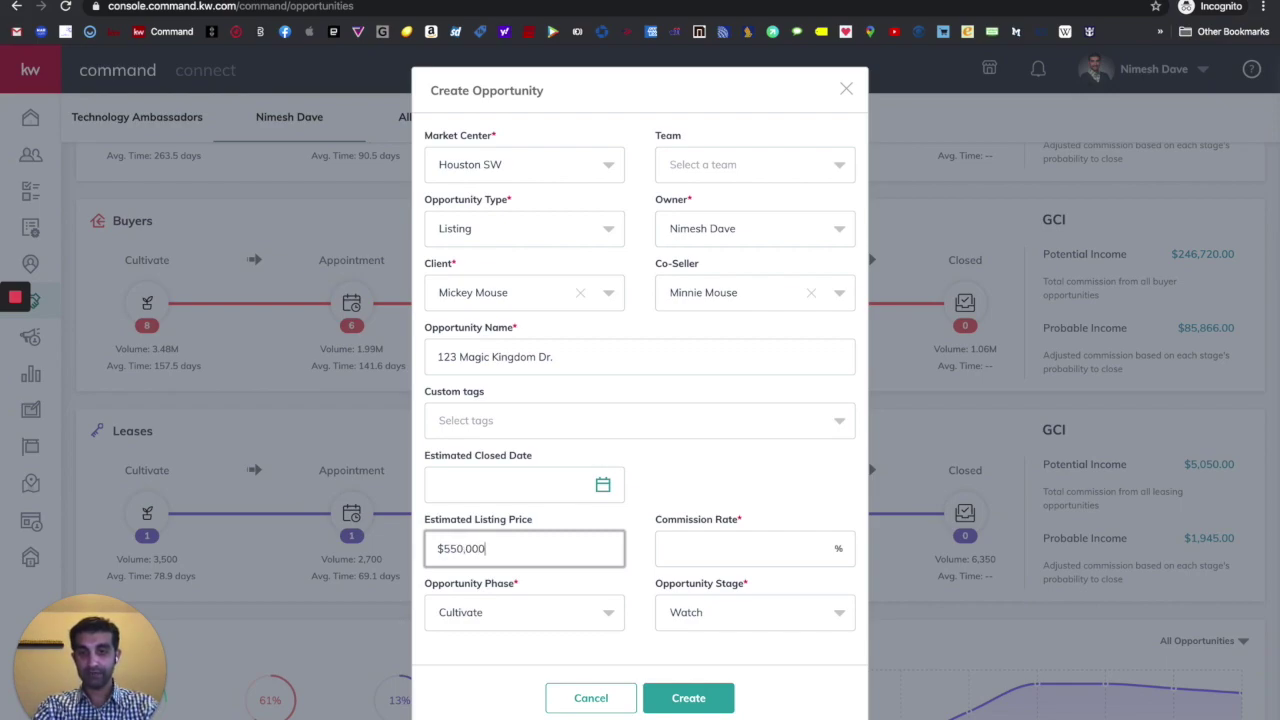
left_click(698, 489)
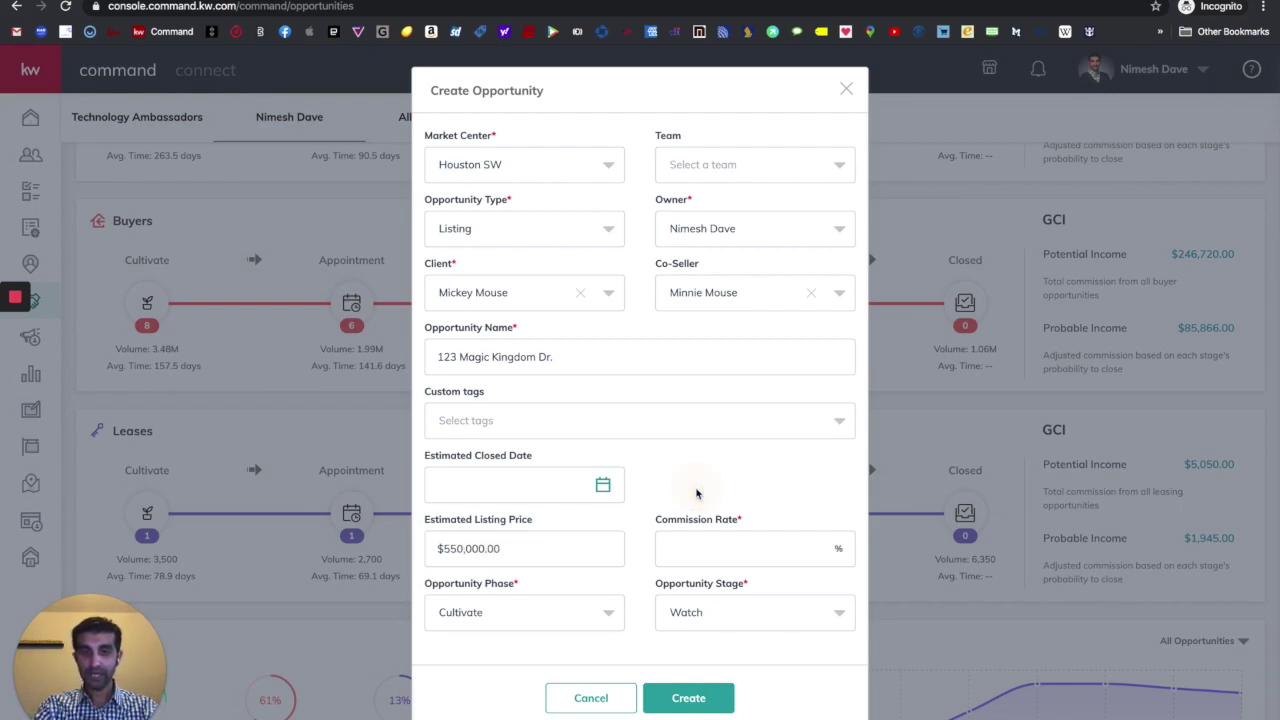
left_click(713, 549)
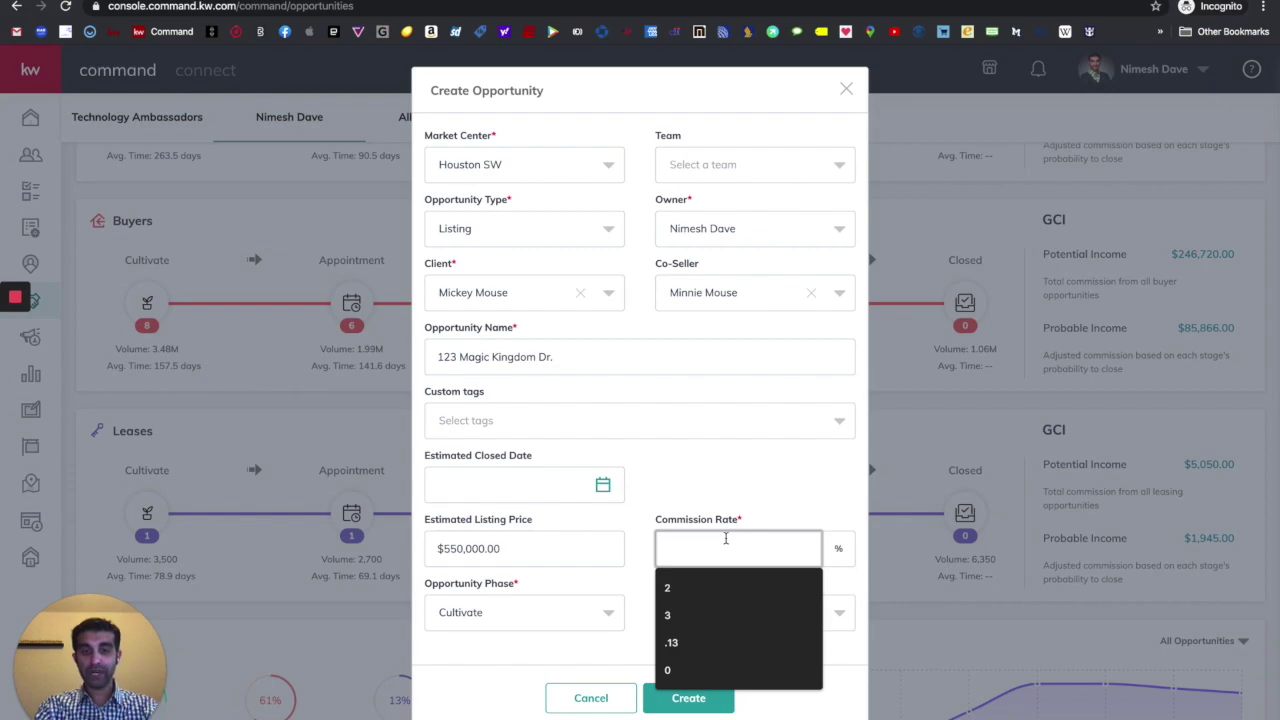
type("3")
left_click(674, 480)
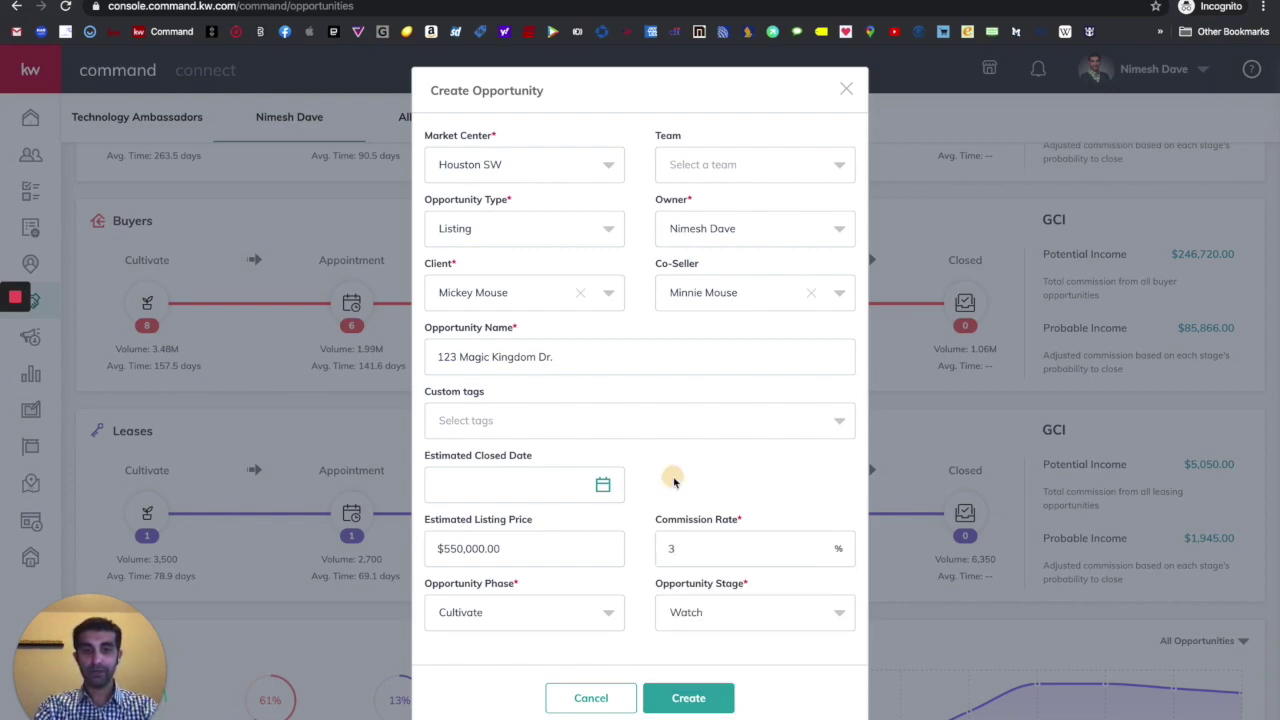
scroll(674, 483, "down", 2)
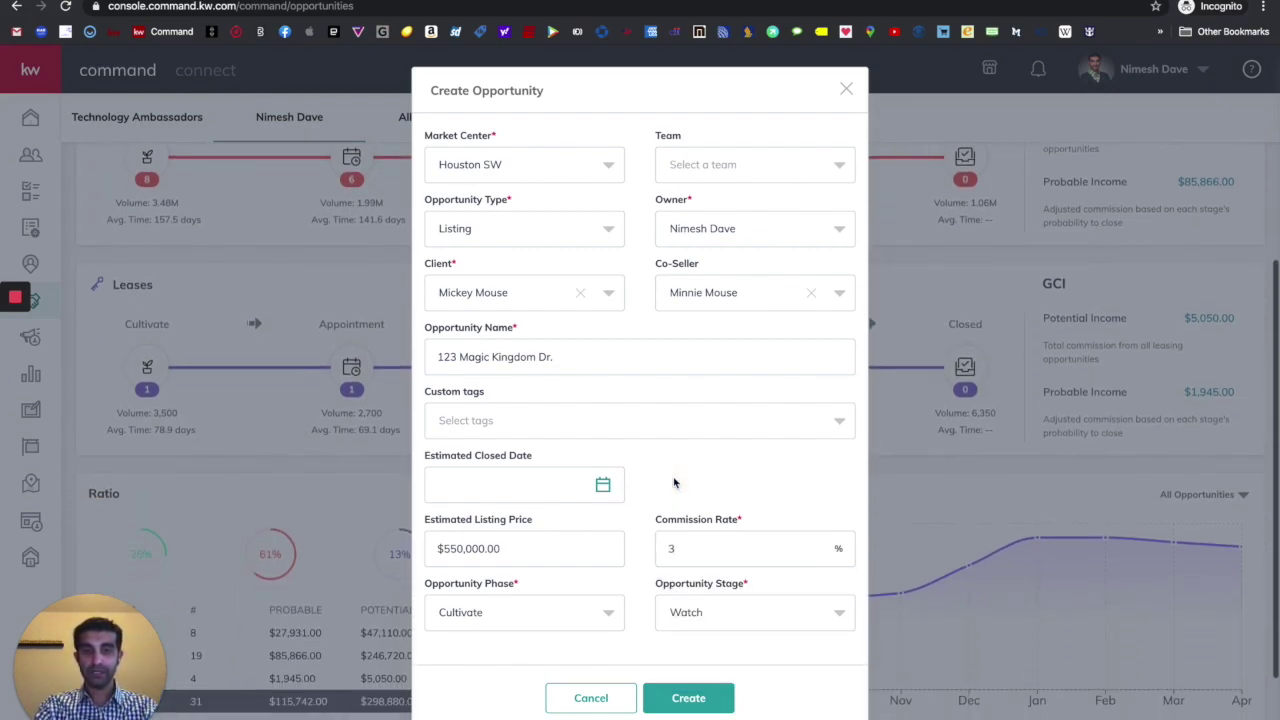
- Set phase to Active, keep stage Pre-Listing, and create the listing opportunity
left_click(563, 607)
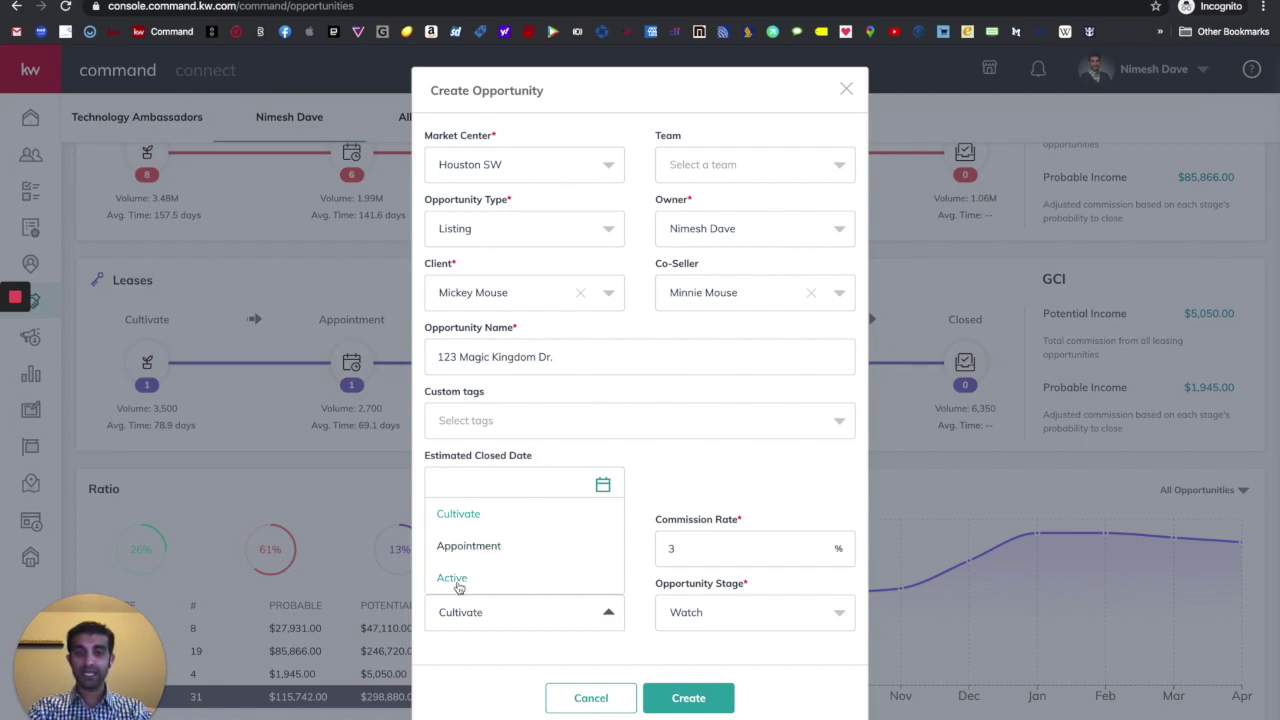
left_click(455, 580)
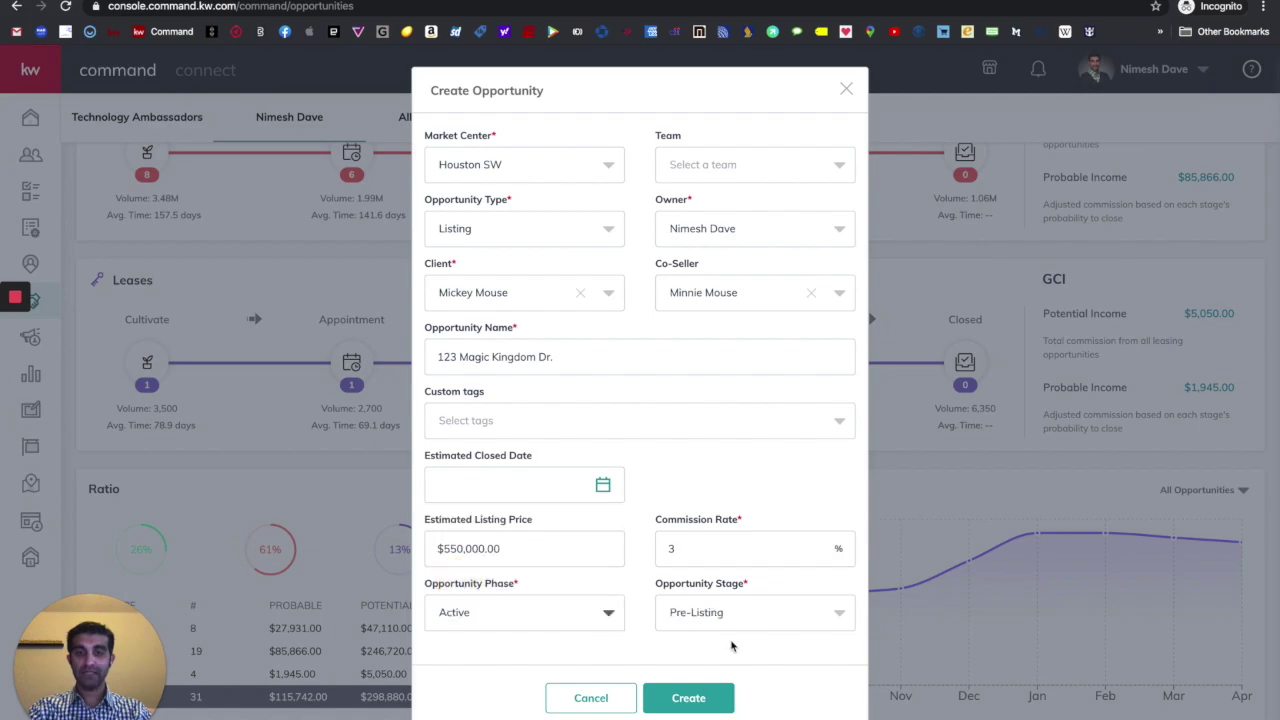
left_click(740, 612)
left_click(712, 459)
scroll(790, 676, "down", 2)
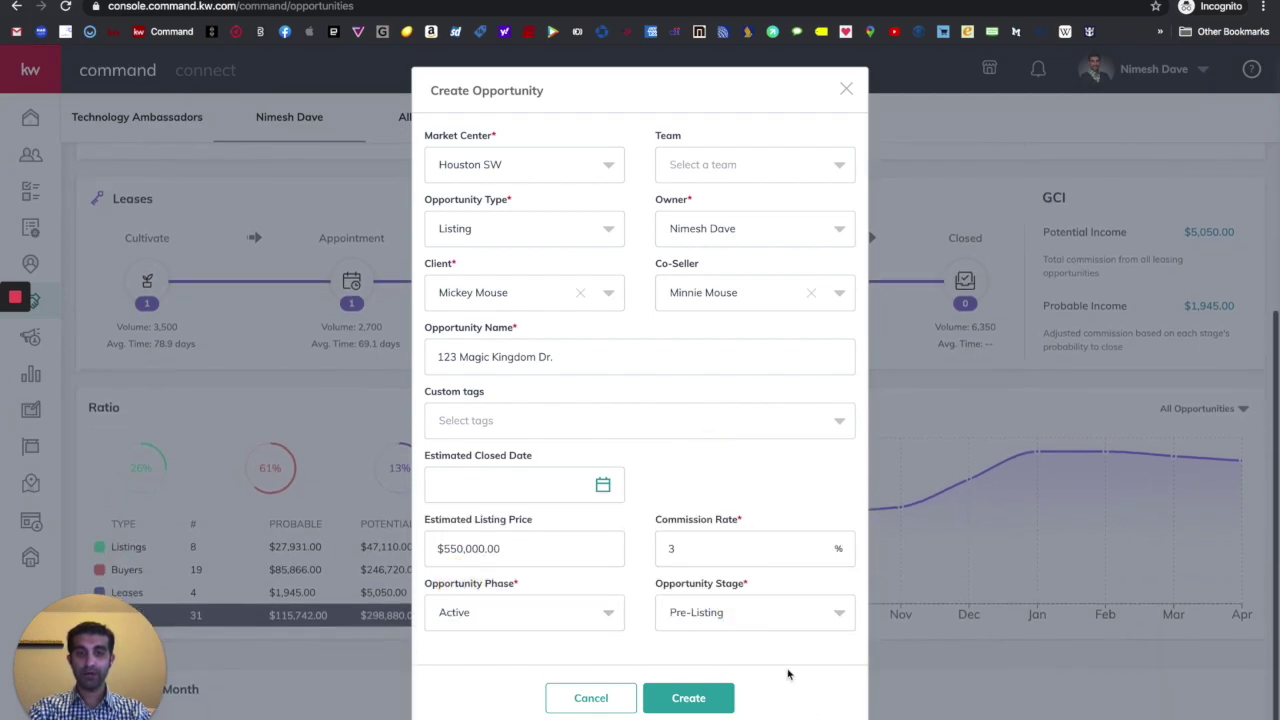
left_click(686, 698)
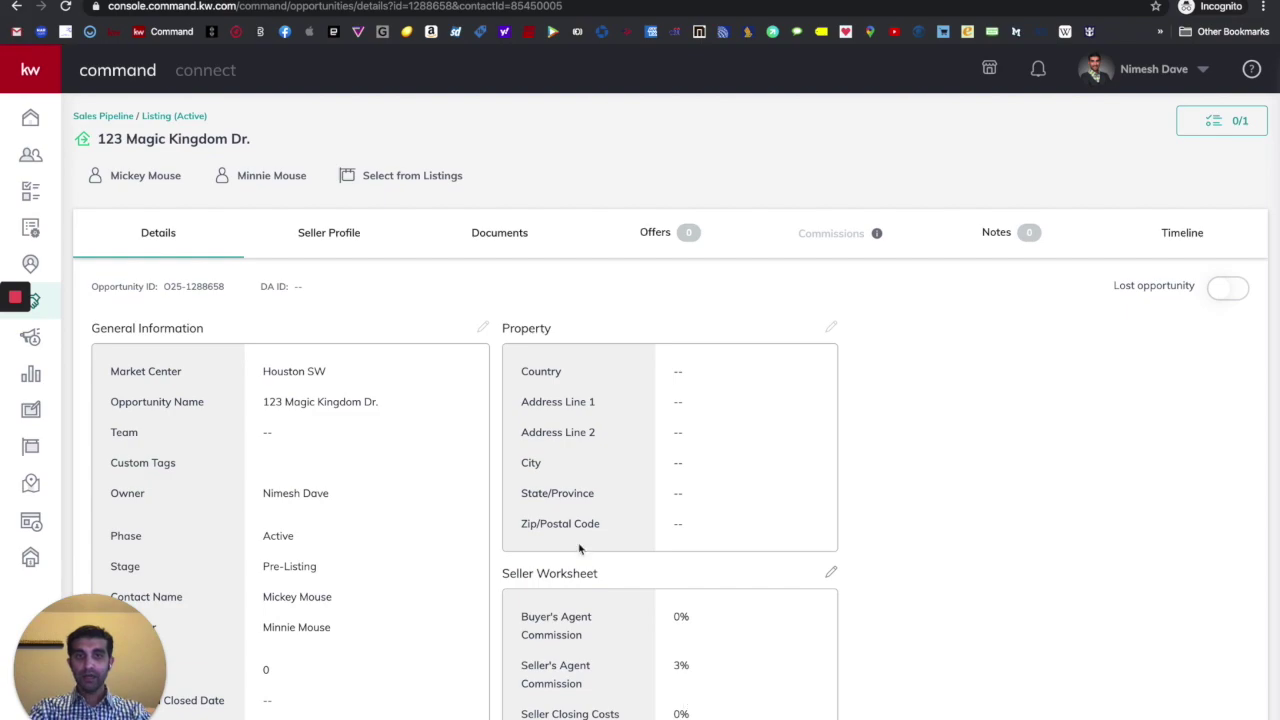
- Review the new opportunity's Details: Houston SW, 3% seller's agent commission, blank property address
scroll(437, 508, "down", 3)
scroll(437, 508, "down", 1)
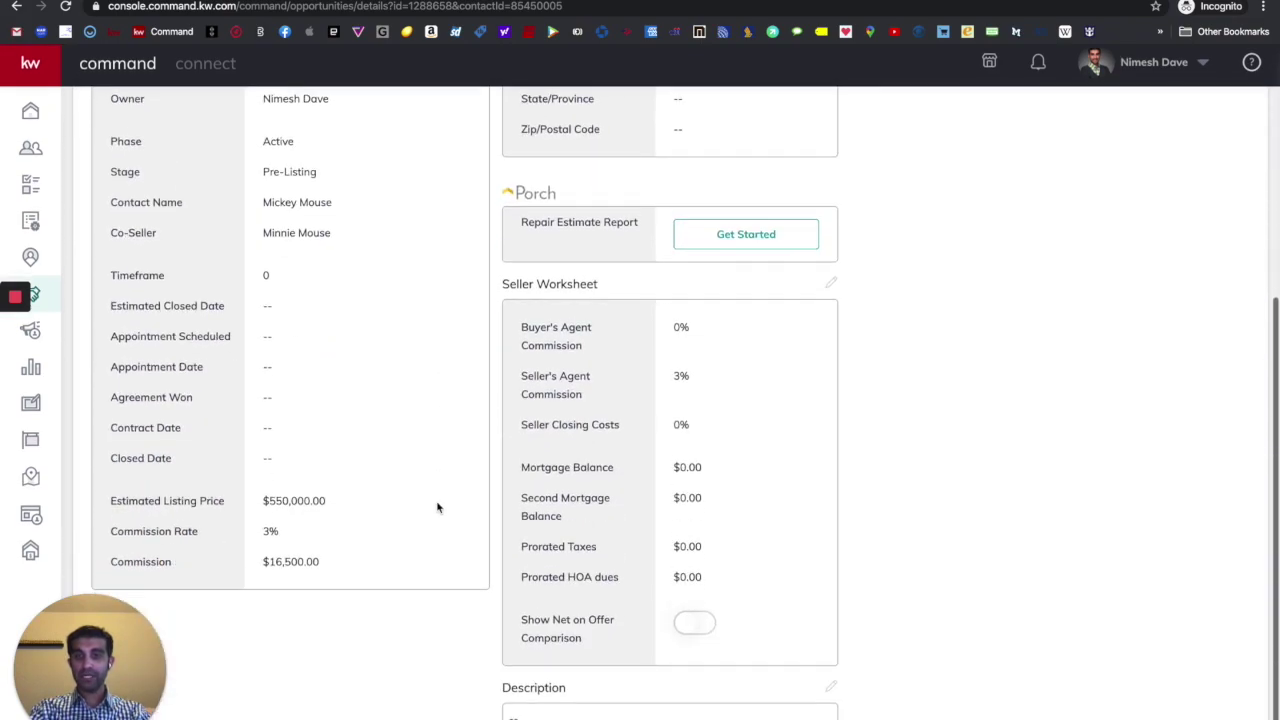
scroll(437, 508, "up", 5)
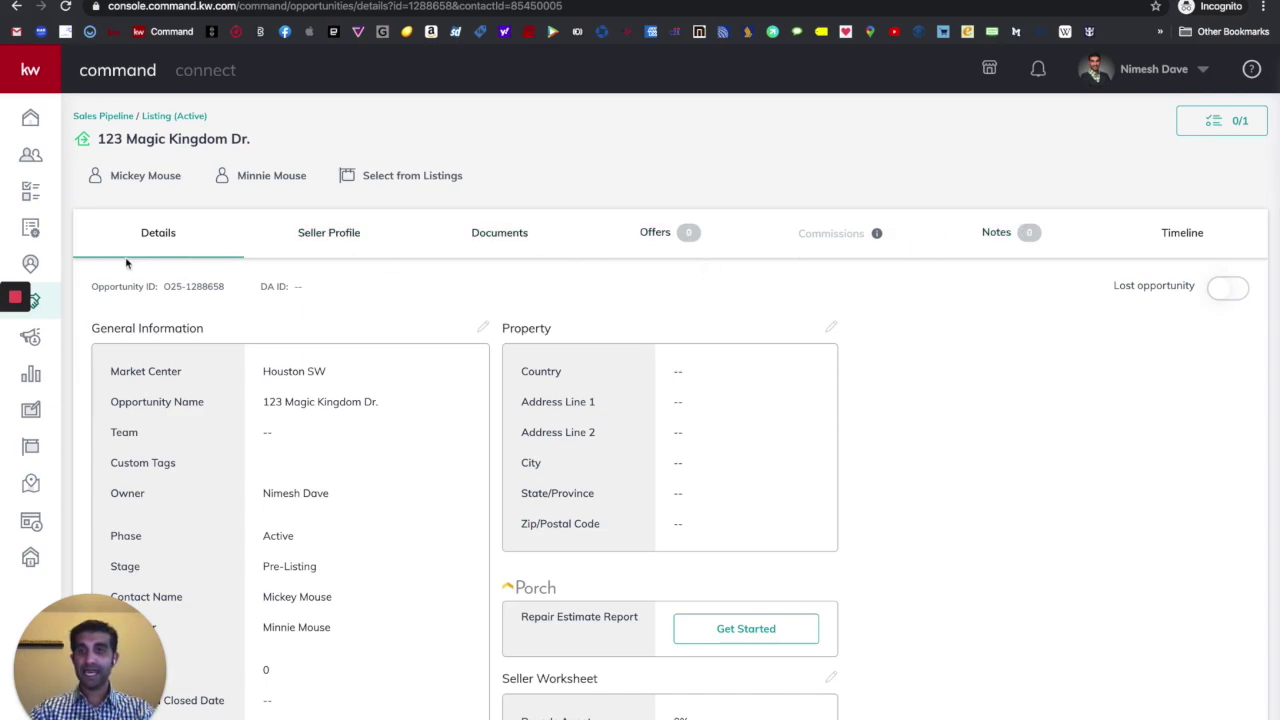
scroll(283, 338, "down", 1)
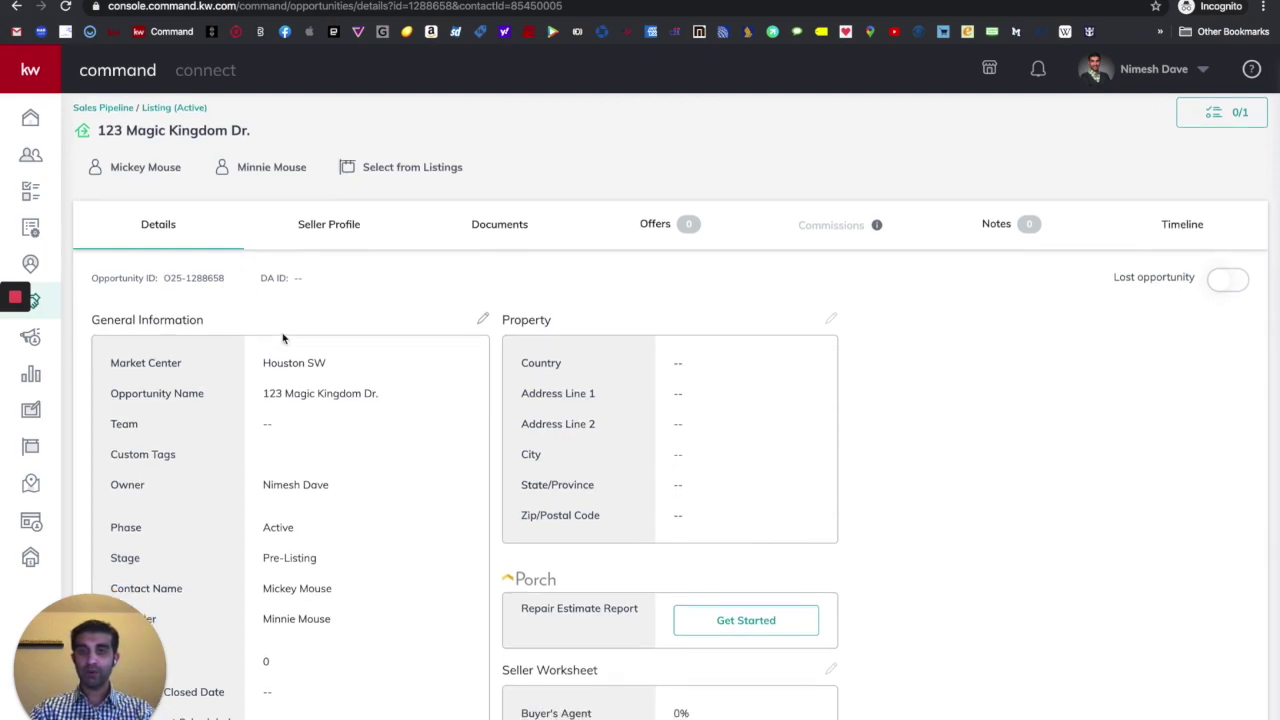
scroll(283, 338, "up", 1)
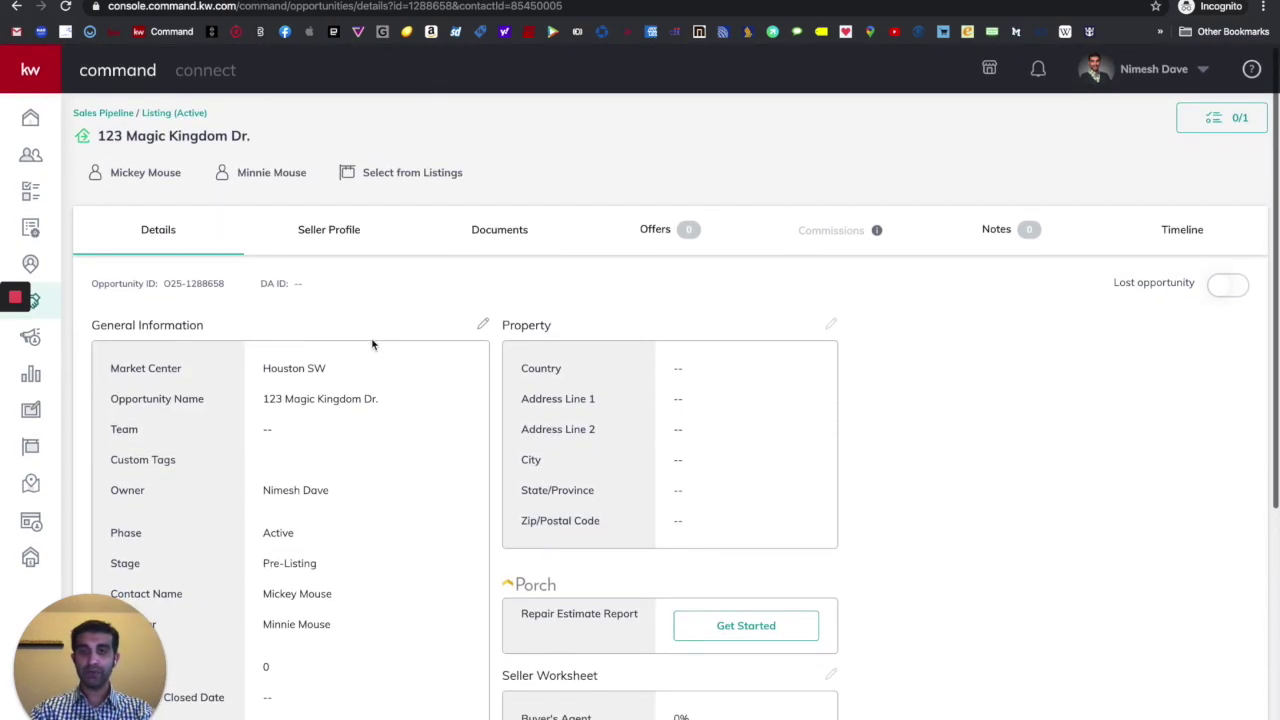
scroll(372, 343, "down", 5)
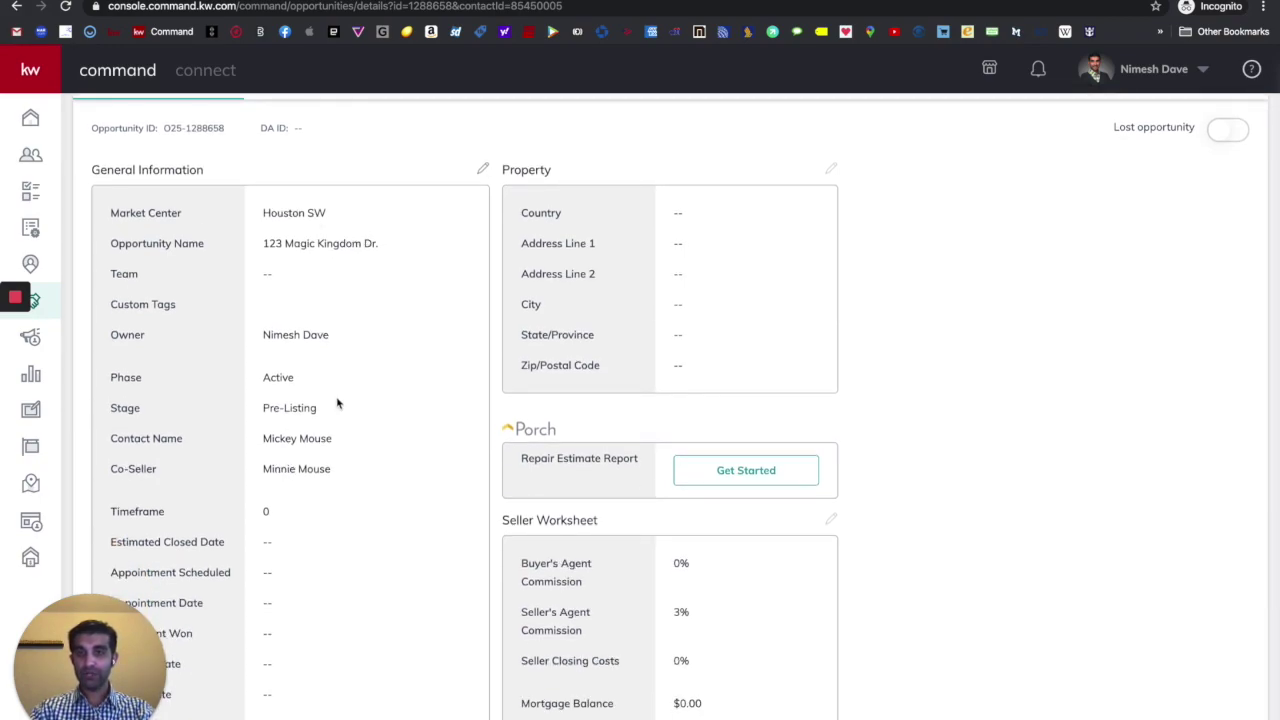
scroll(337, 400, "down", 5)
scroll(337, 400, "up", 6)
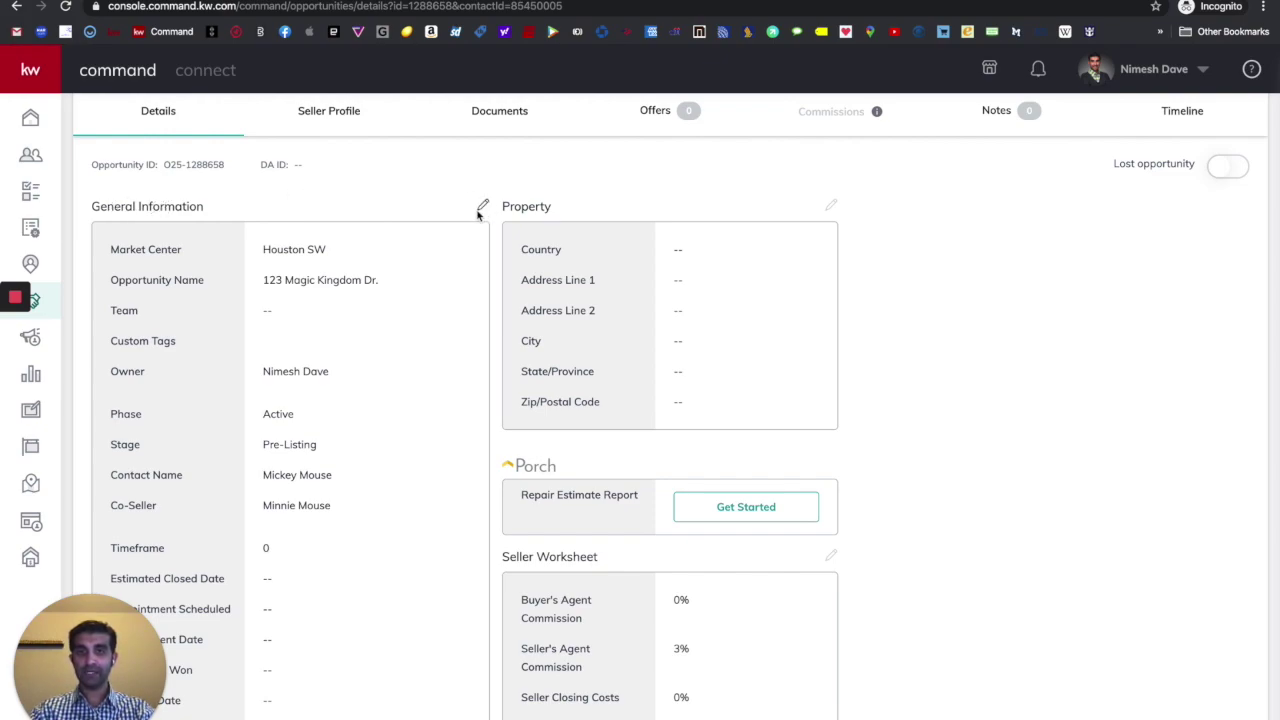
- Save General Information with a 6-month time frame, appointment scheduled 04/04/20, and appointment and agreement won 04/05/20
left_click(482, 207)
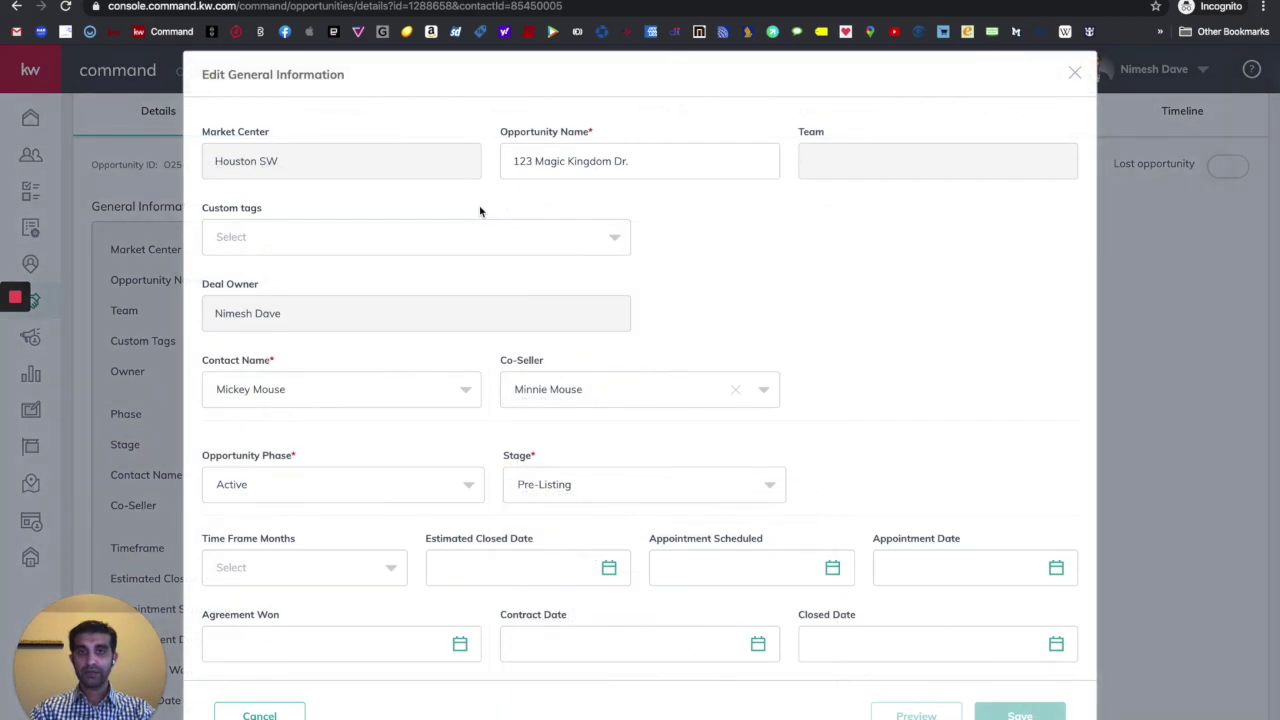
scroll(480, 211, "down", 2)
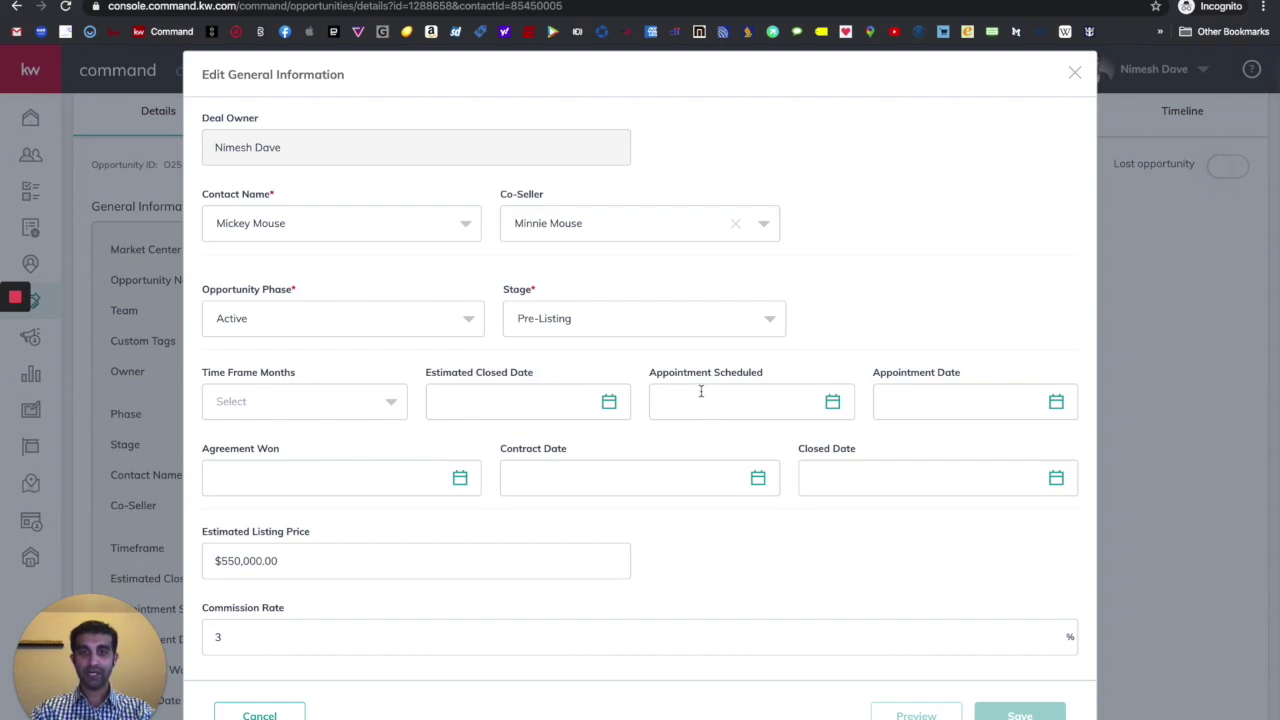
left_click(332, 414)
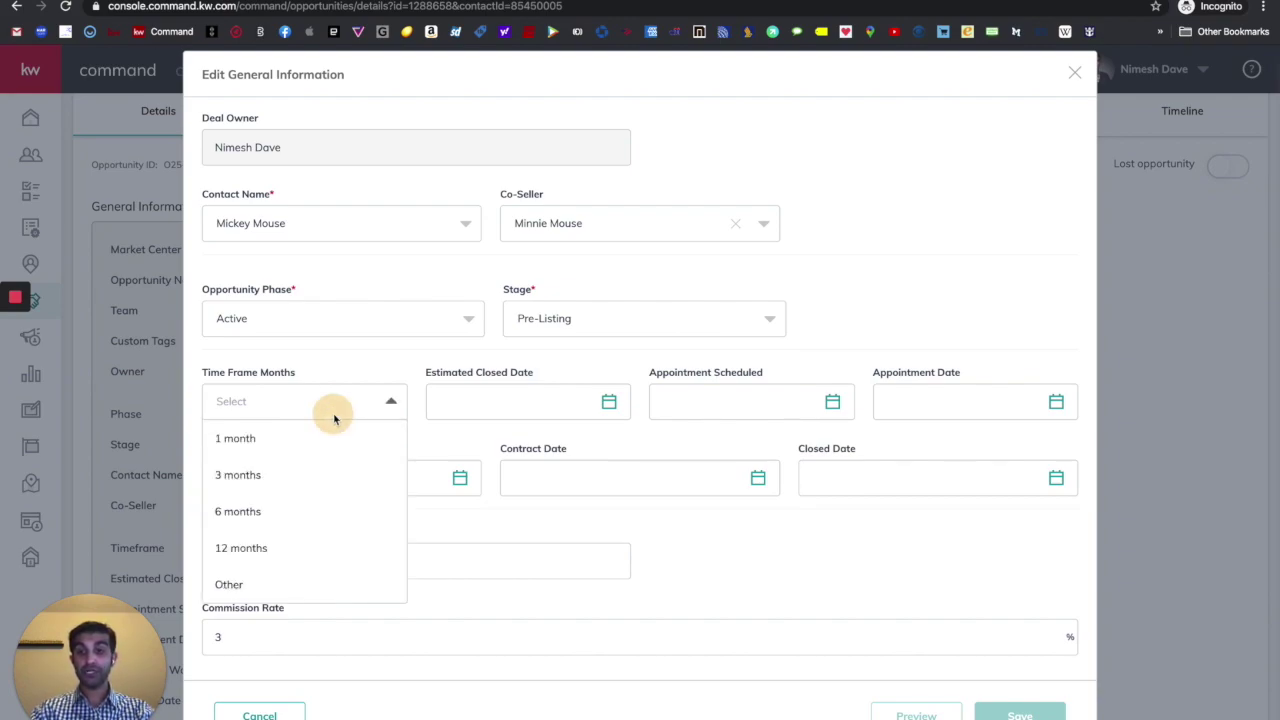
left_click(256, 520)
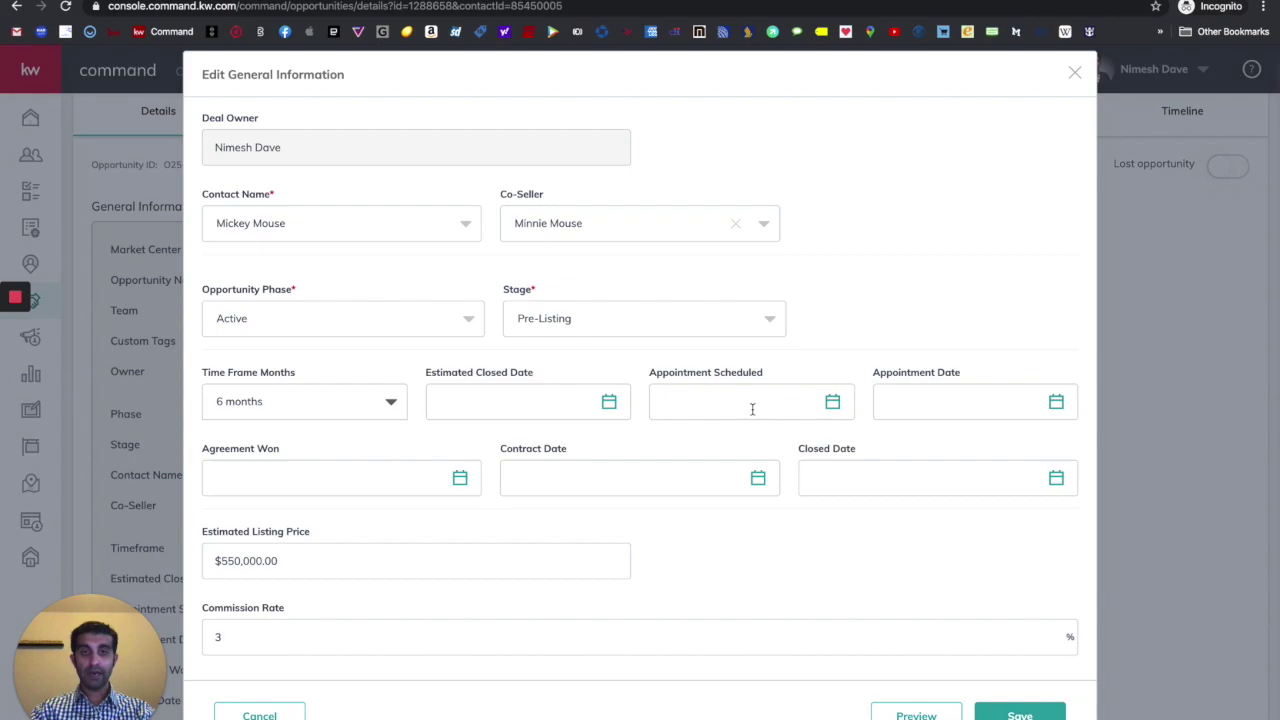
left_click(832, 401)
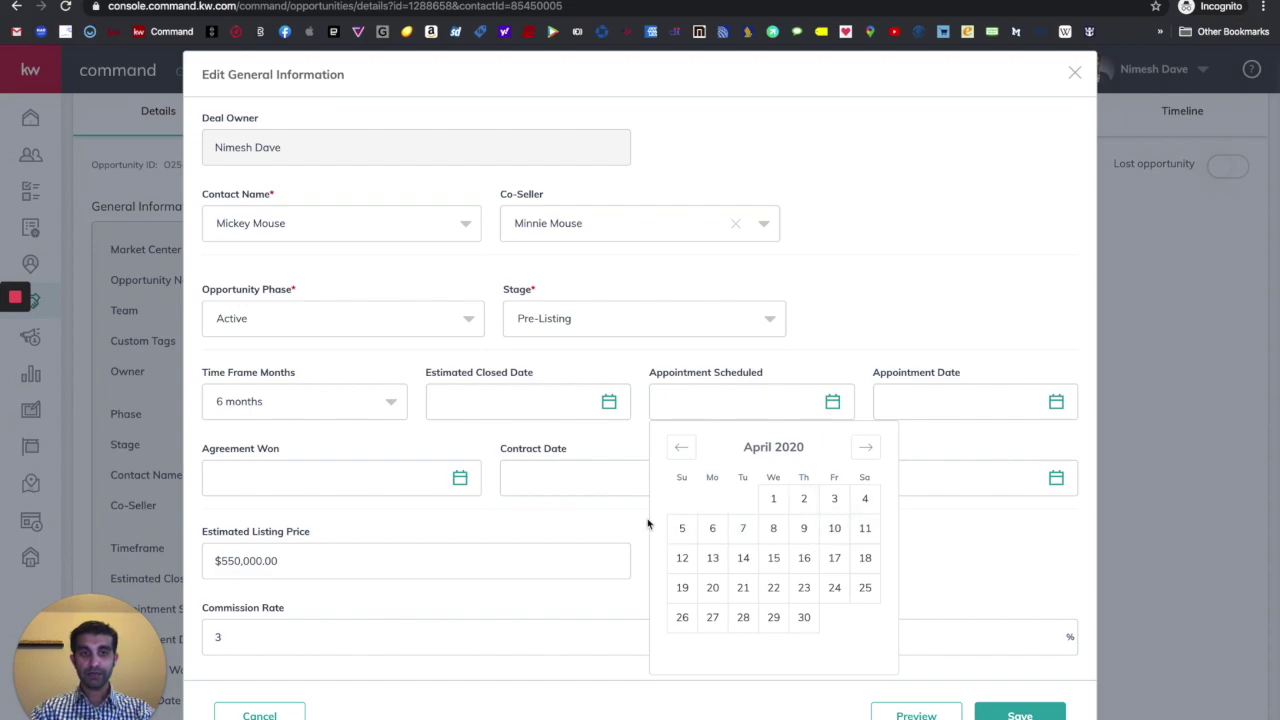
left_click(864, 498)
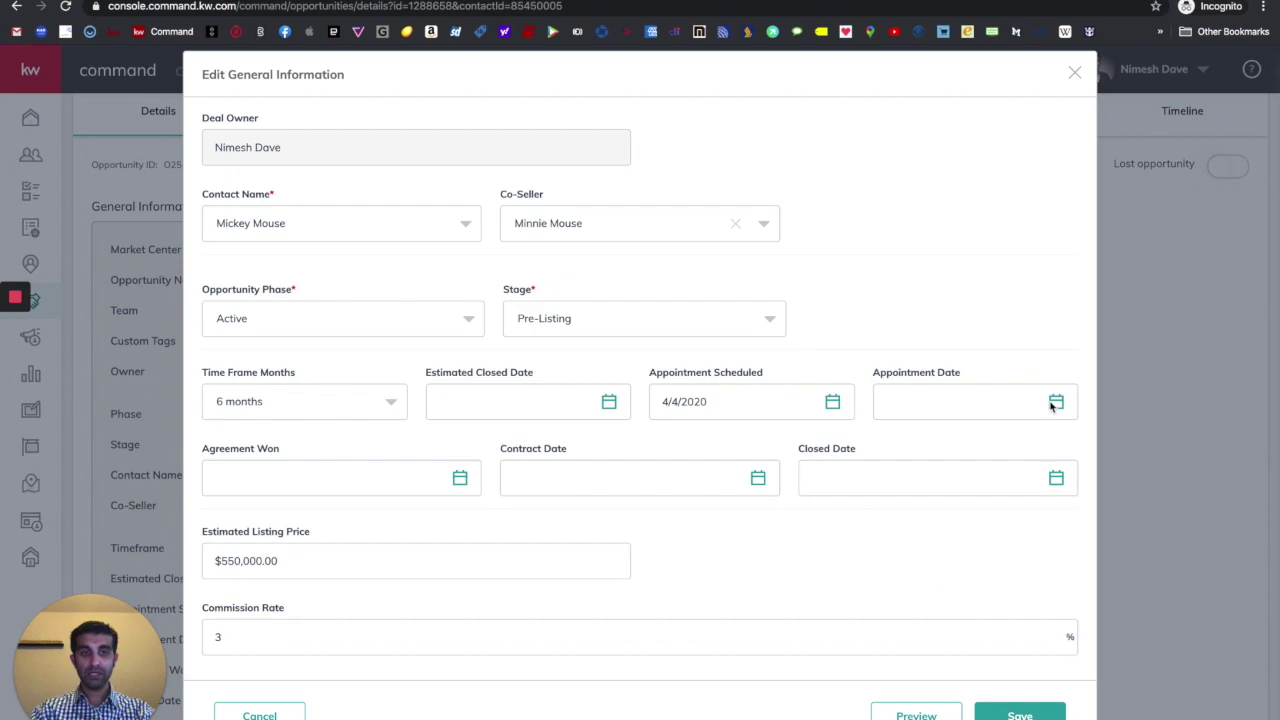
left_click(1057, 402)
left_click(905, 527)
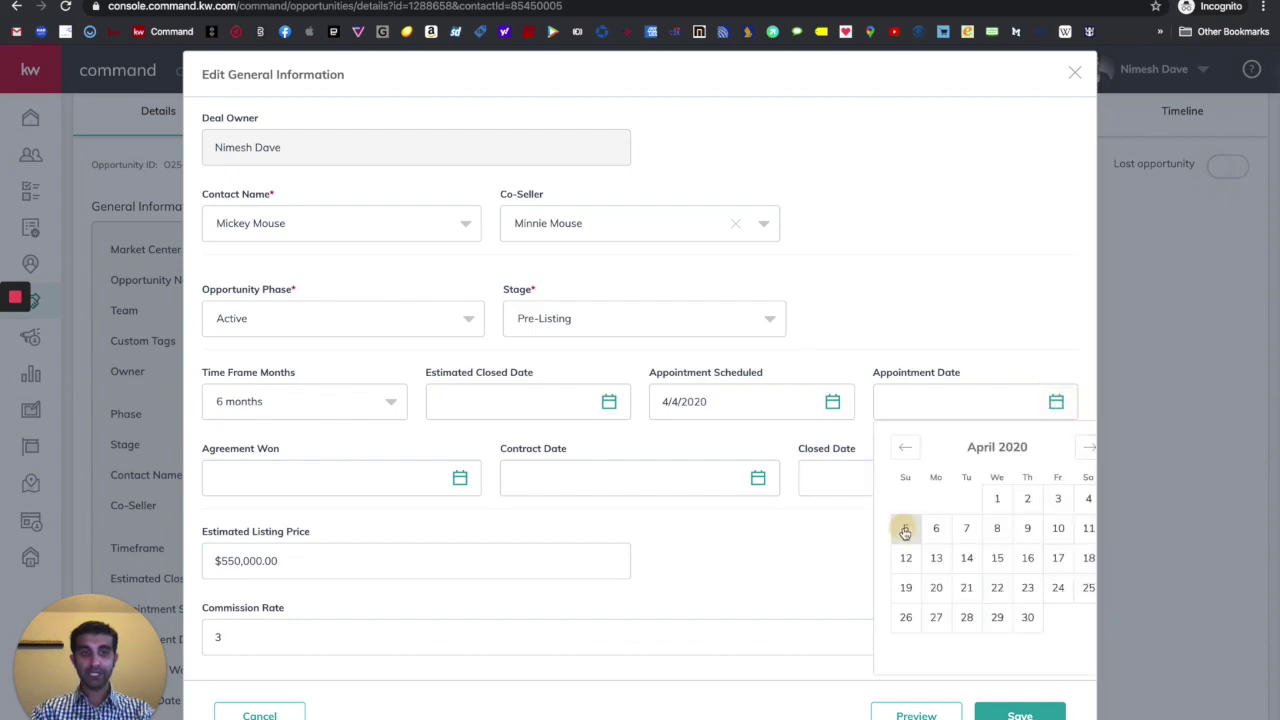
left_click(460, 478)
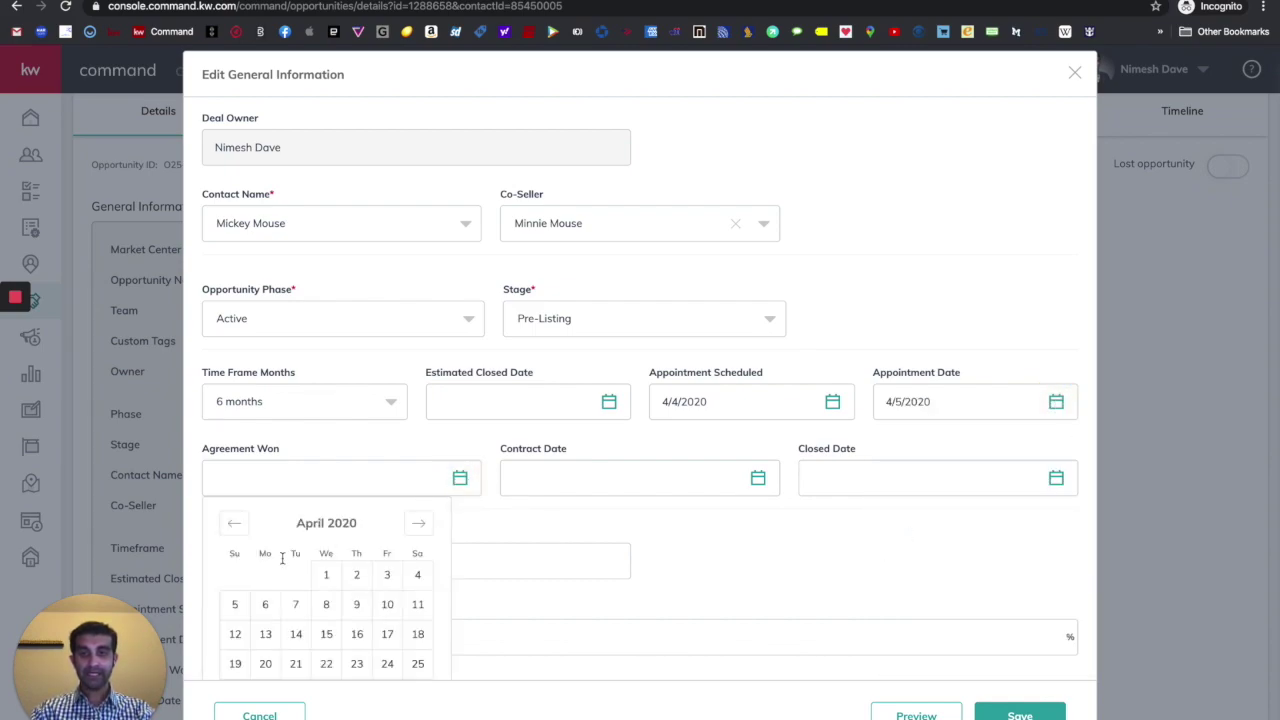
left_click(236, 608)
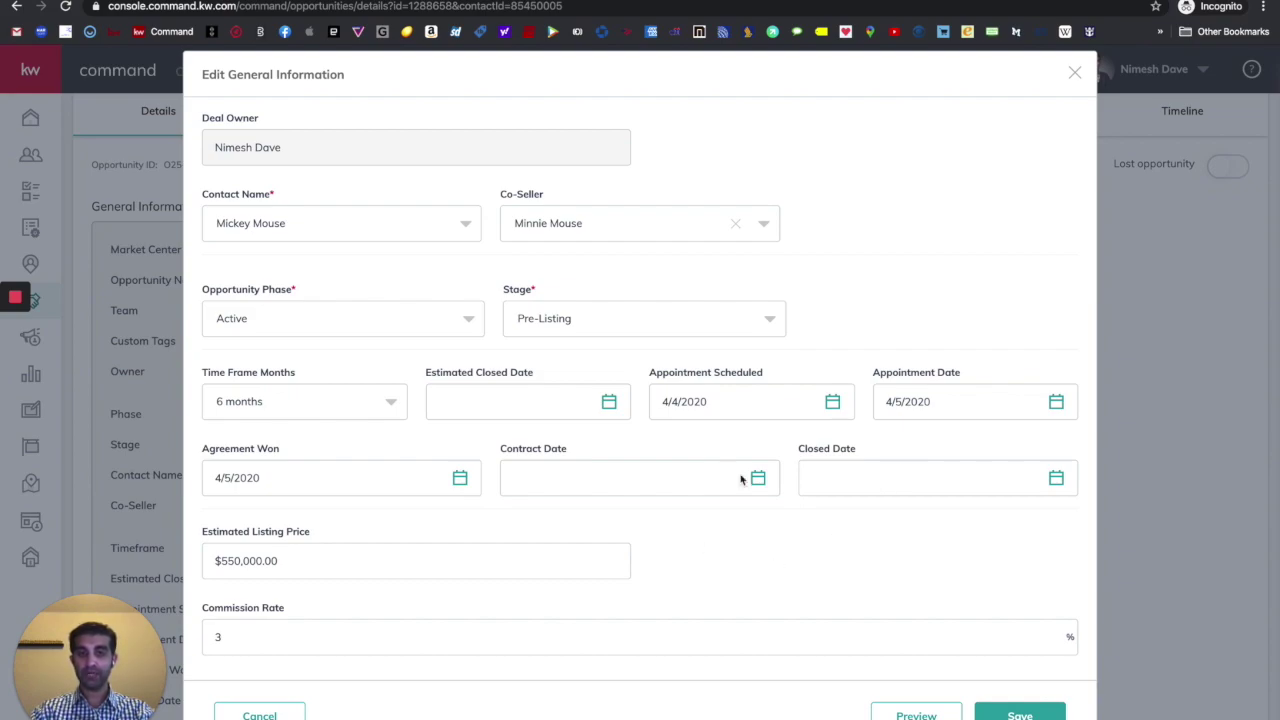
scroll(675, 562, "down", 1)
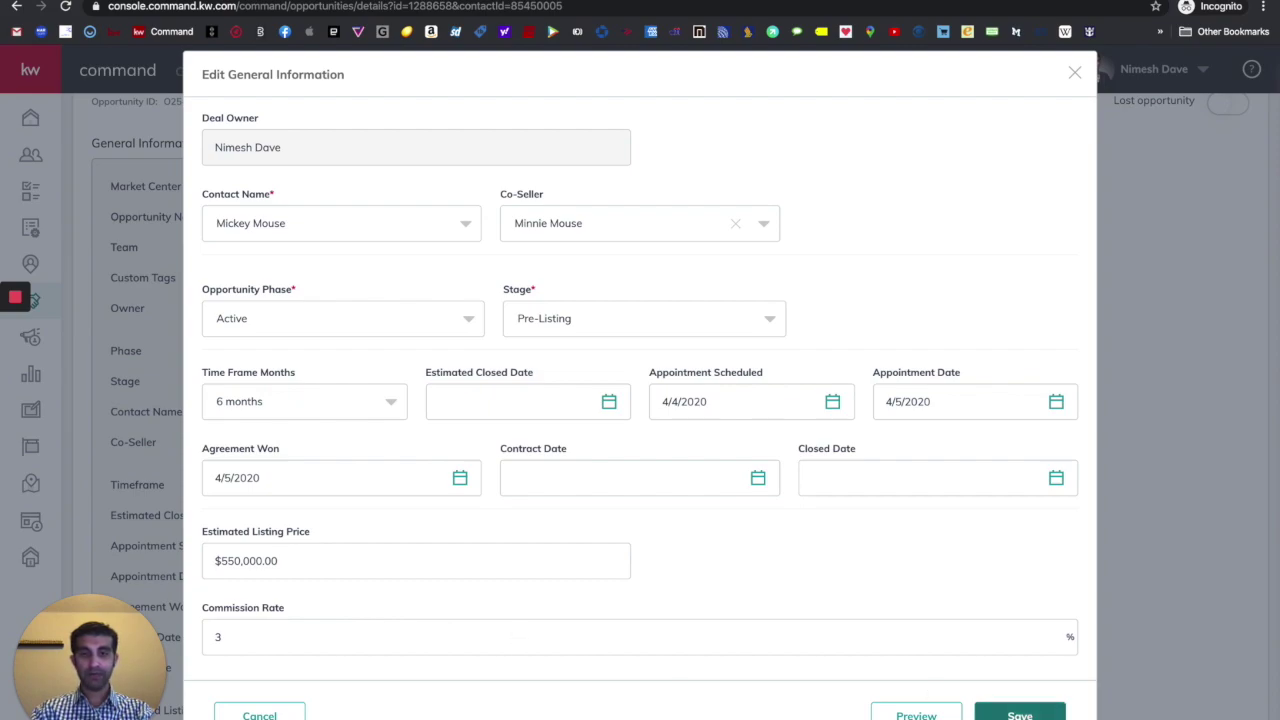
left_click(1020, 714)
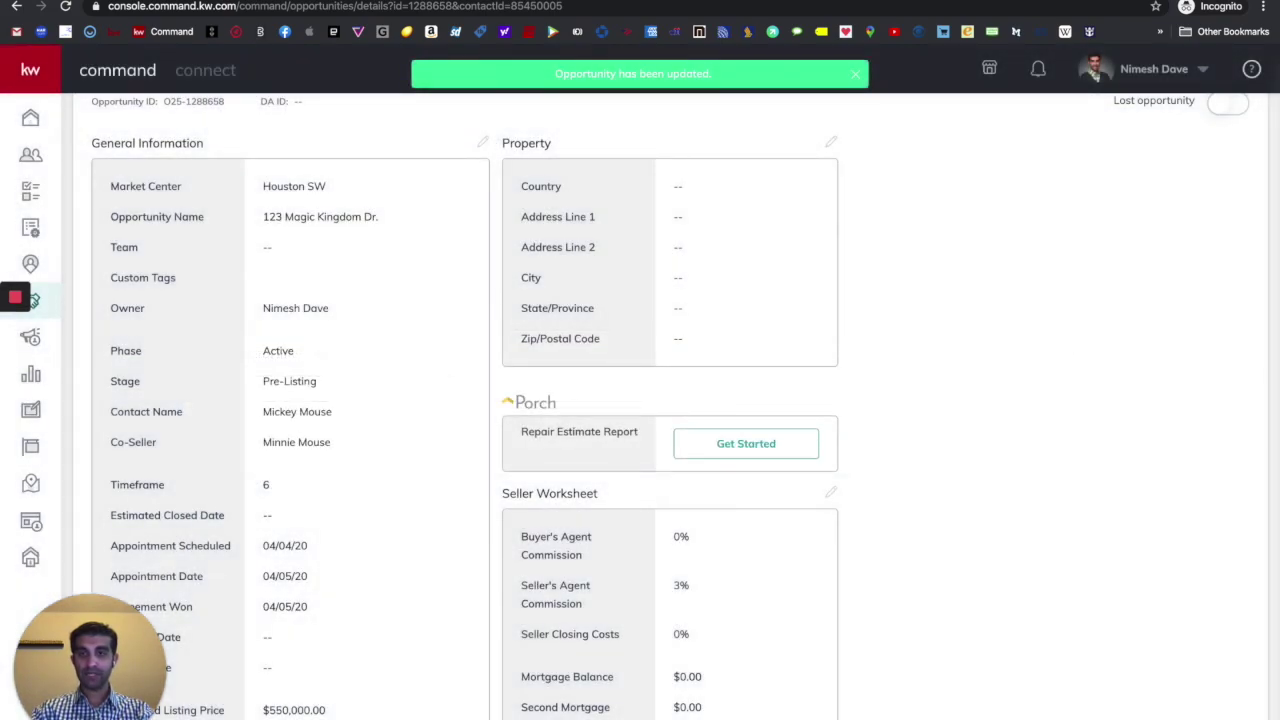
- Set the property address to 123 Magic Kingdom Drive, Orlando, and save it
scroll(362, 440, "down", 4)
scroll(362, 440, "up", 5)
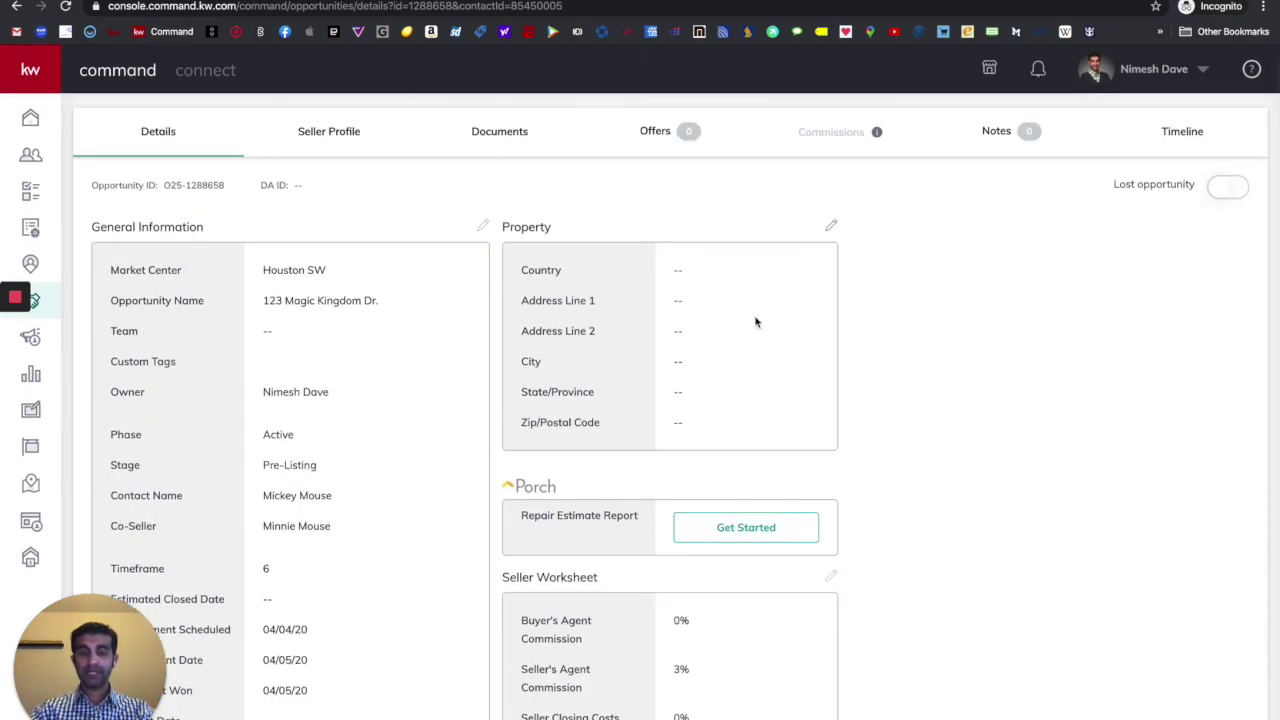
left_click(831, 225)
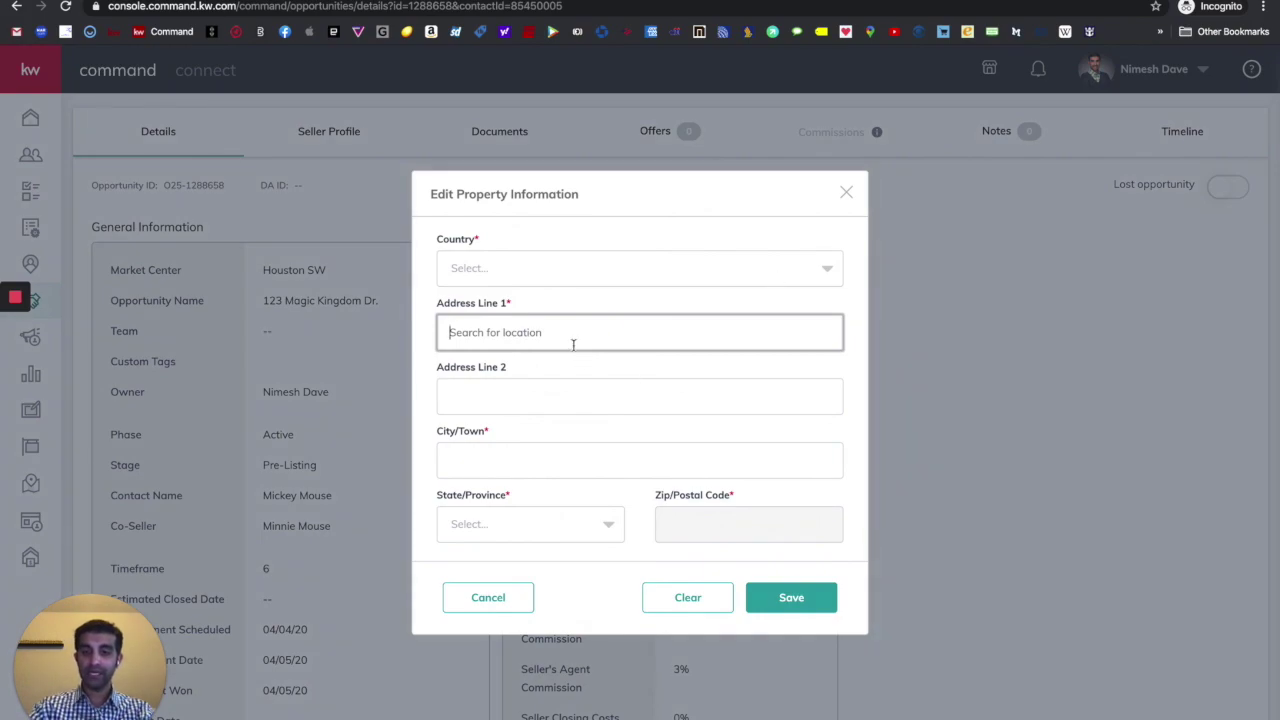
type("123")
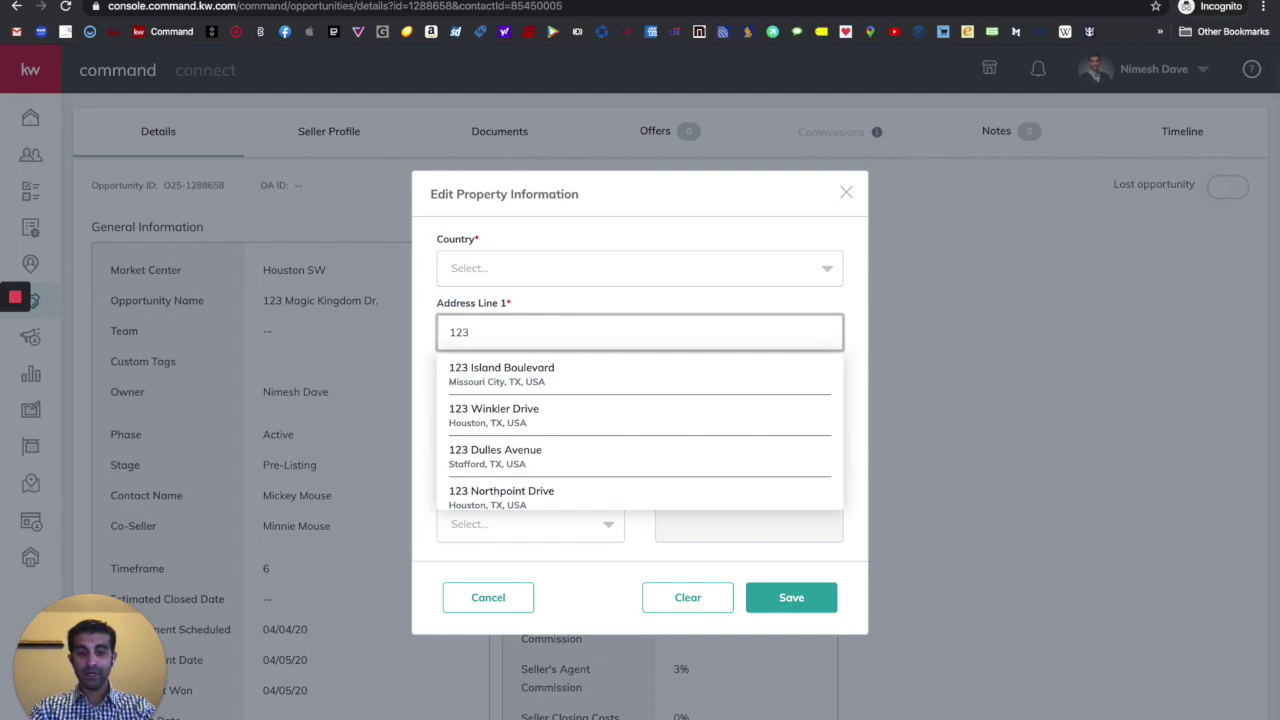
type(" Magic D")
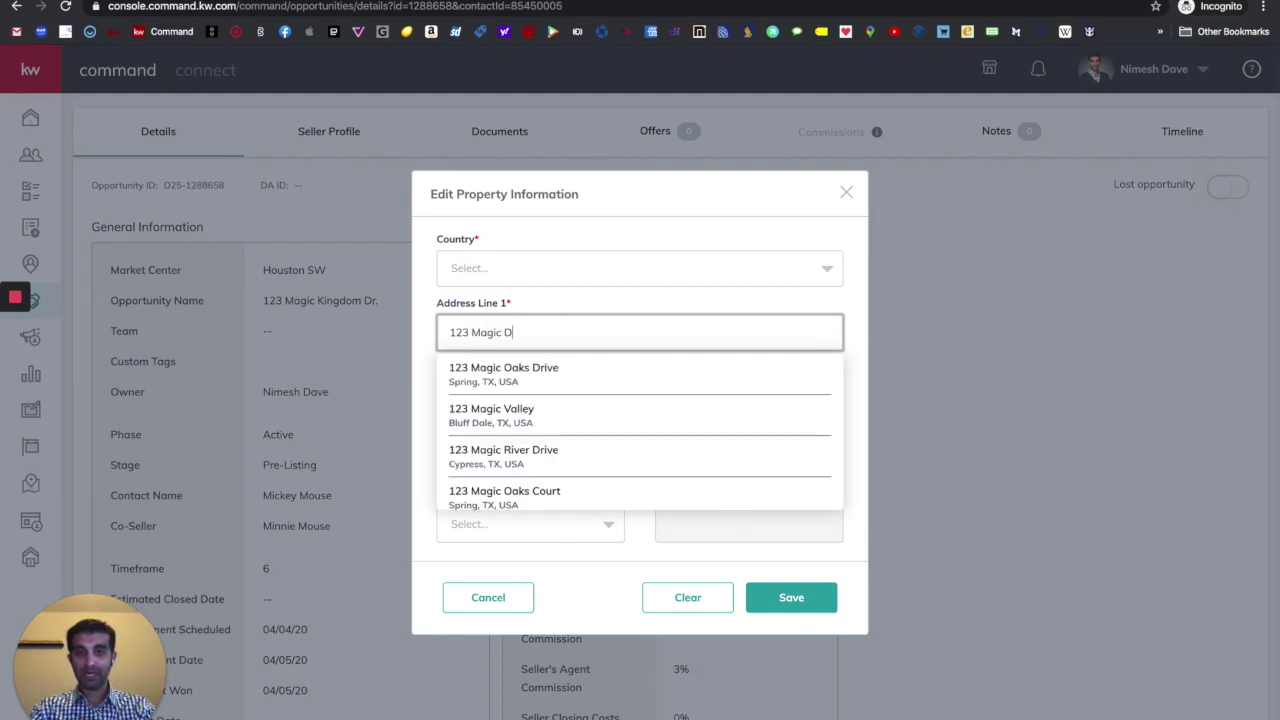
key("BackSpace")
type("K")
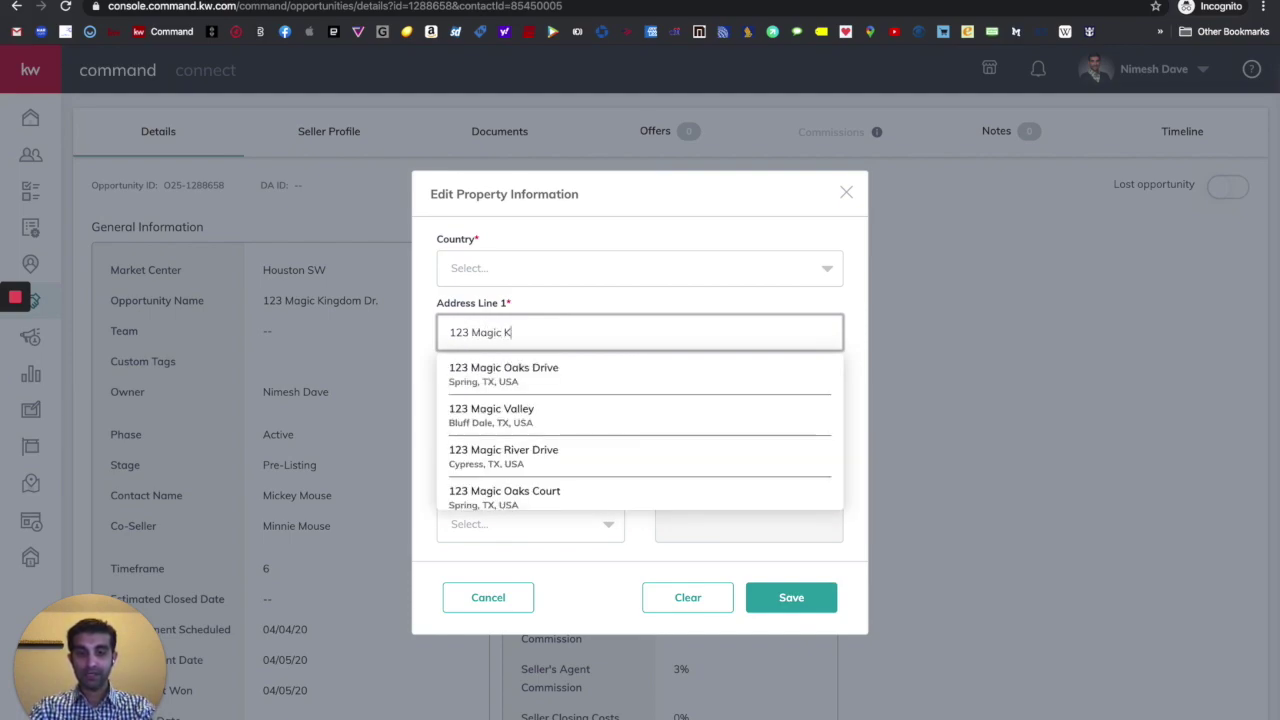
type("ingdo")
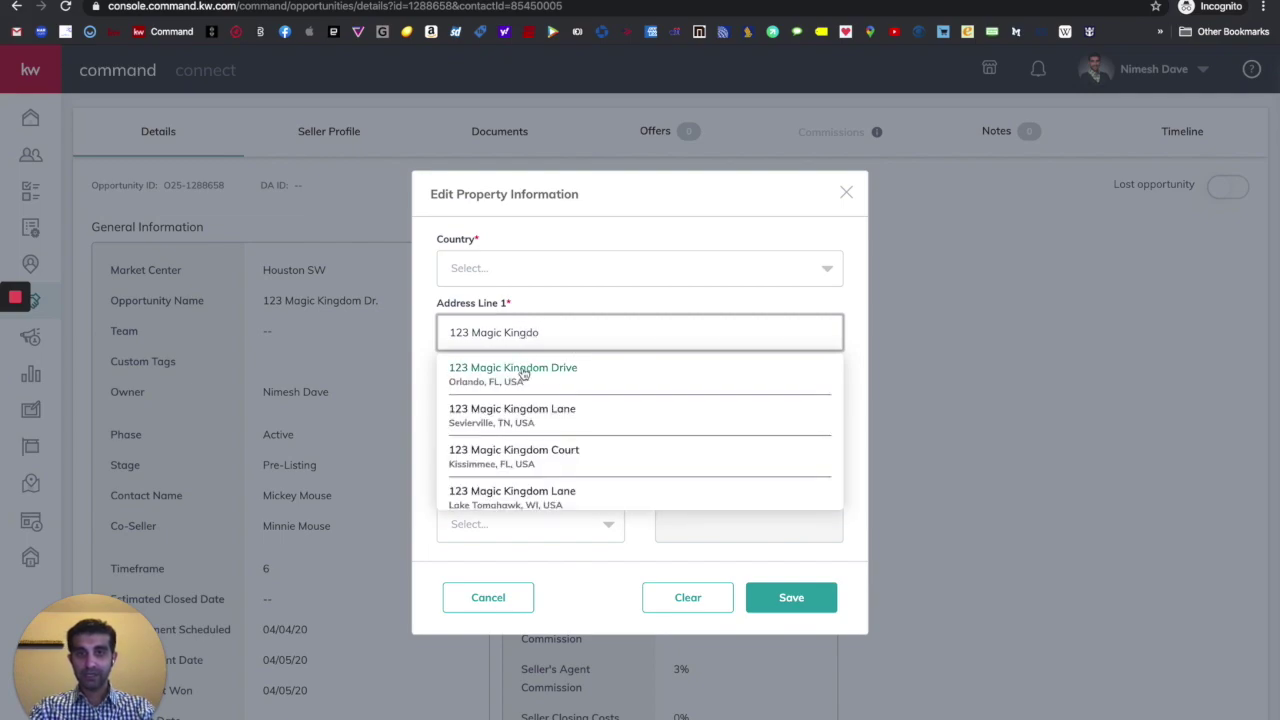
left_click(522, 369)
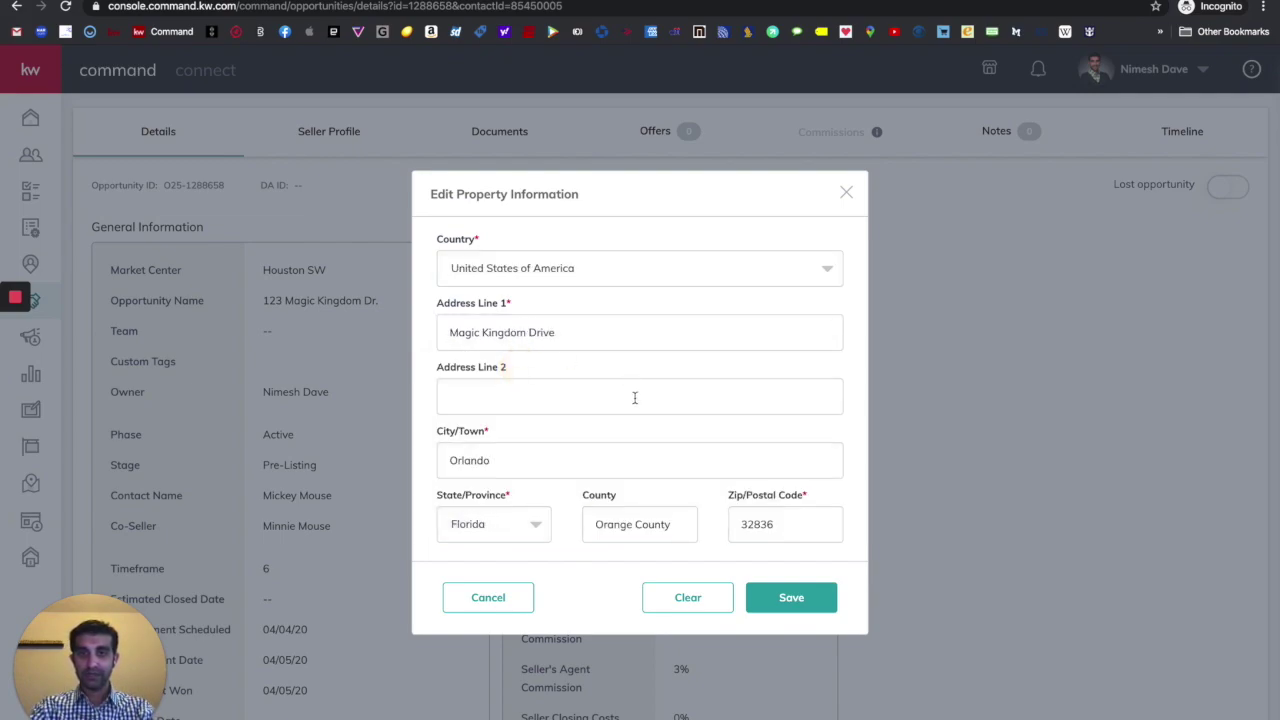
left_click(788, 600)
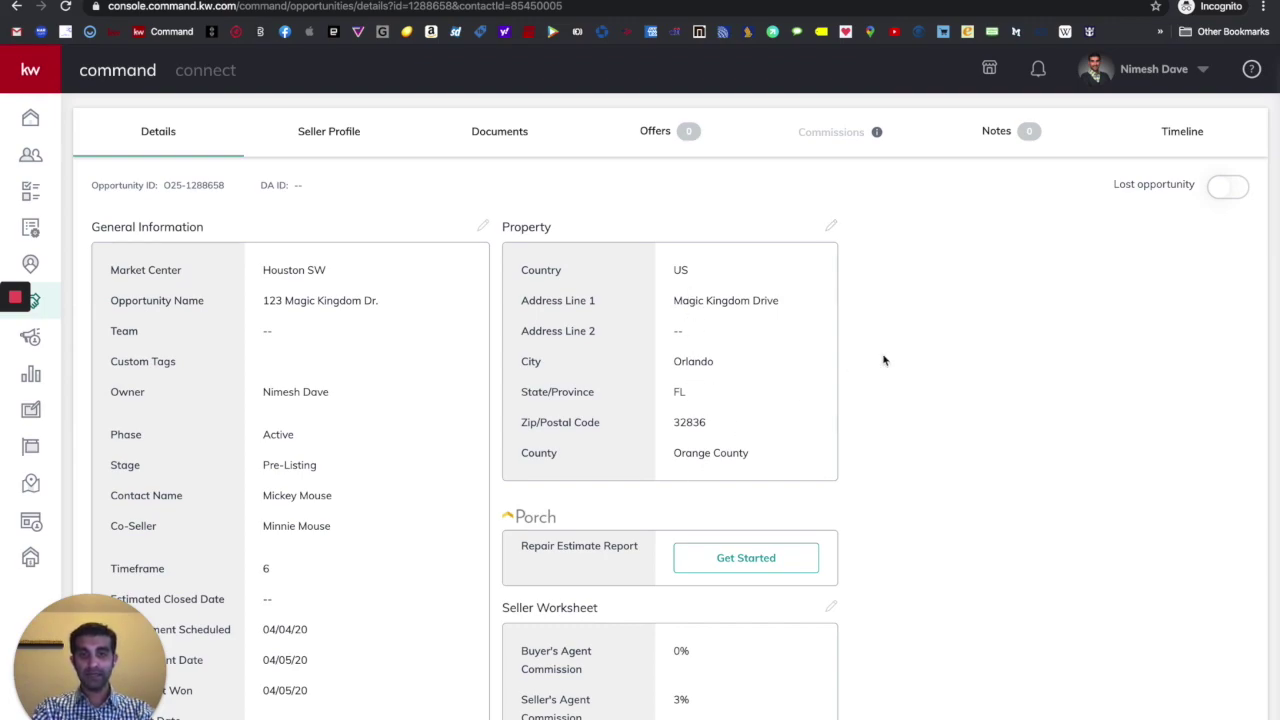
- Set the Seller Worksheet's Buyer's Agent Commission to 3% and save it
scroll(884, 360, "down", 4)
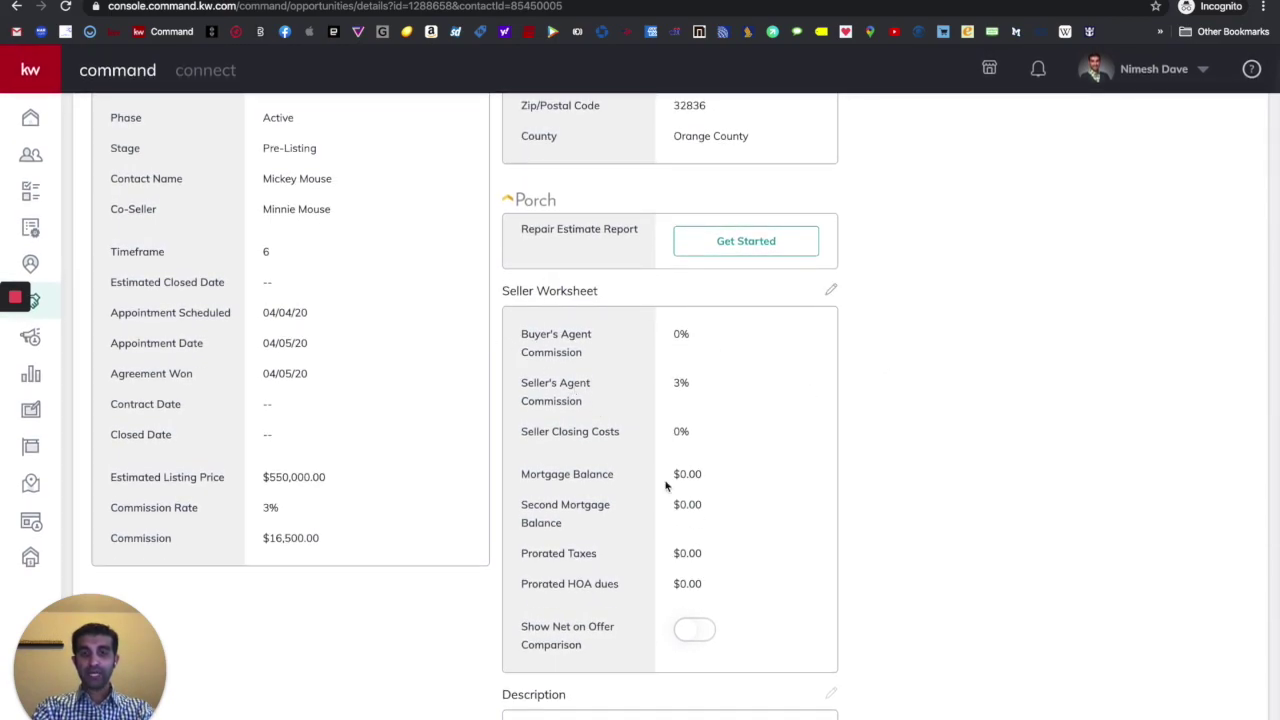
left_click(831, 290)
left_click(320, 296)
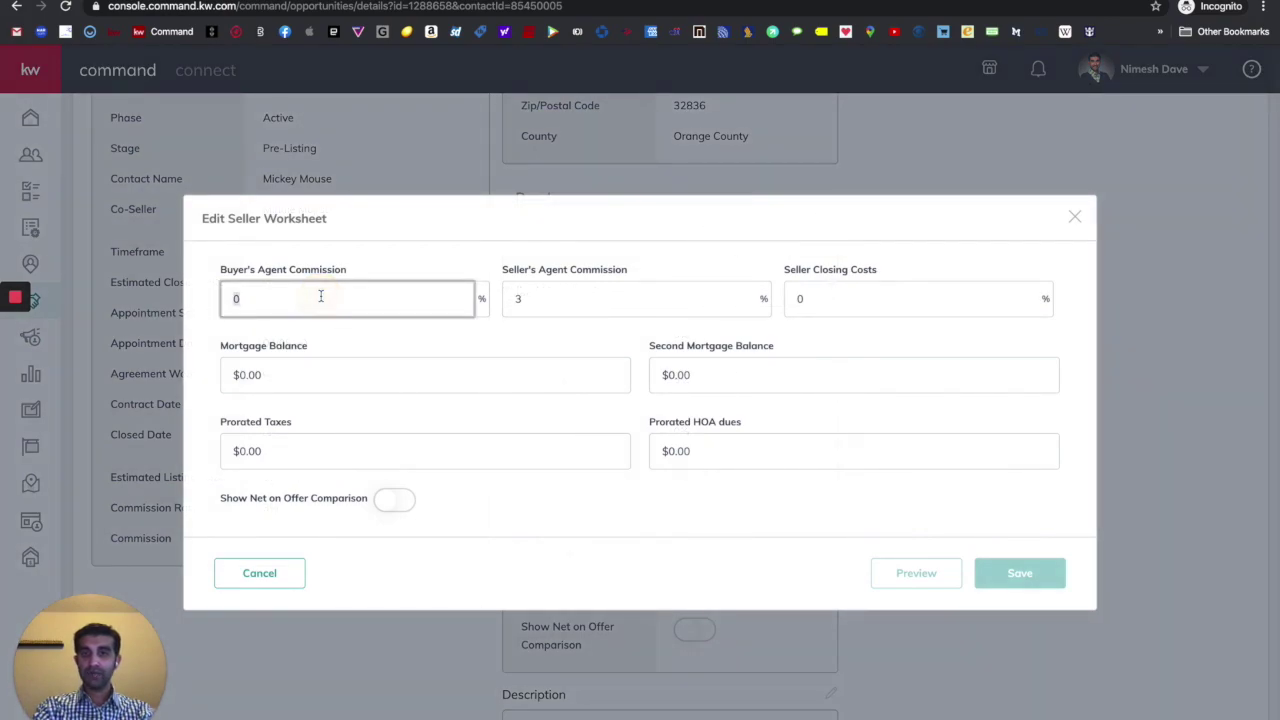
type("3")
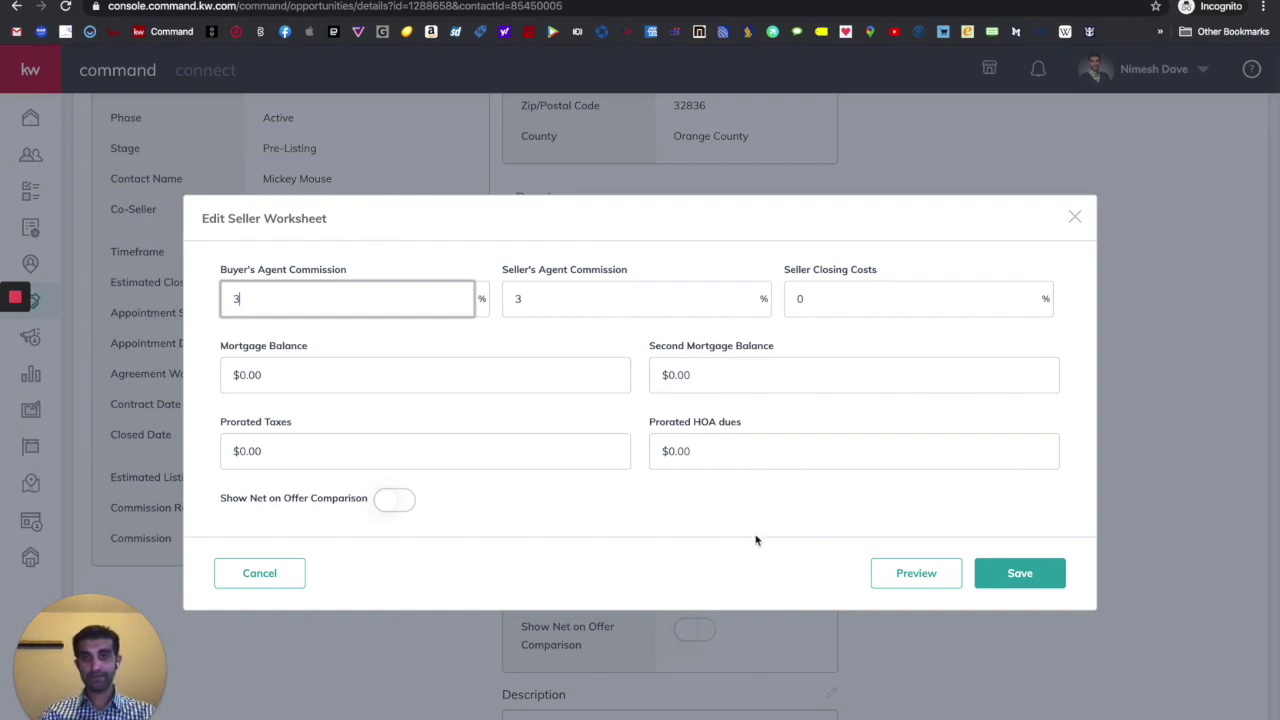
left_click(1016, 573)
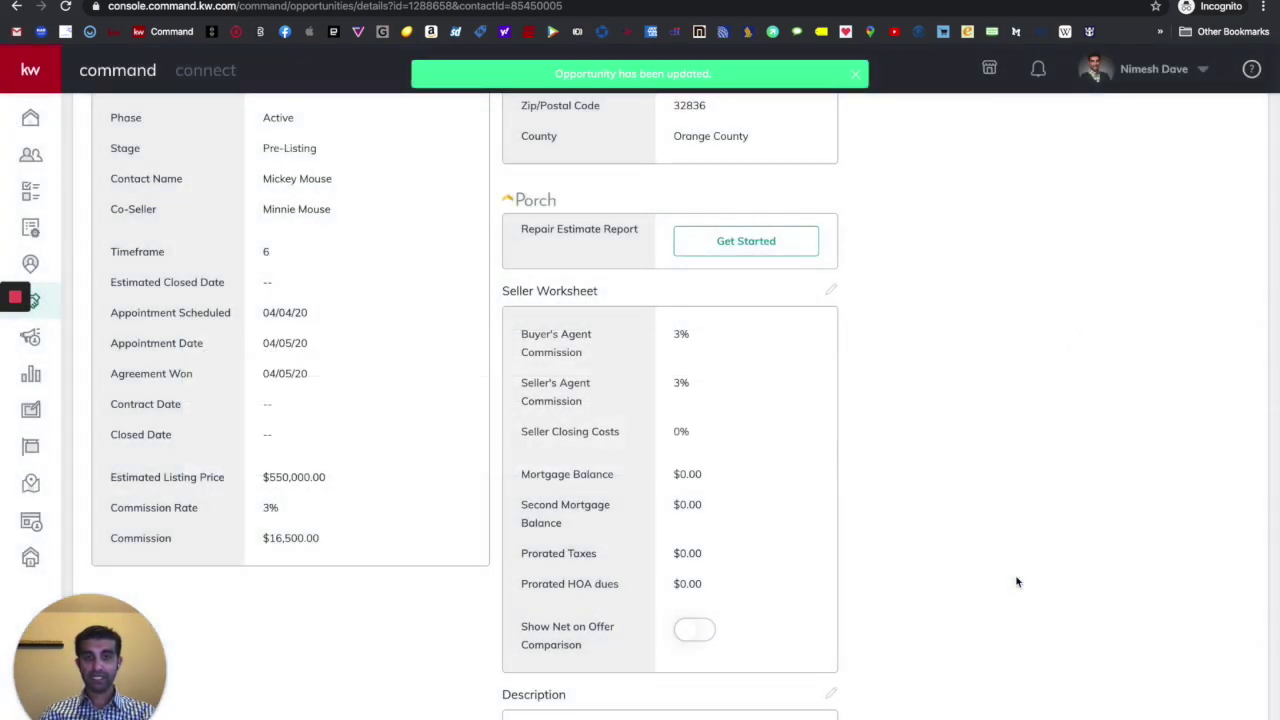
scroll(1016, 582, "up", 8)
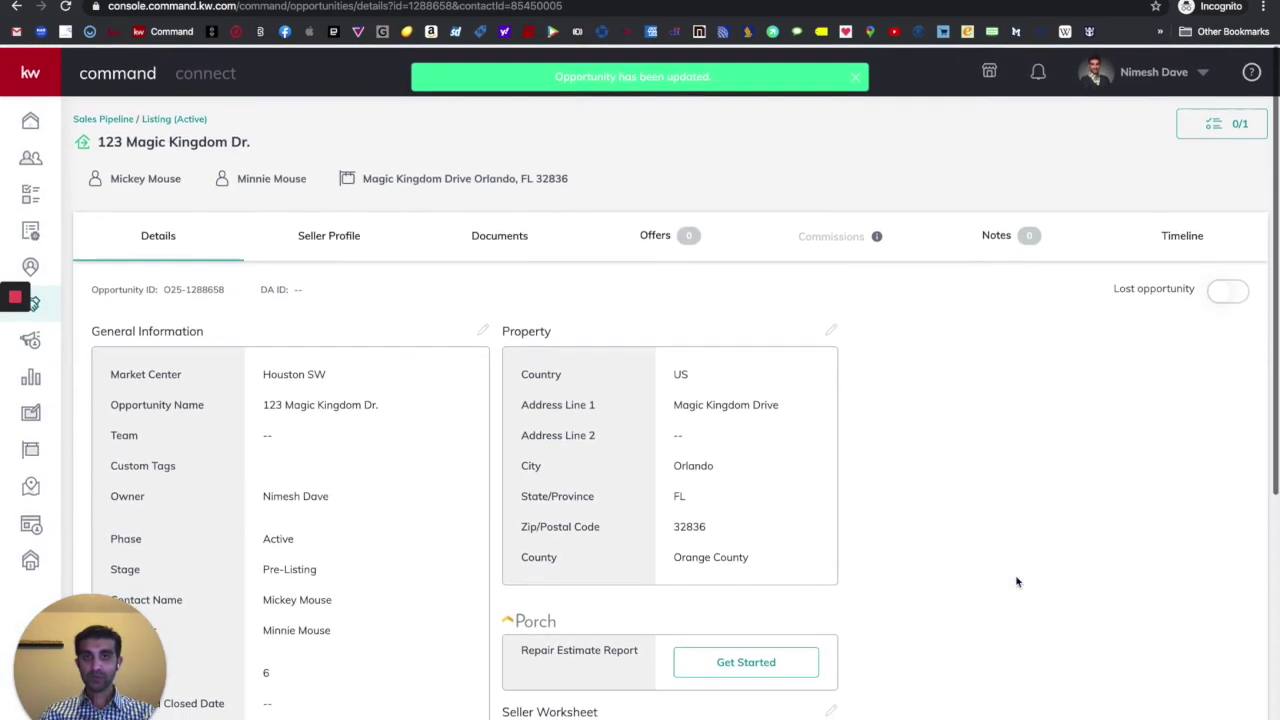
scroll(684, 562, "down", 5)
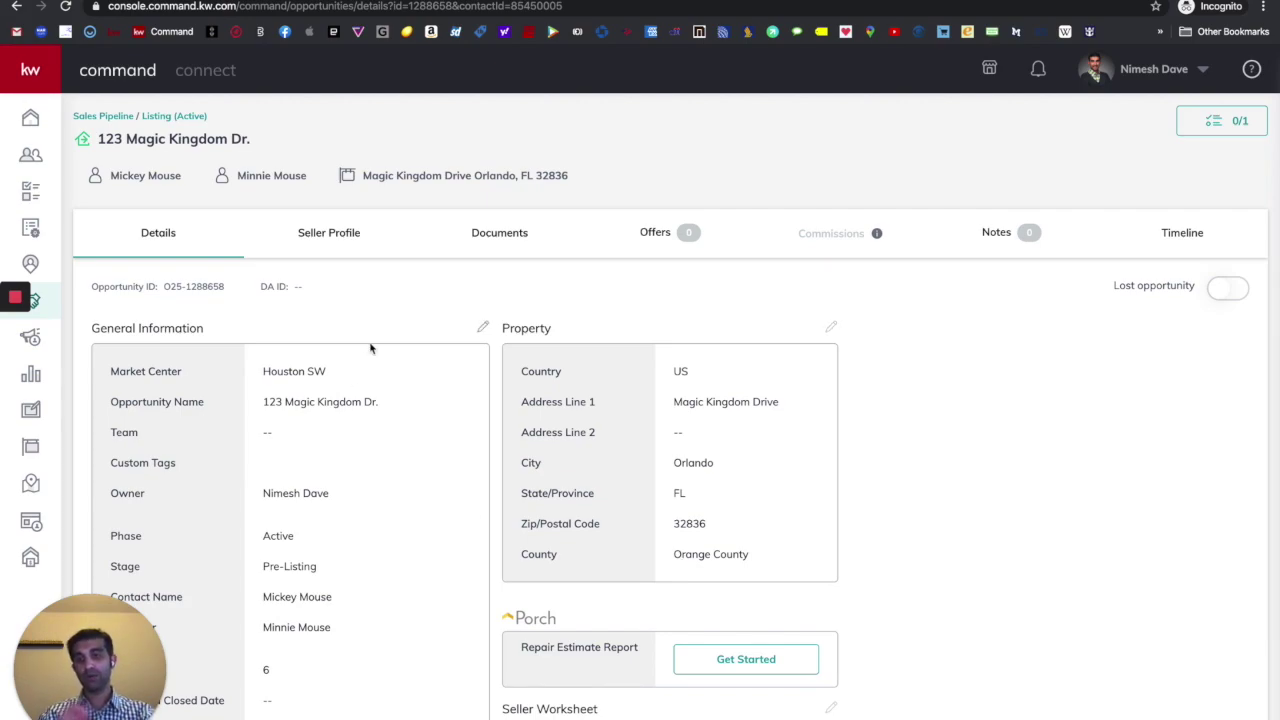
- View the Seller Profile showing both sellers unregistered and no guide assigned
left_click(326, 237)
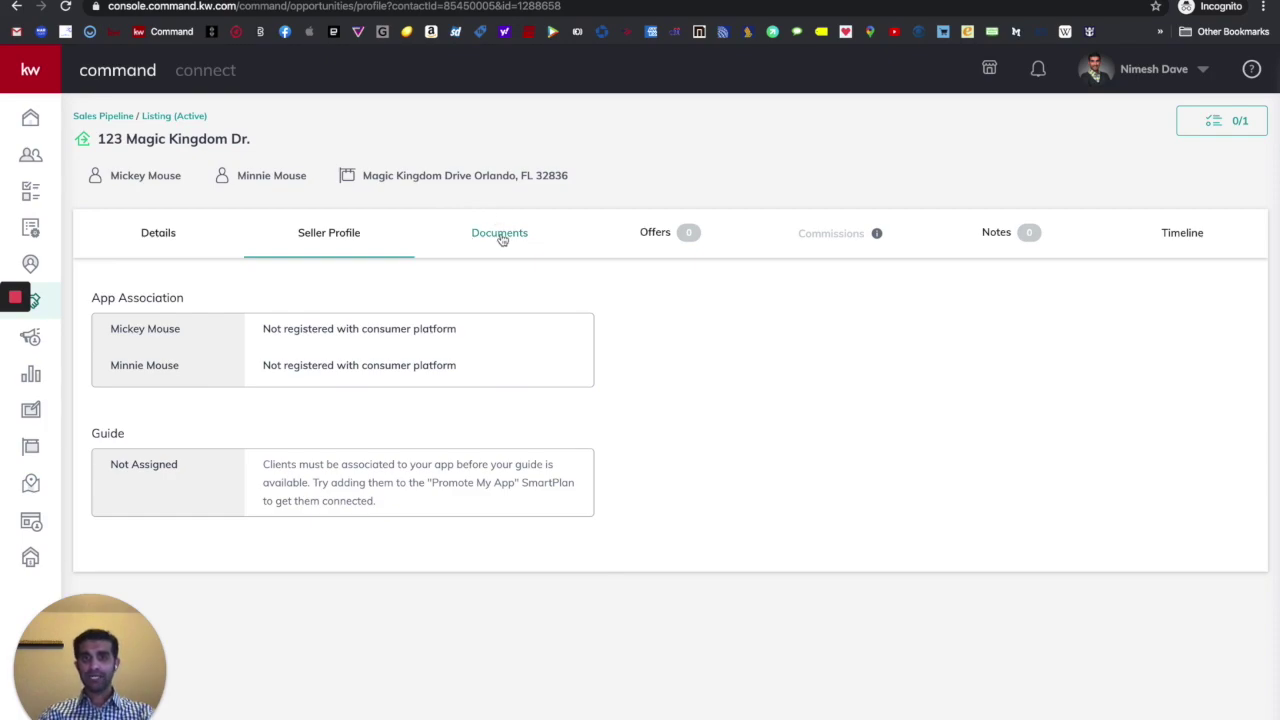
- Show the Documents tab and check the Residential checklist type, Listed at 0 of 19
left_click(500, 233)
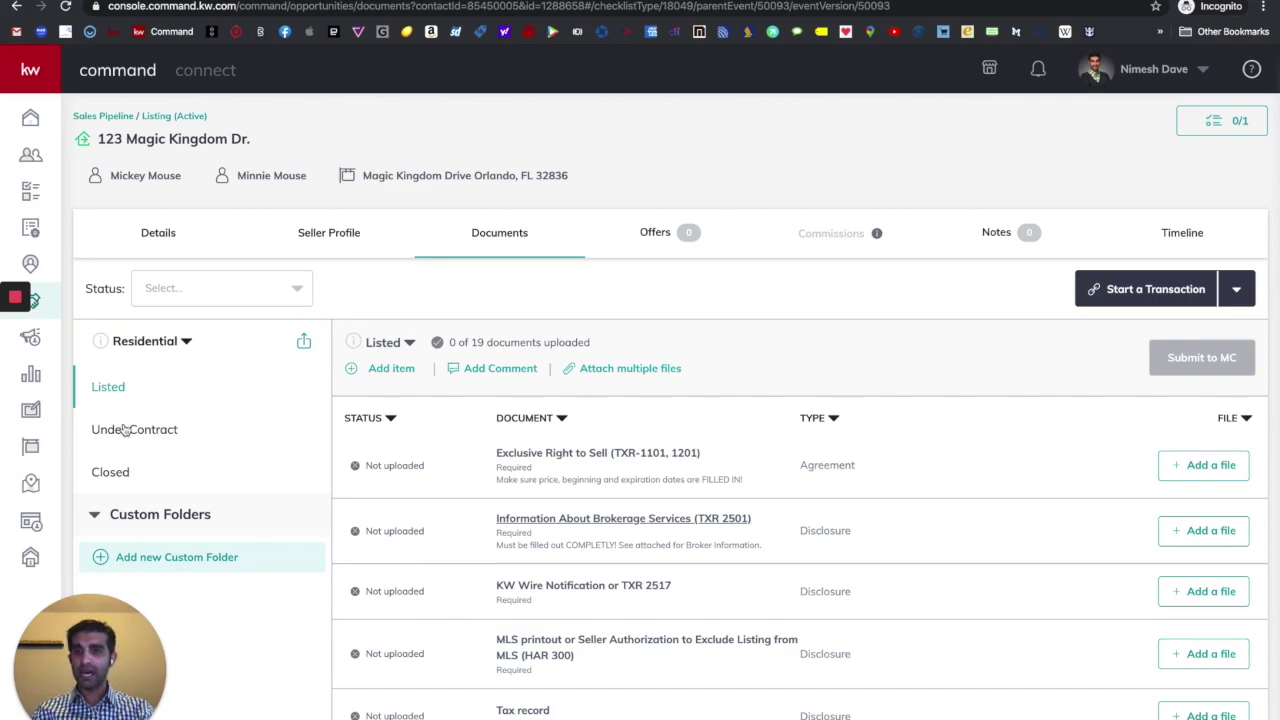
left_click(184, 345)
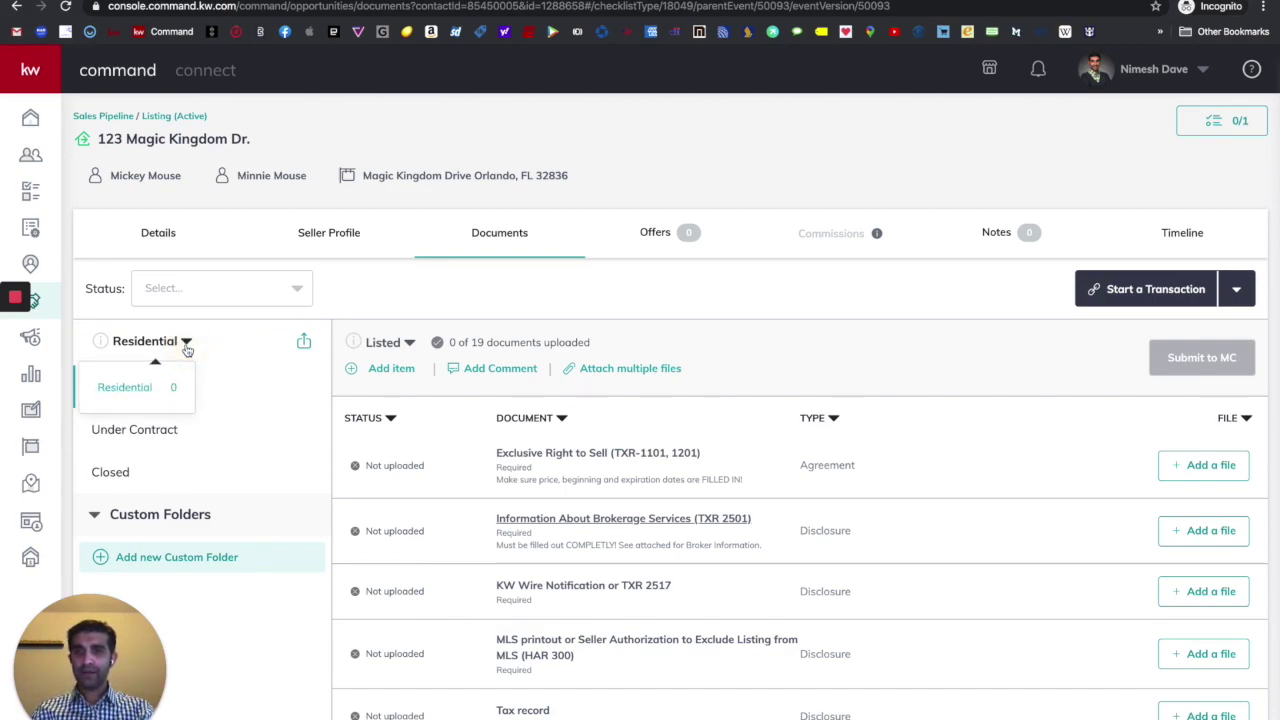
left_click(222, 356)
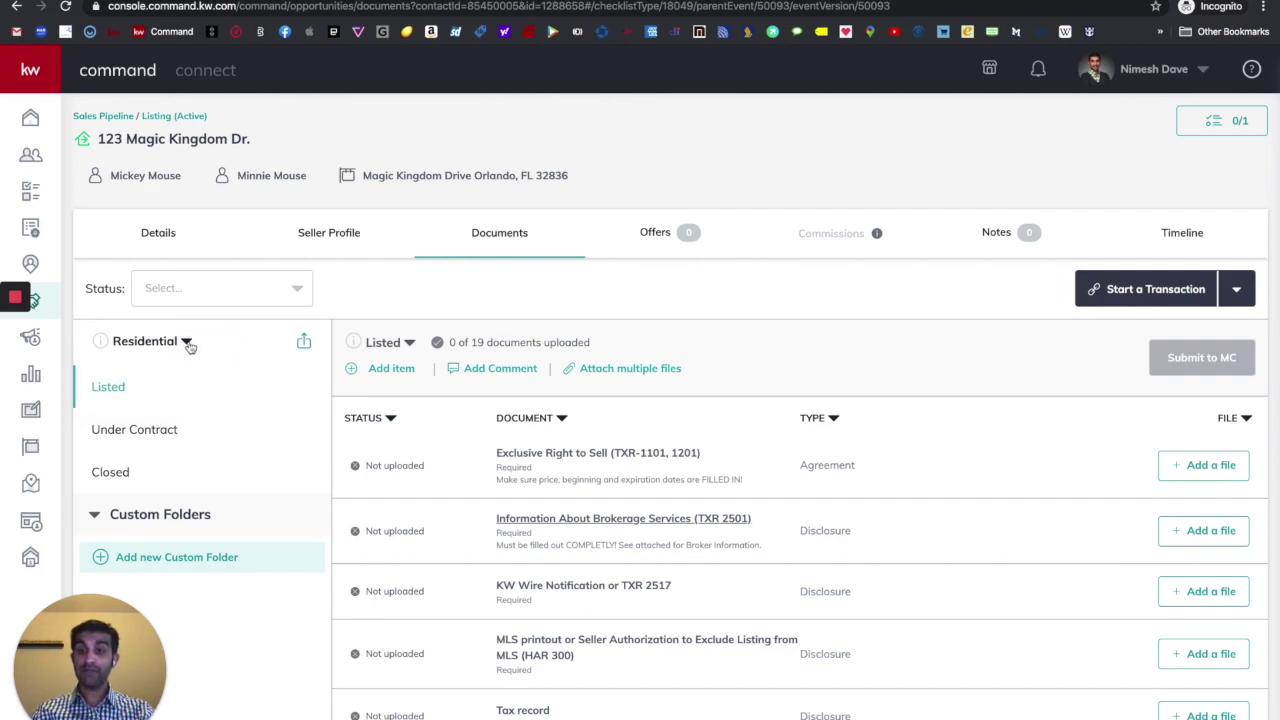
left_click(185, 343)
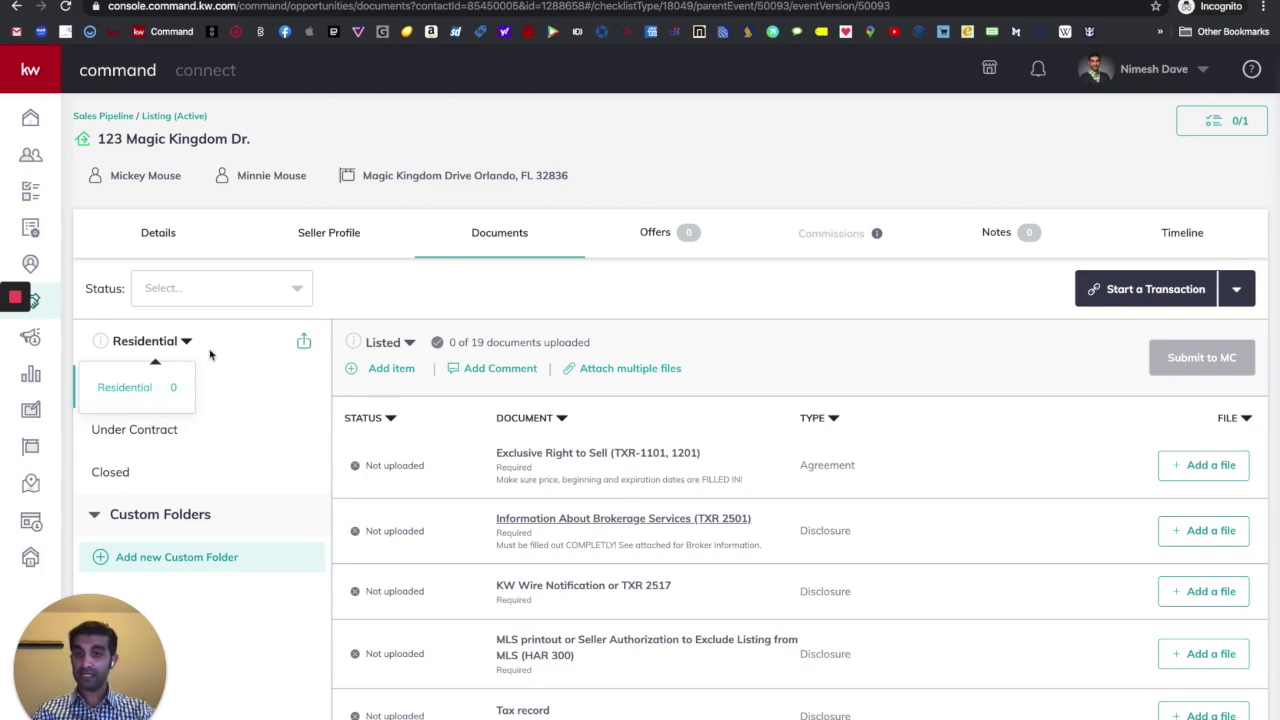
left_click(210, 354)
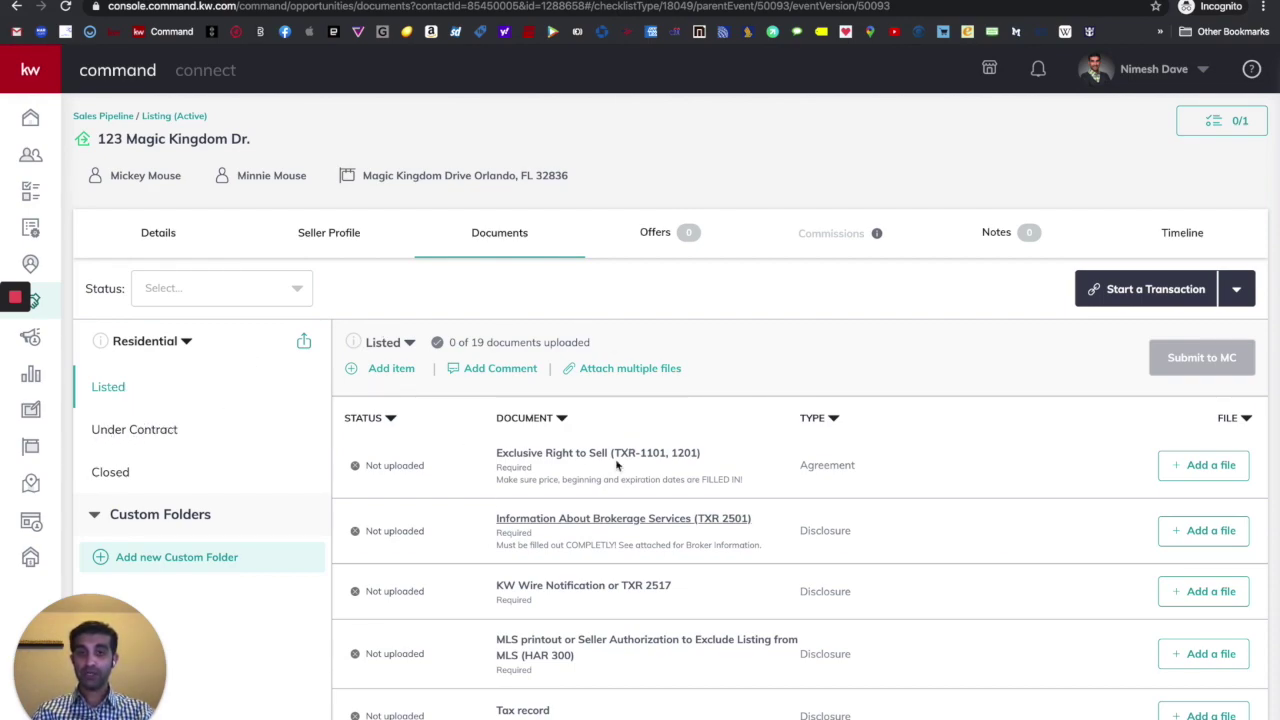
scroll(596, 460, "down", 5)
scroll(596, 462, "up", 4)
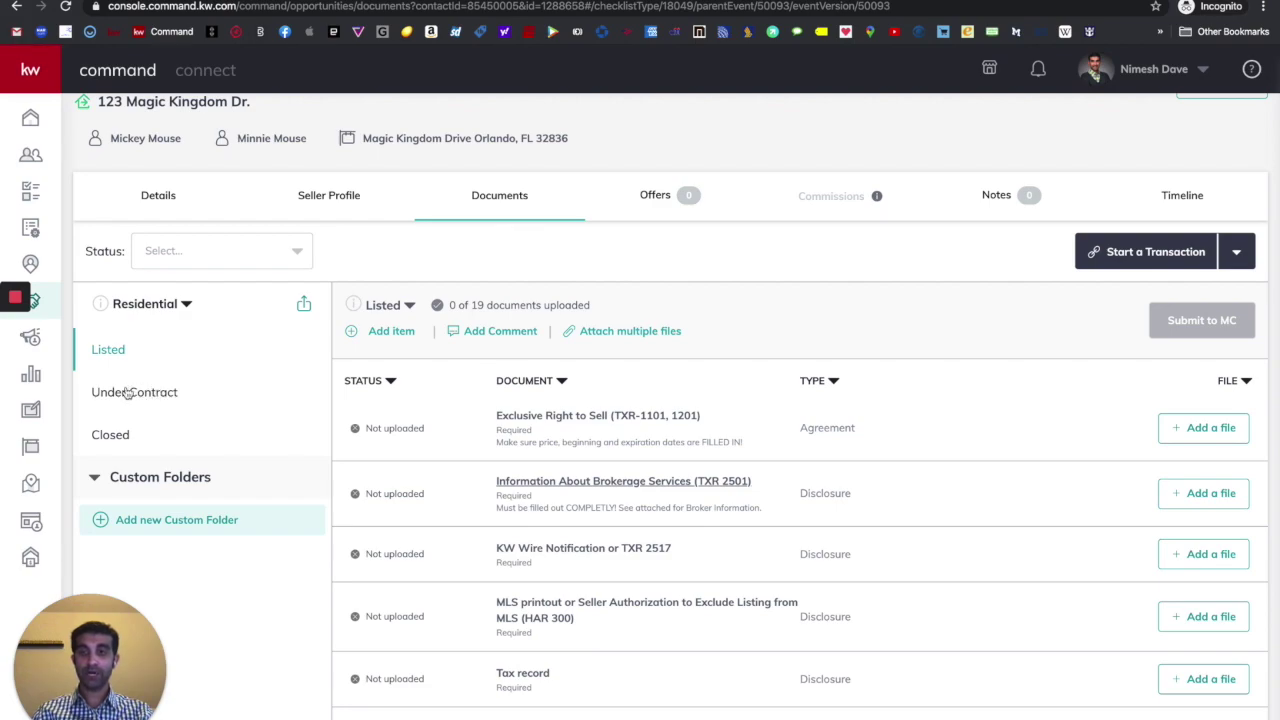
- Review the Under Contract checklist's 14 documents, then go back to the Listed folder
left_click(128, 392)
scroll(571, 396, "down", 5)
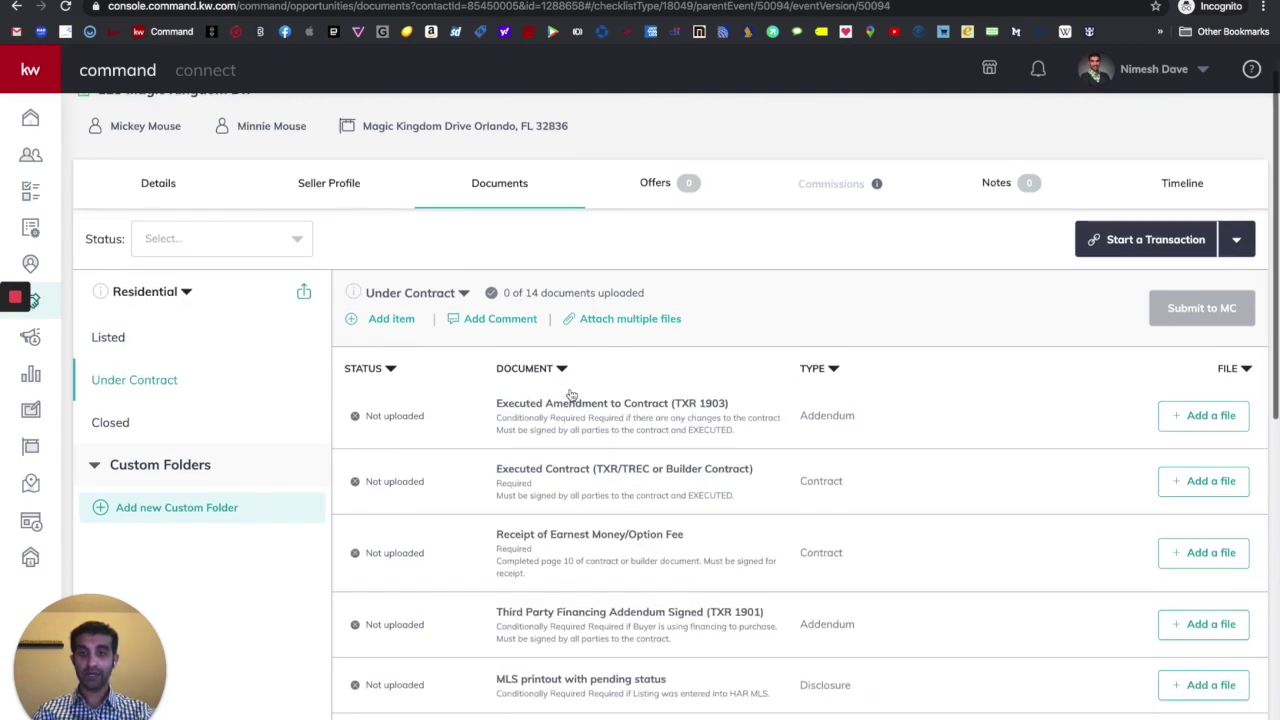
scroll(571, 396, "up", 1)
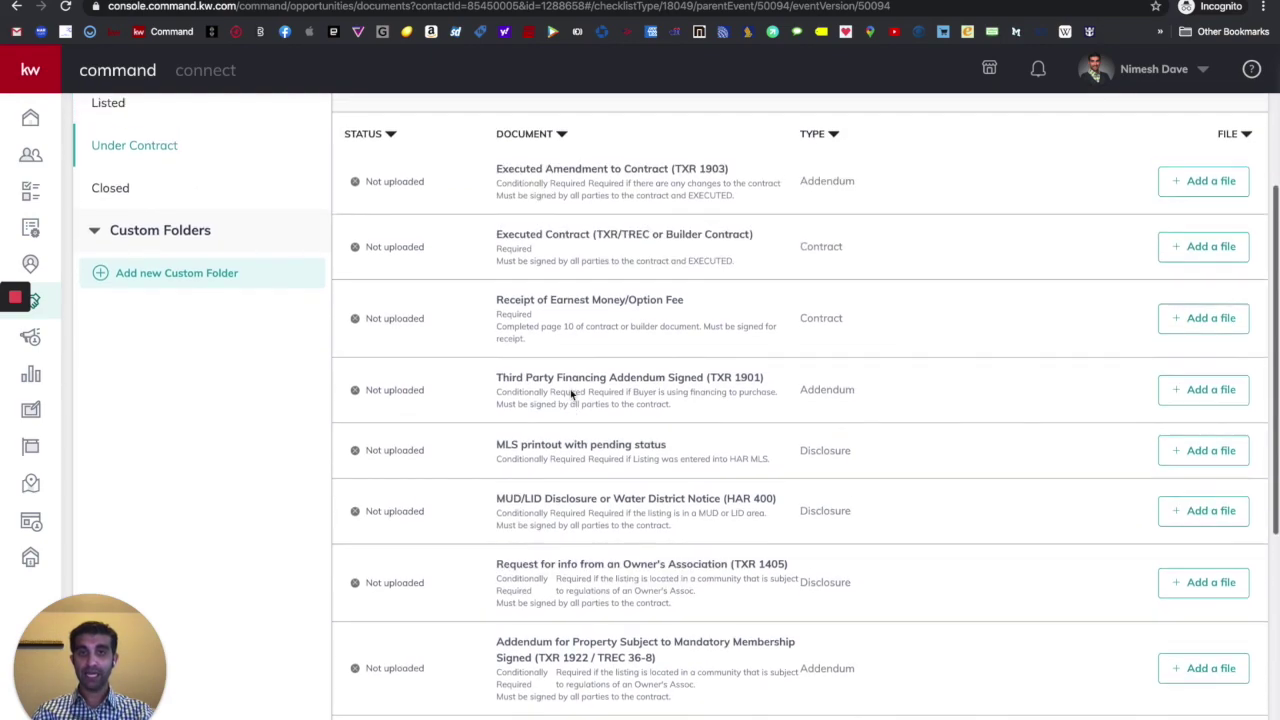
scroll(590, 512, "up", 2)
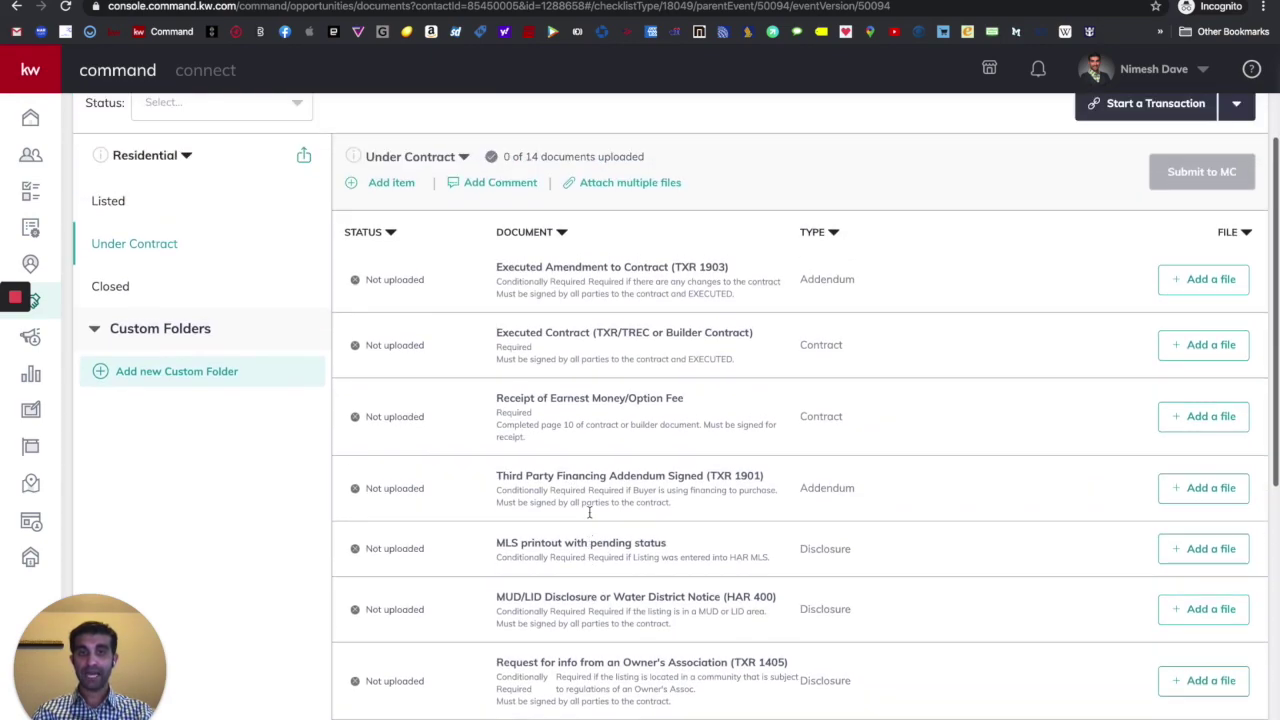
scroll(621, 392, "down", 4)
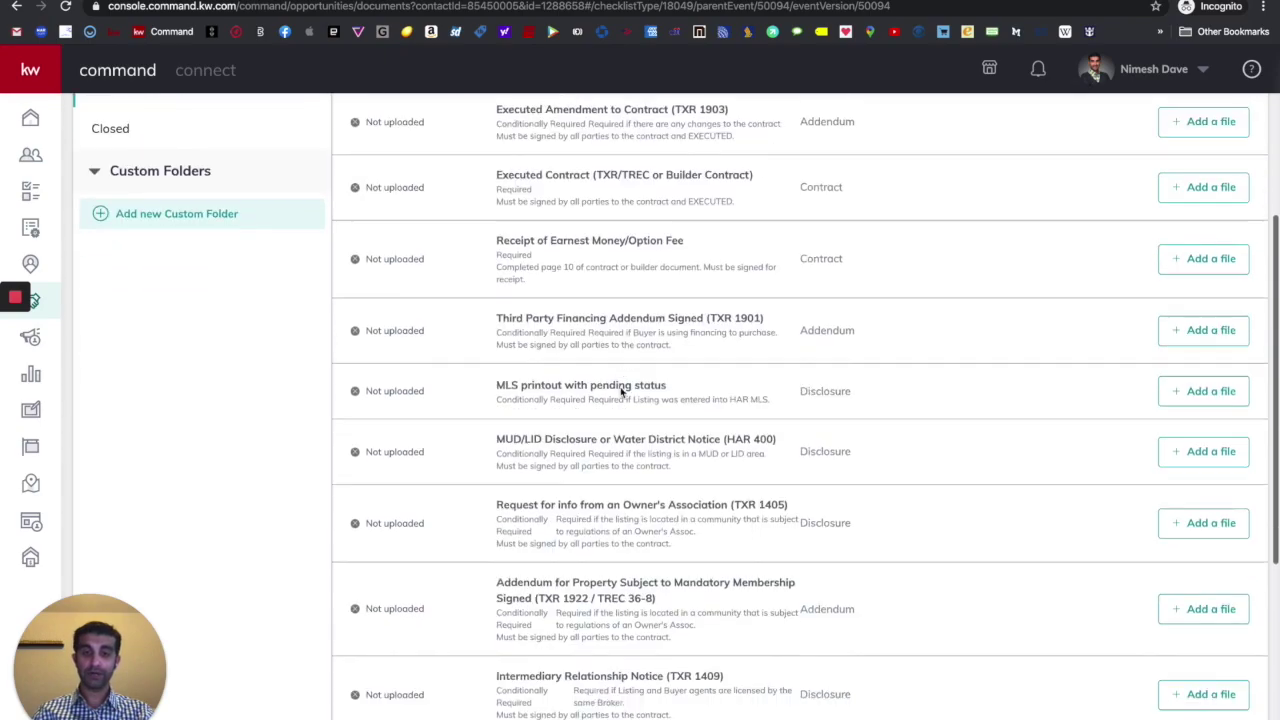
scroll(621, 392, "down", 3)
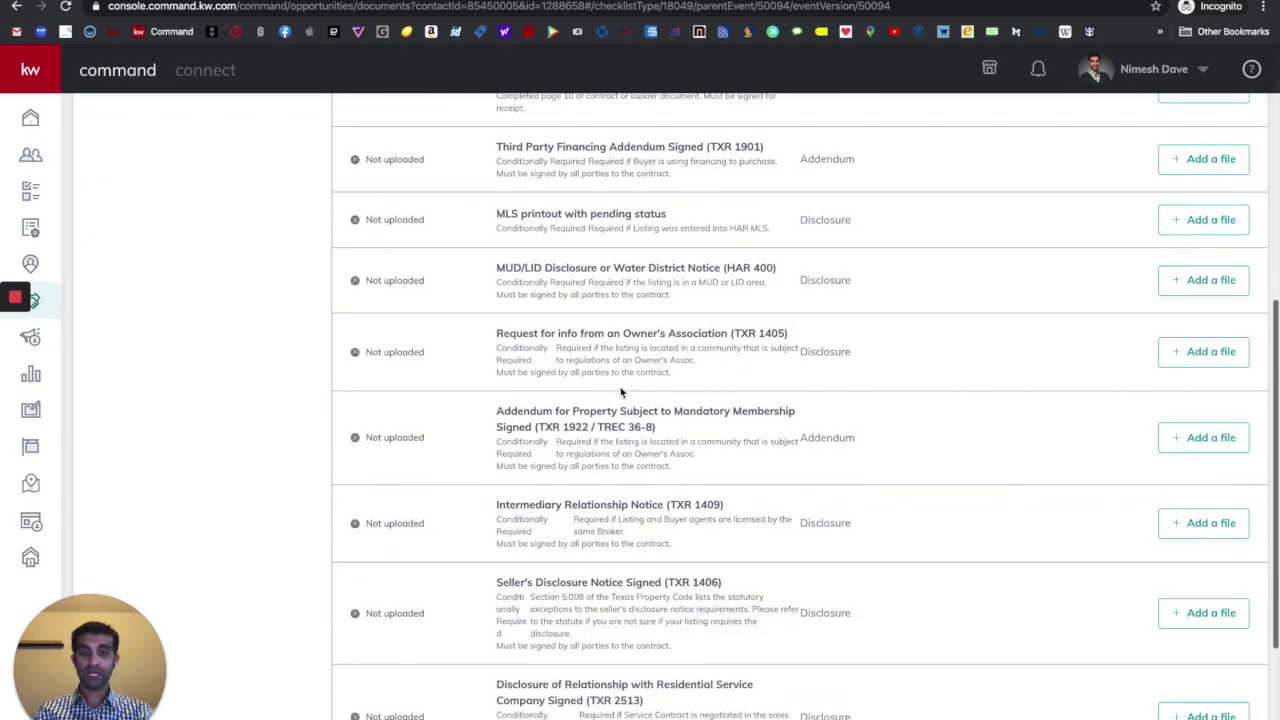
scroll(621, 392, "up", 6)
scroll(621, 392, "up", 2)
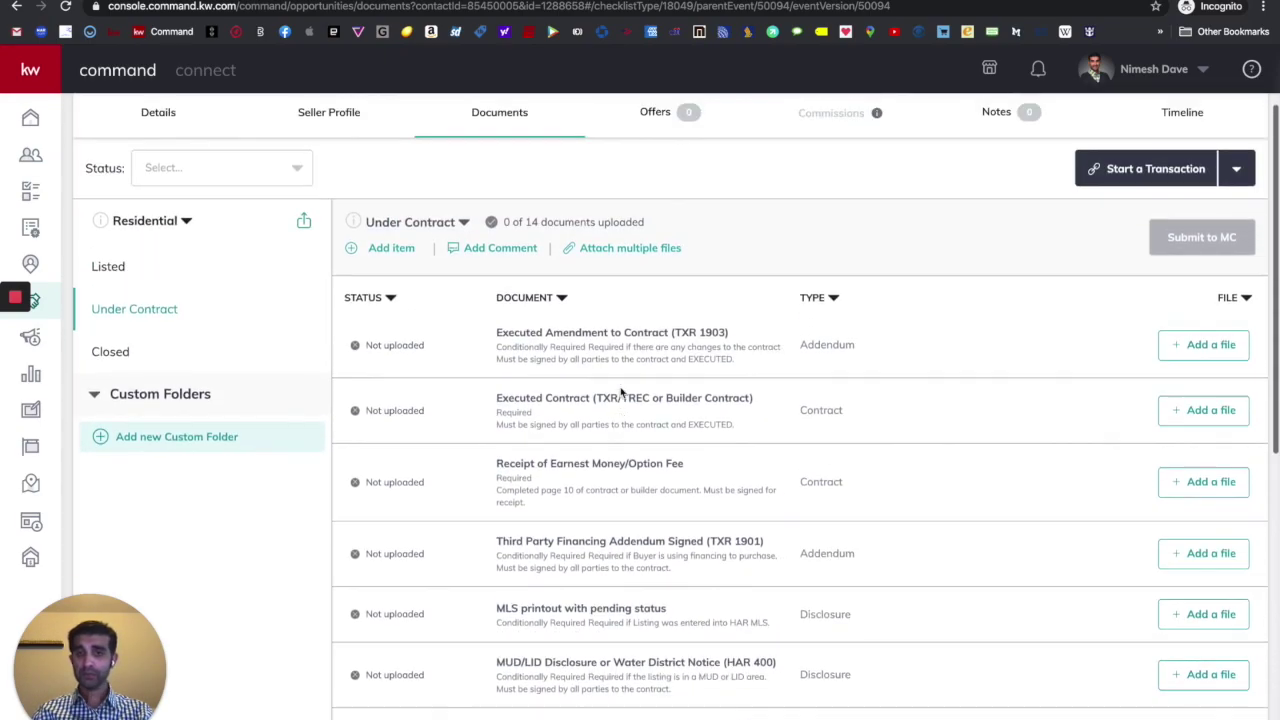
left_click(109, 268)
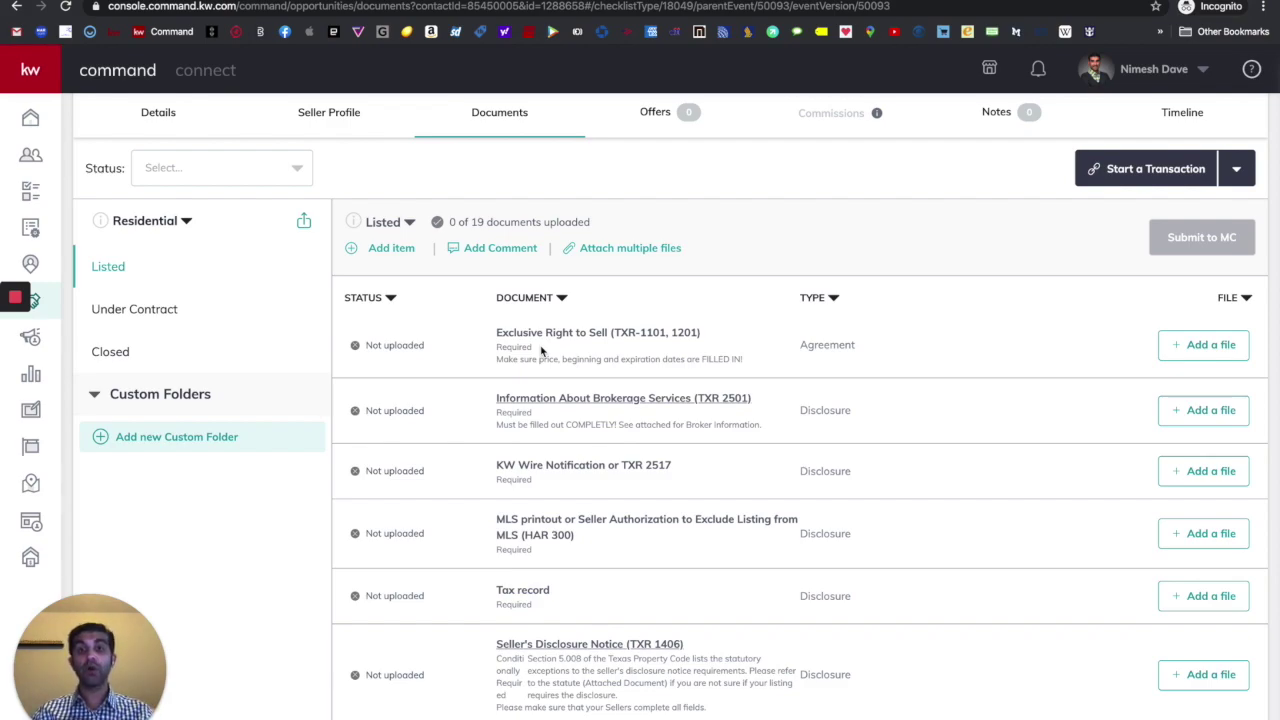
- Scroll to the top of the Listed checklist showing 0 of 19 uploaded
scroll(884, 182, "up", 2)
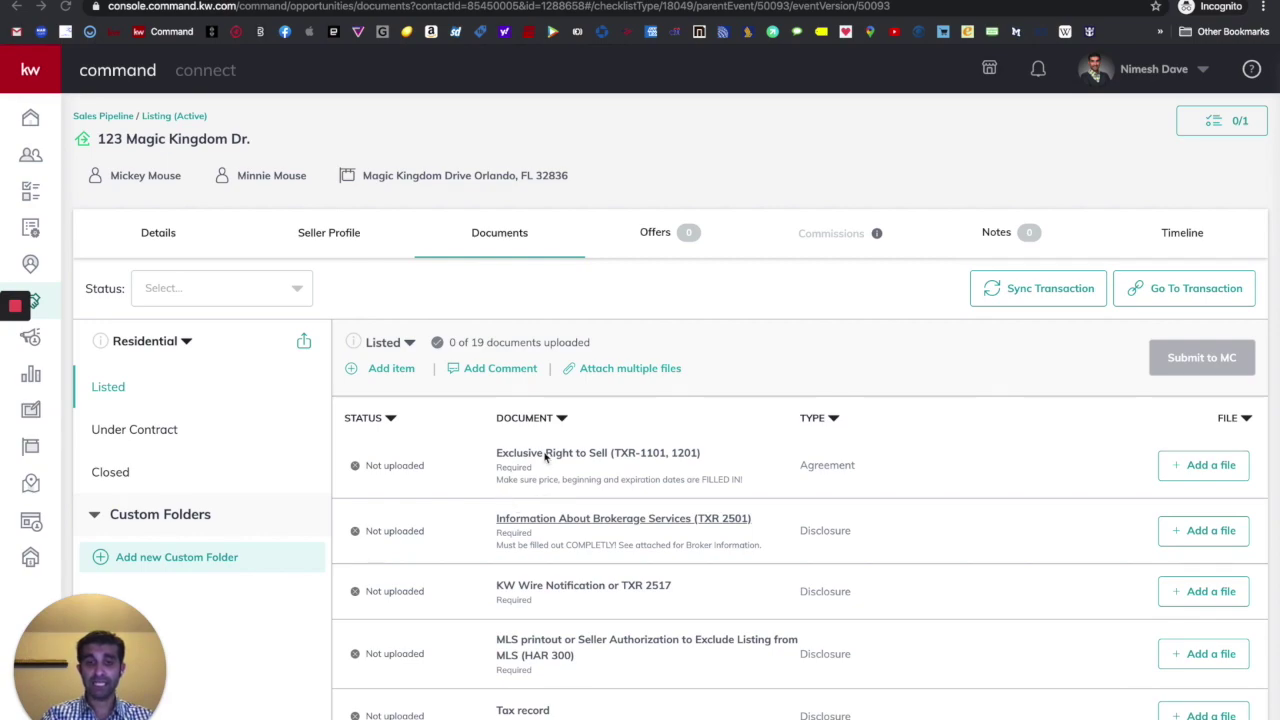
- Start assigning a file to Exclusive Right to Sell (TXR-1101, 1201) by manual upload
scroll(560, 450, "down", 1)
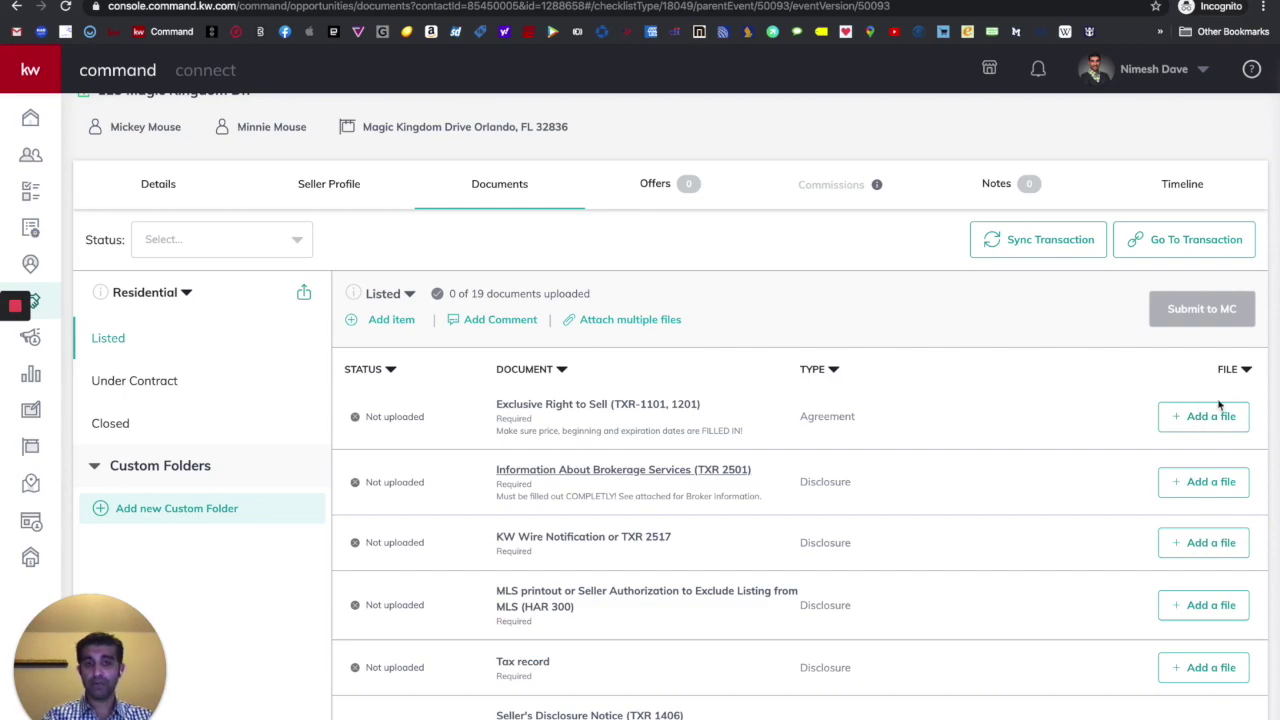
left_click(1200, 420)
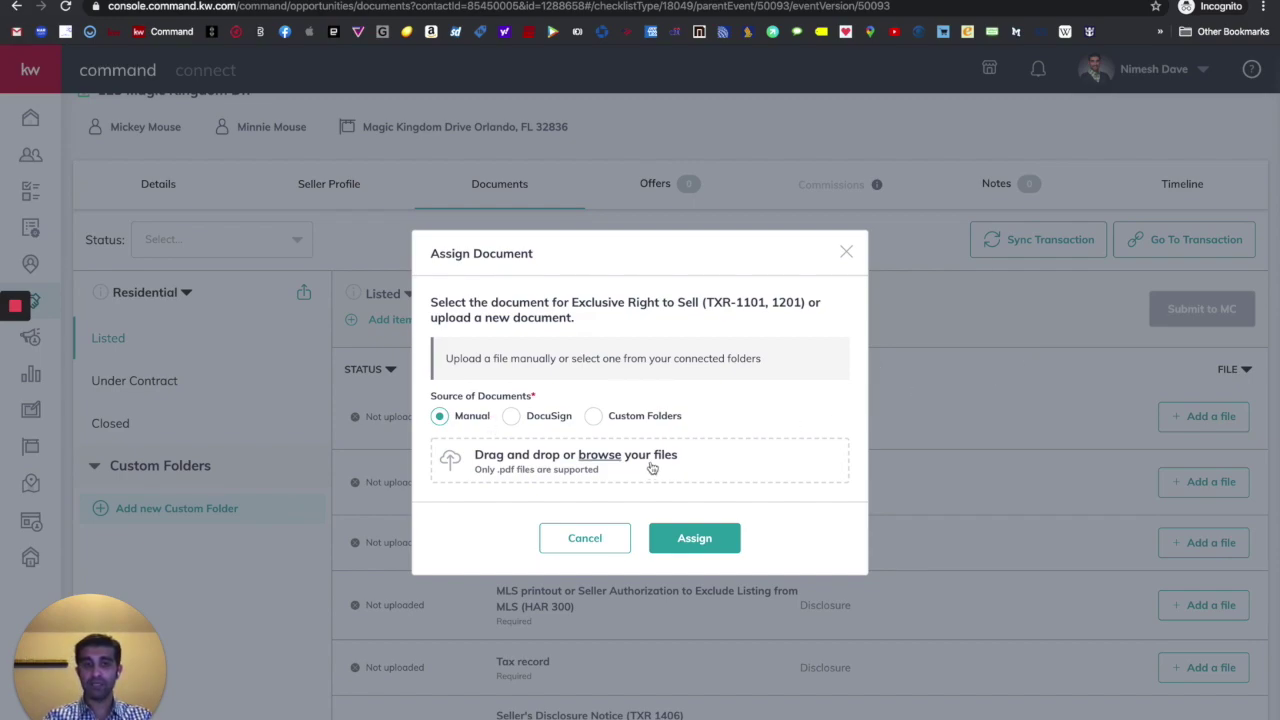
left_click(556, 458)
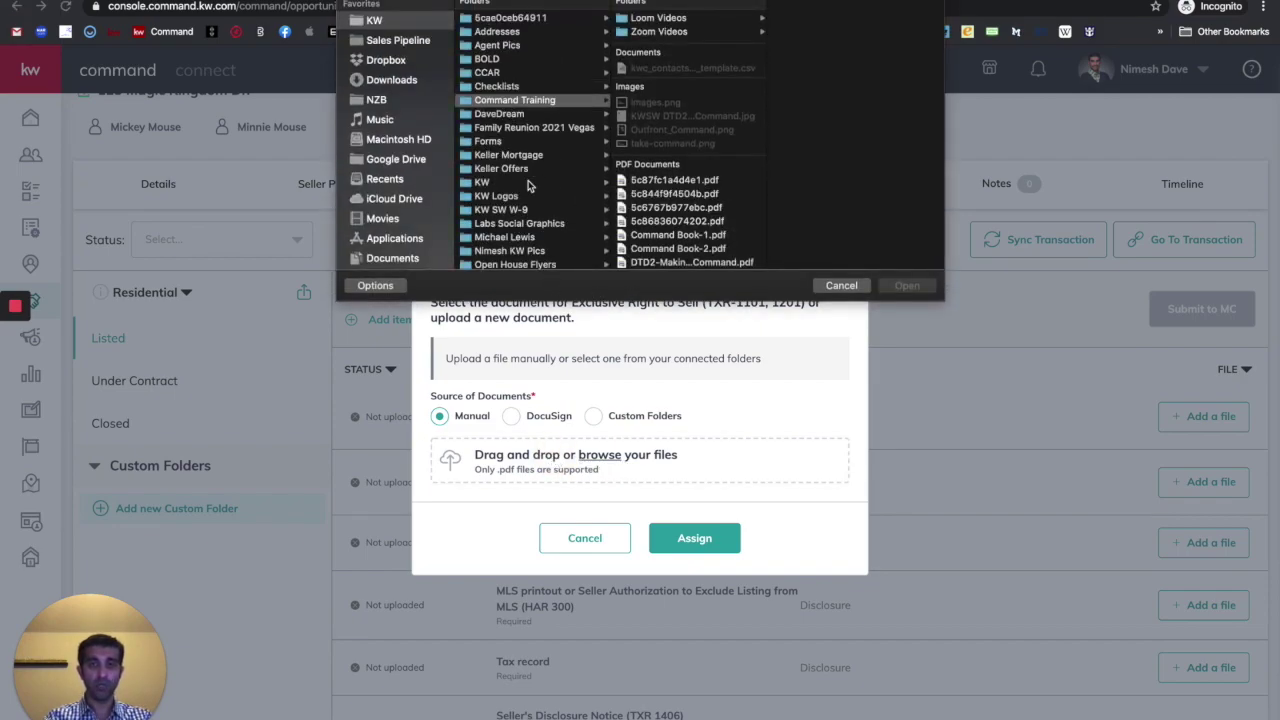
left_click(398, 42)
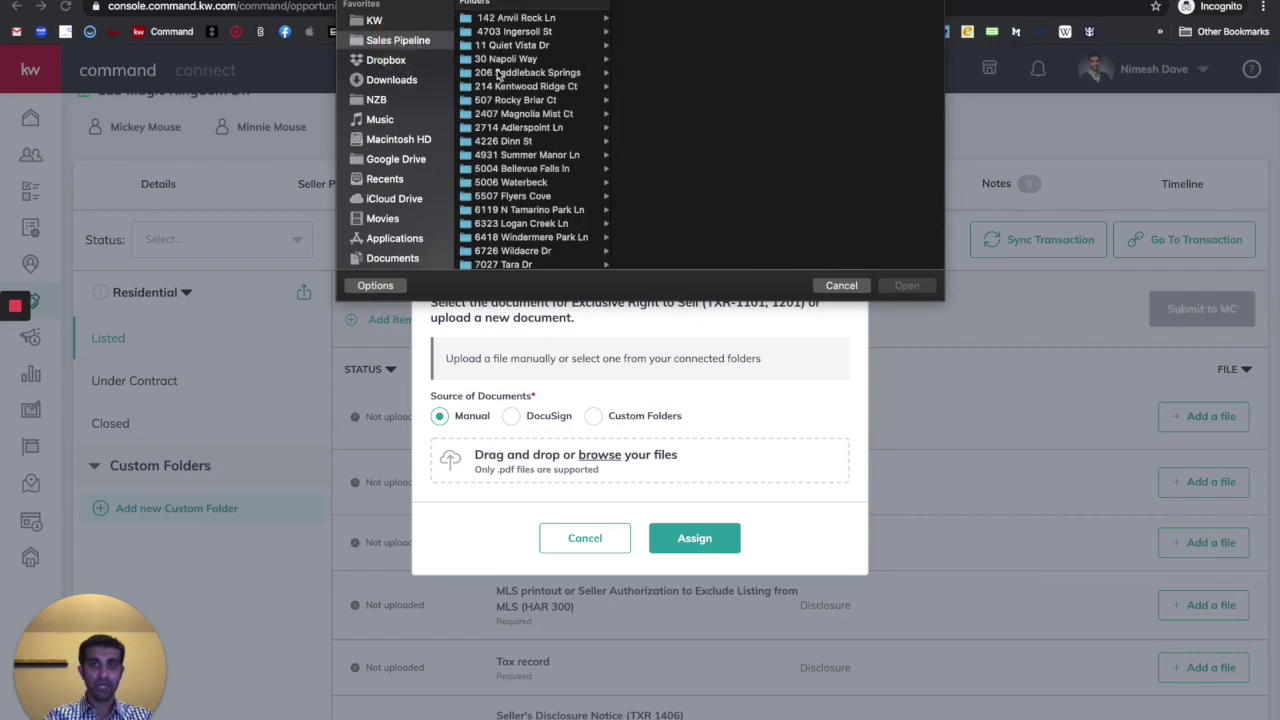
left_click(505, 60)
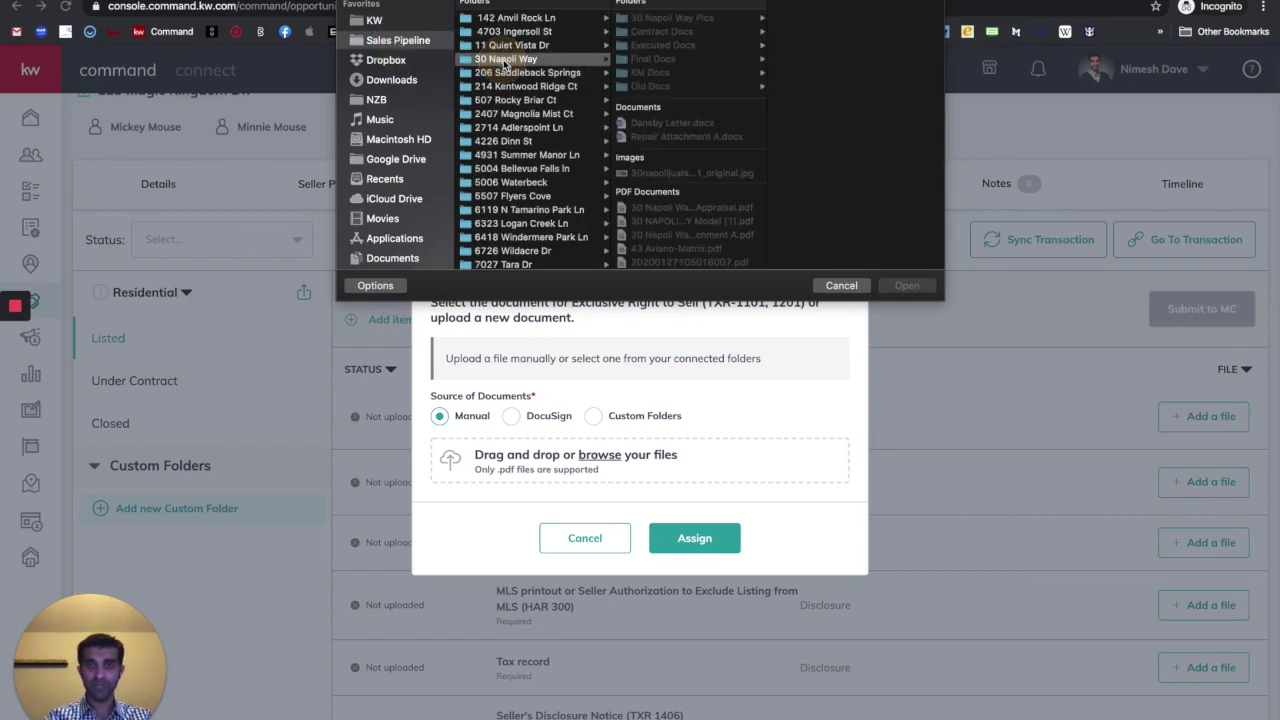
left_click(708, 33)
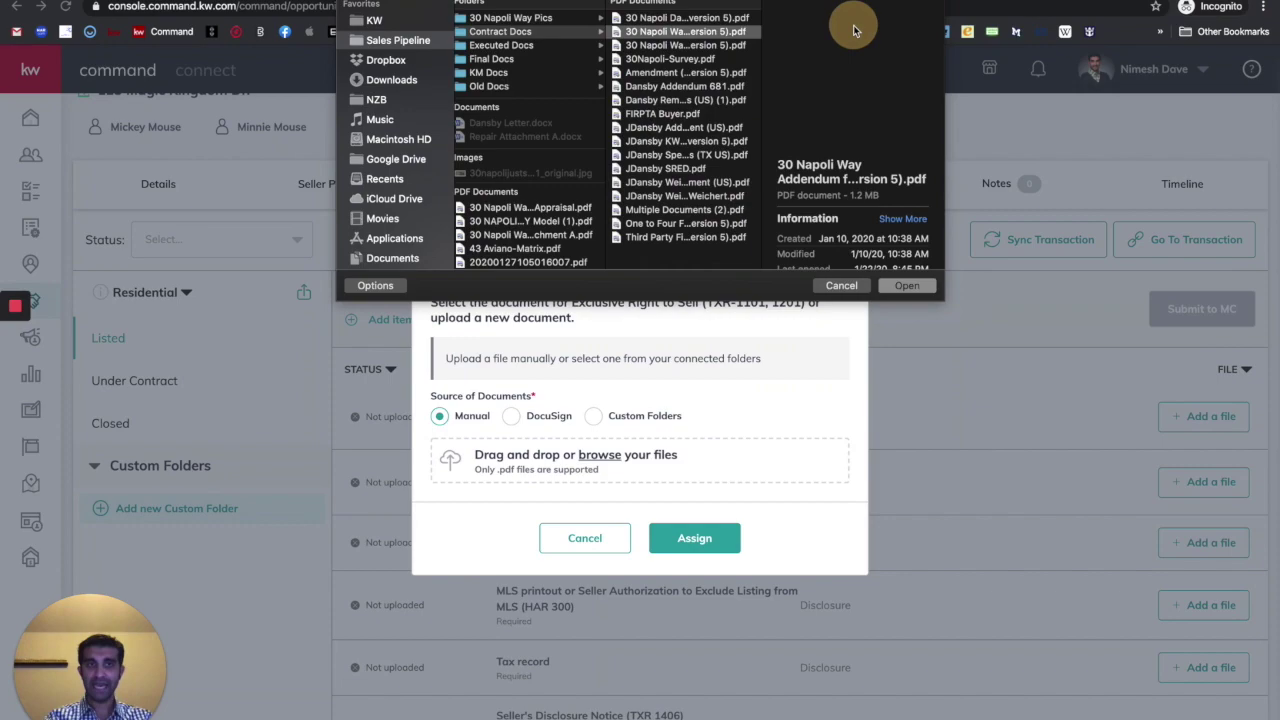
left_click(850, 30)
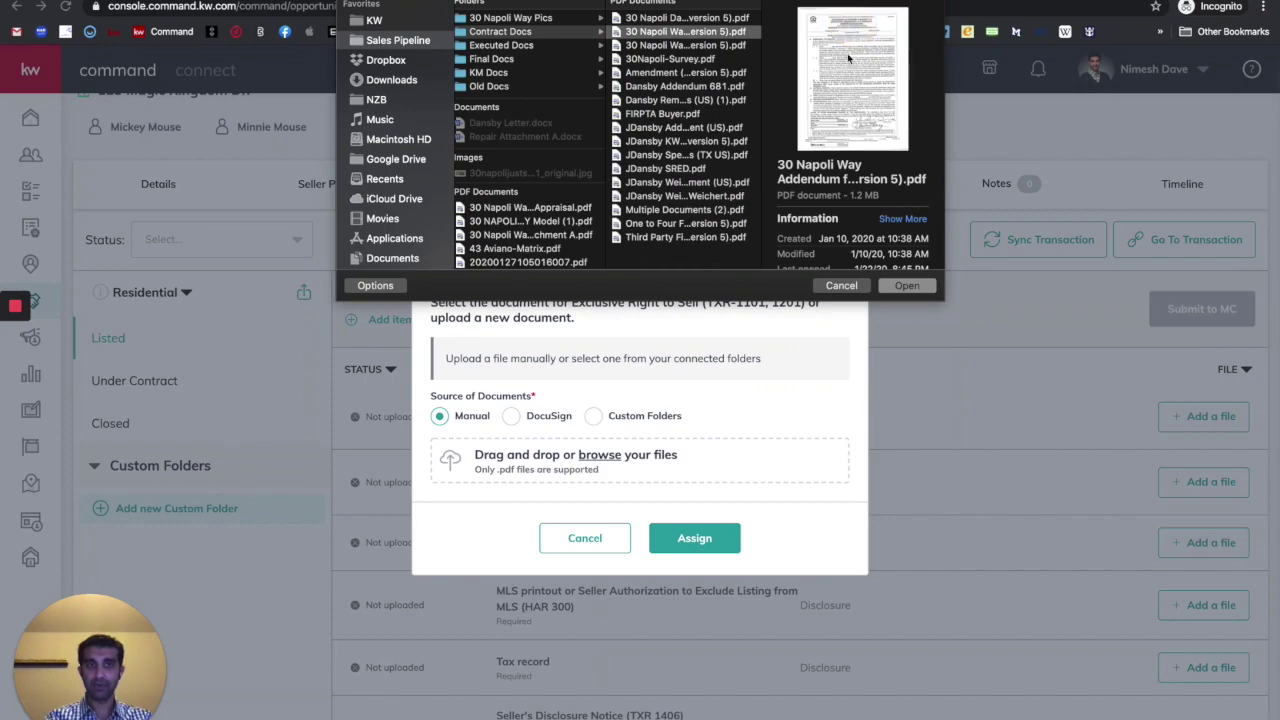
left_click(888, 288)
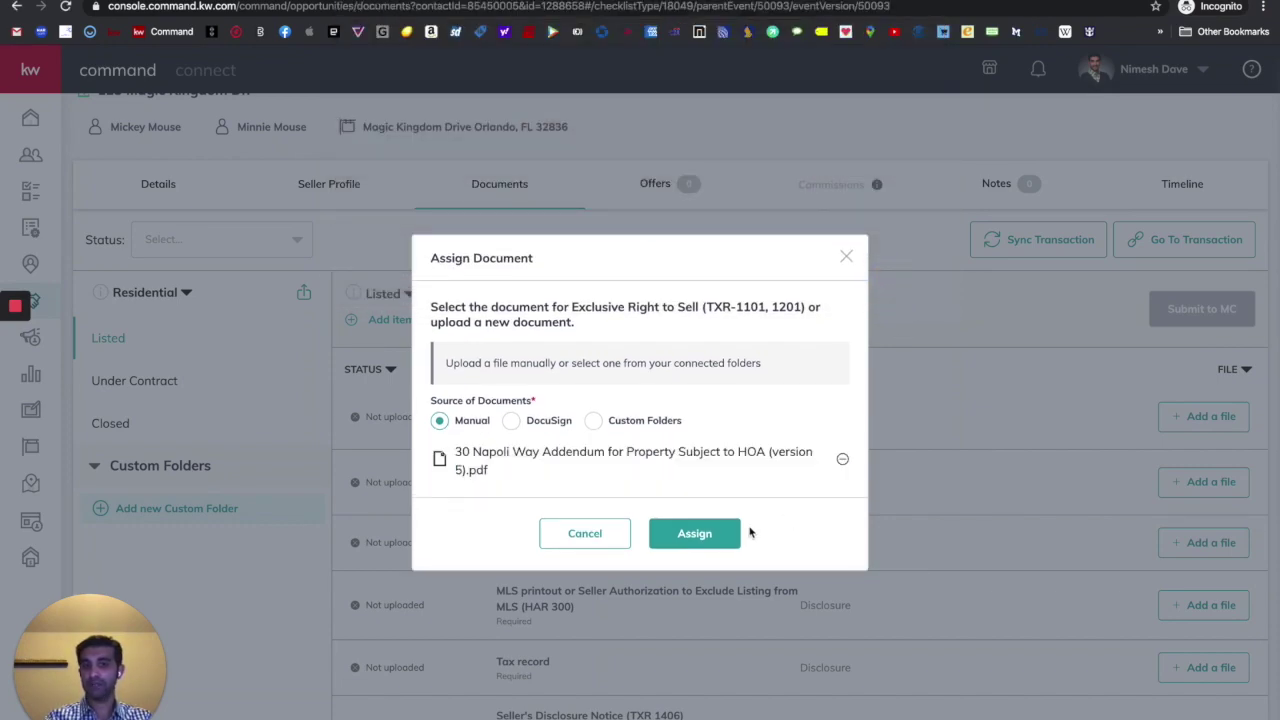
left_click(697, 539)
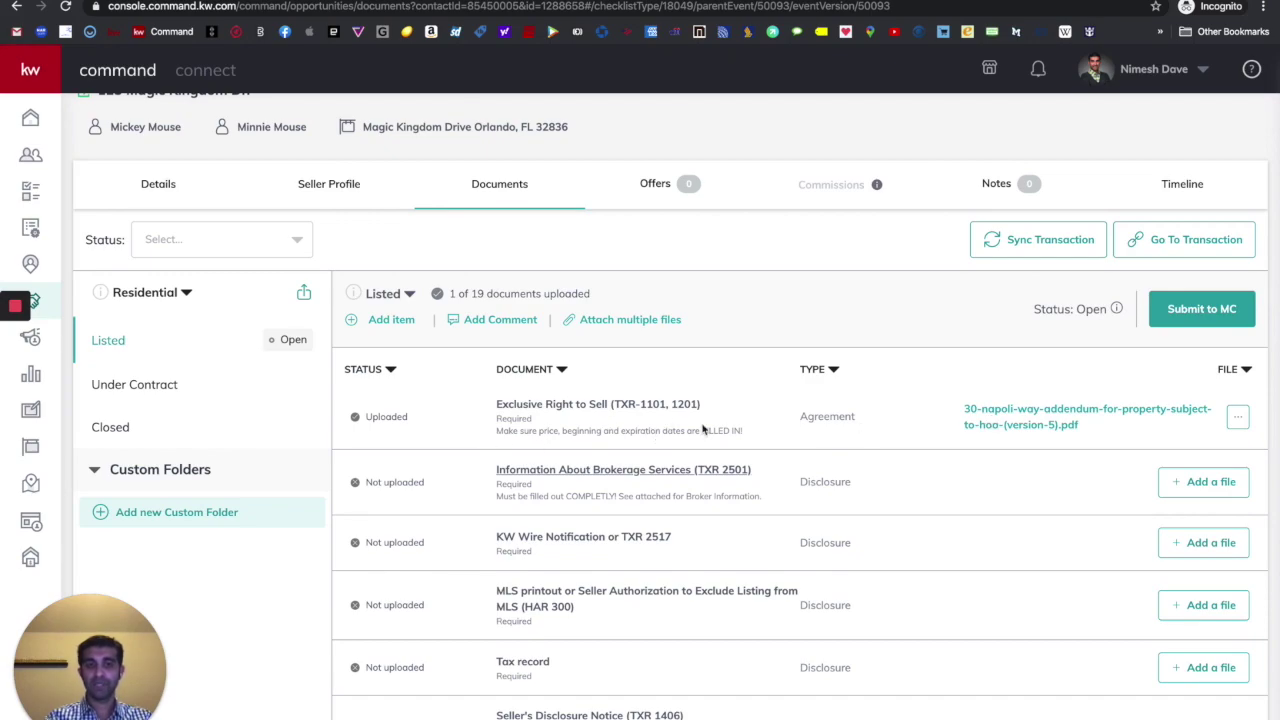
scroll(705, 431, "down", 1)
scroll(607, 352, "down", 1)
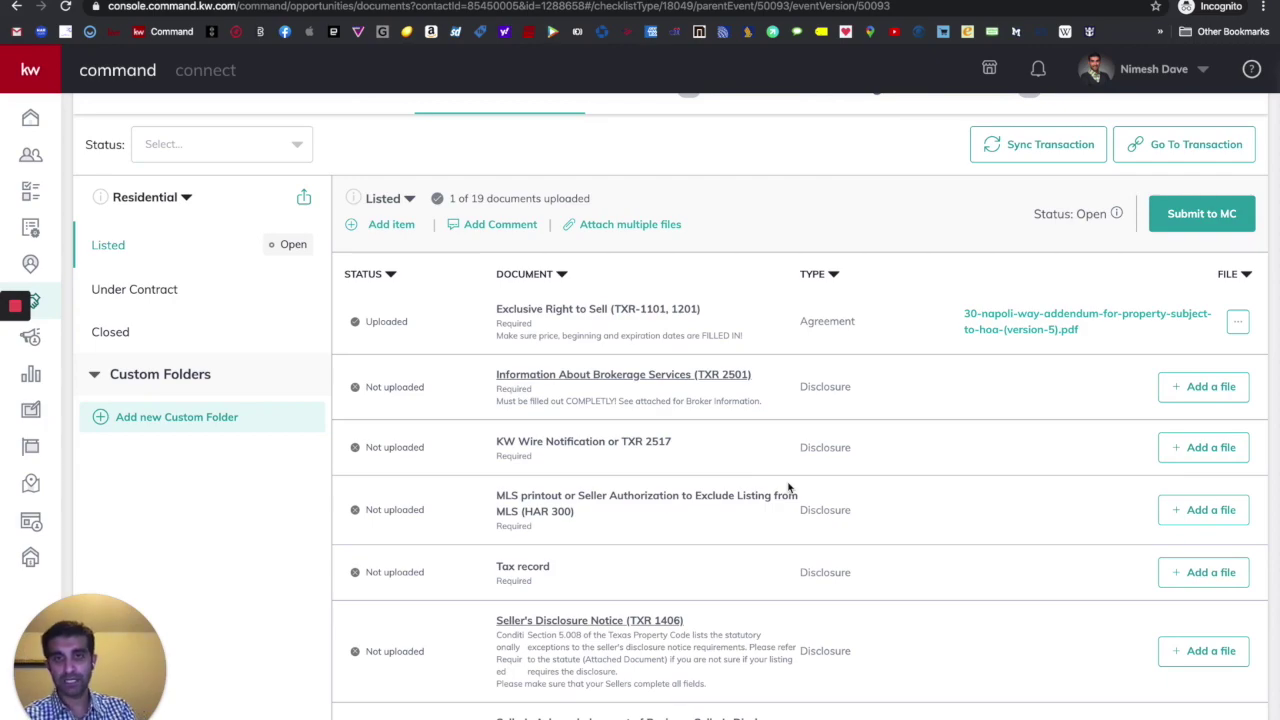
scroll(788, 487, "up", 2)
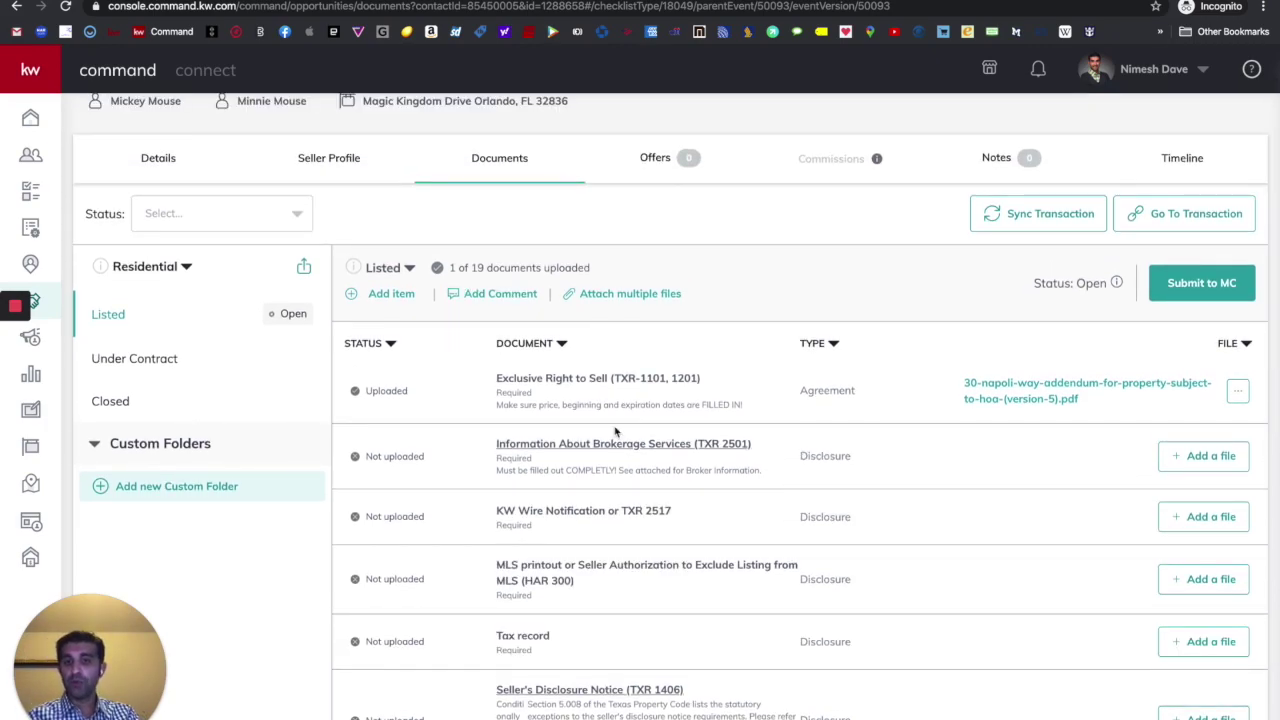
left_click(499, 378)
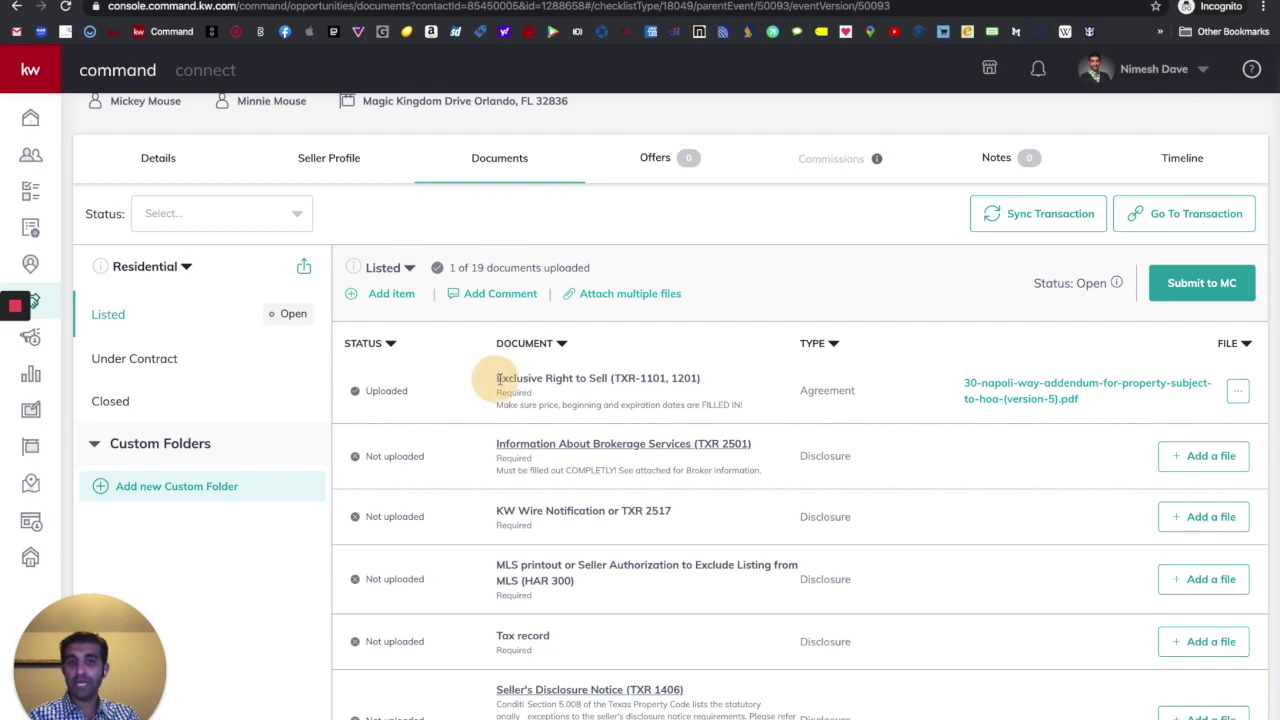
left_click_drag(499, 378, 617, 383)
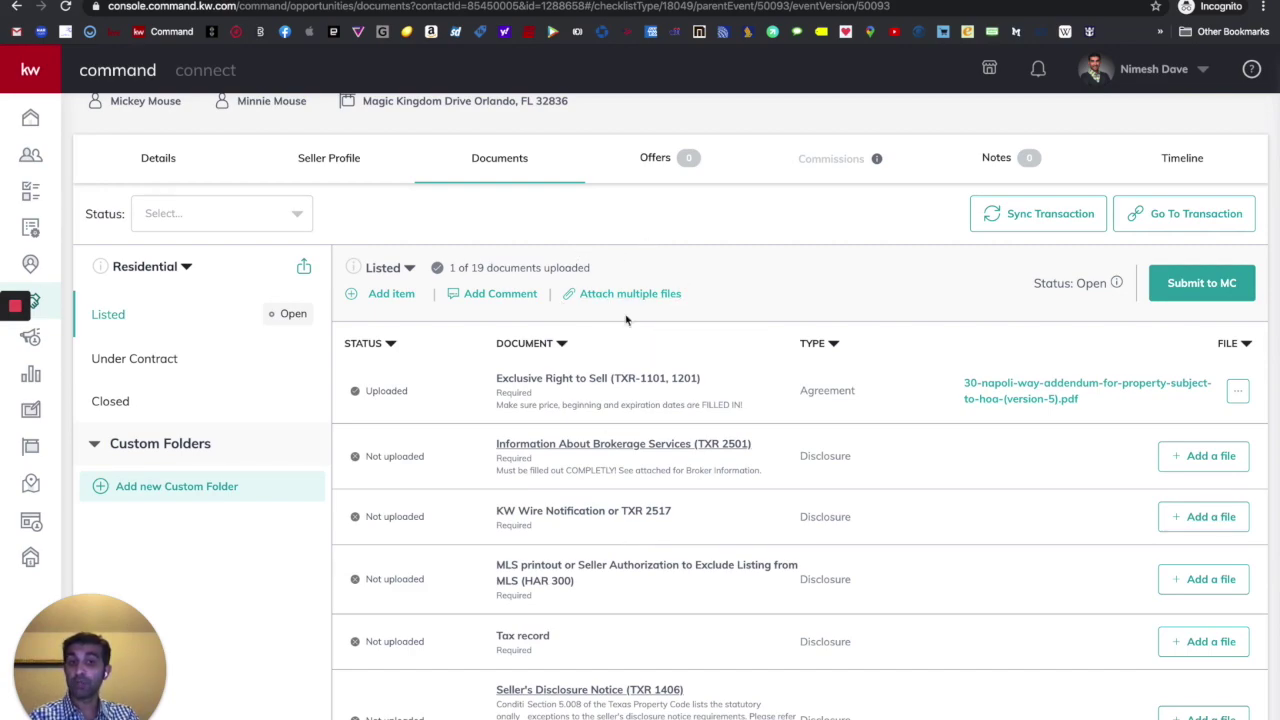
left_click(620, 300)
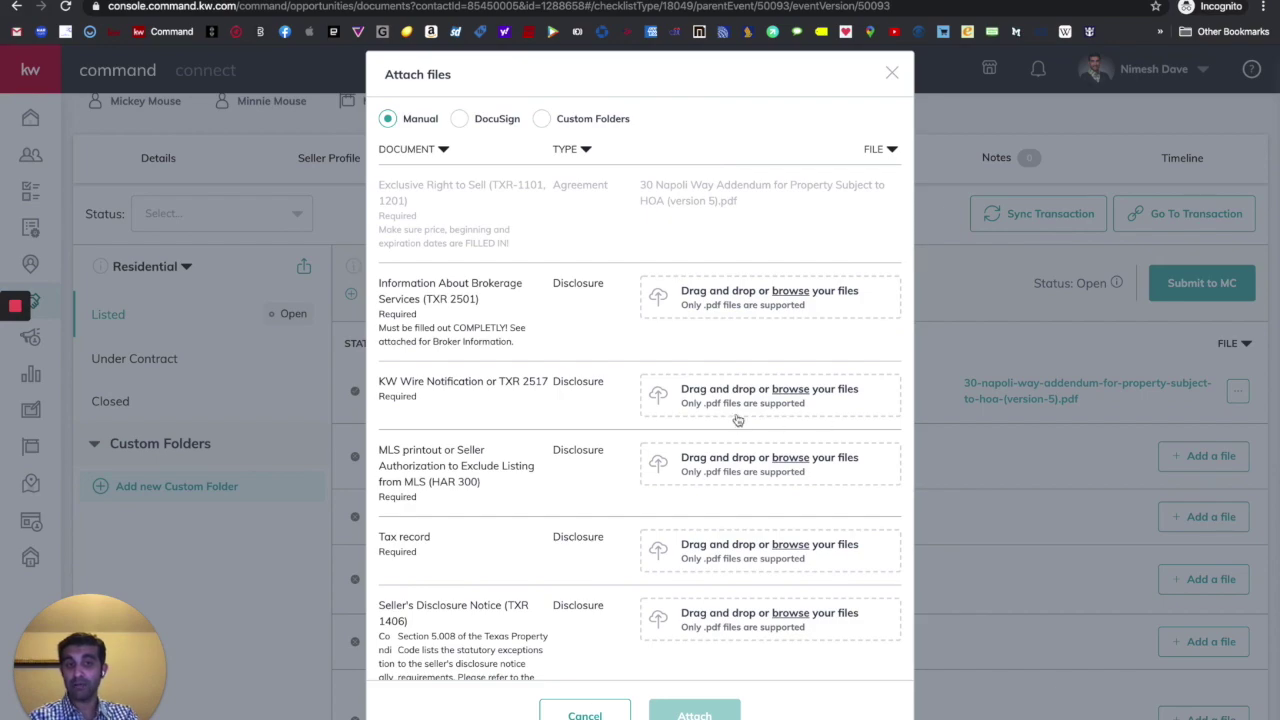
left_click(716, 298)
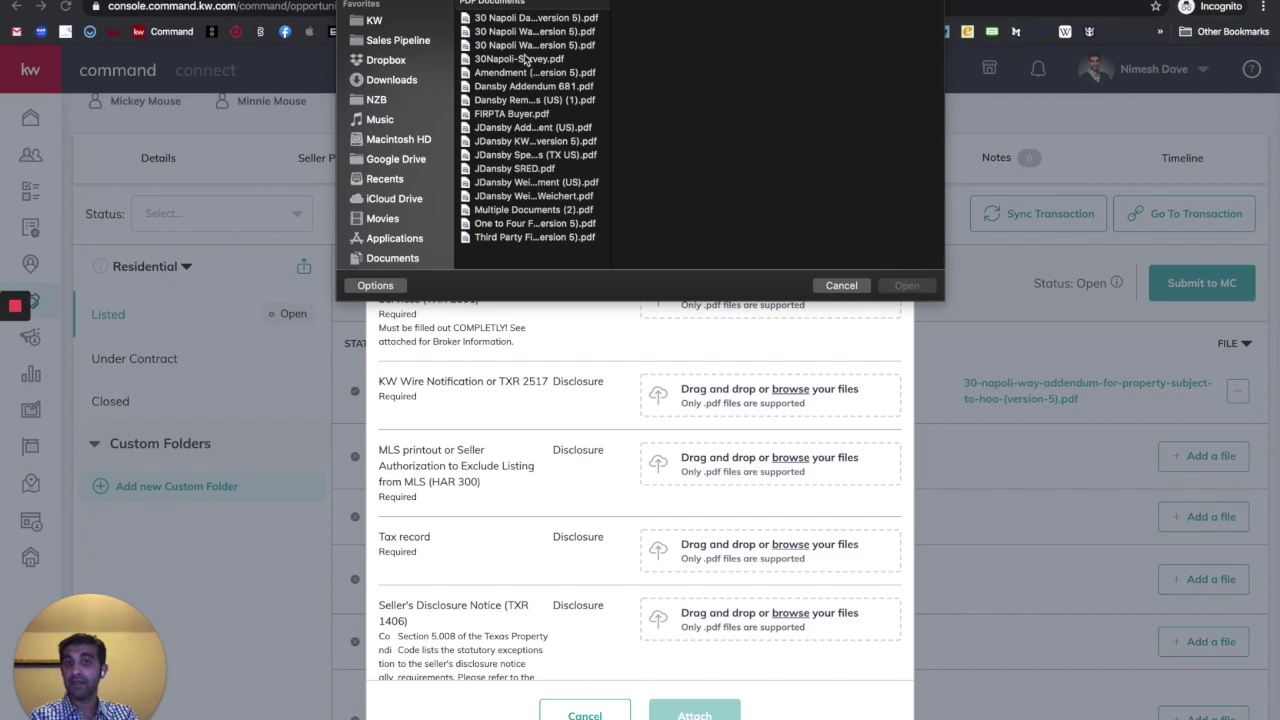
left_click(536, 61)
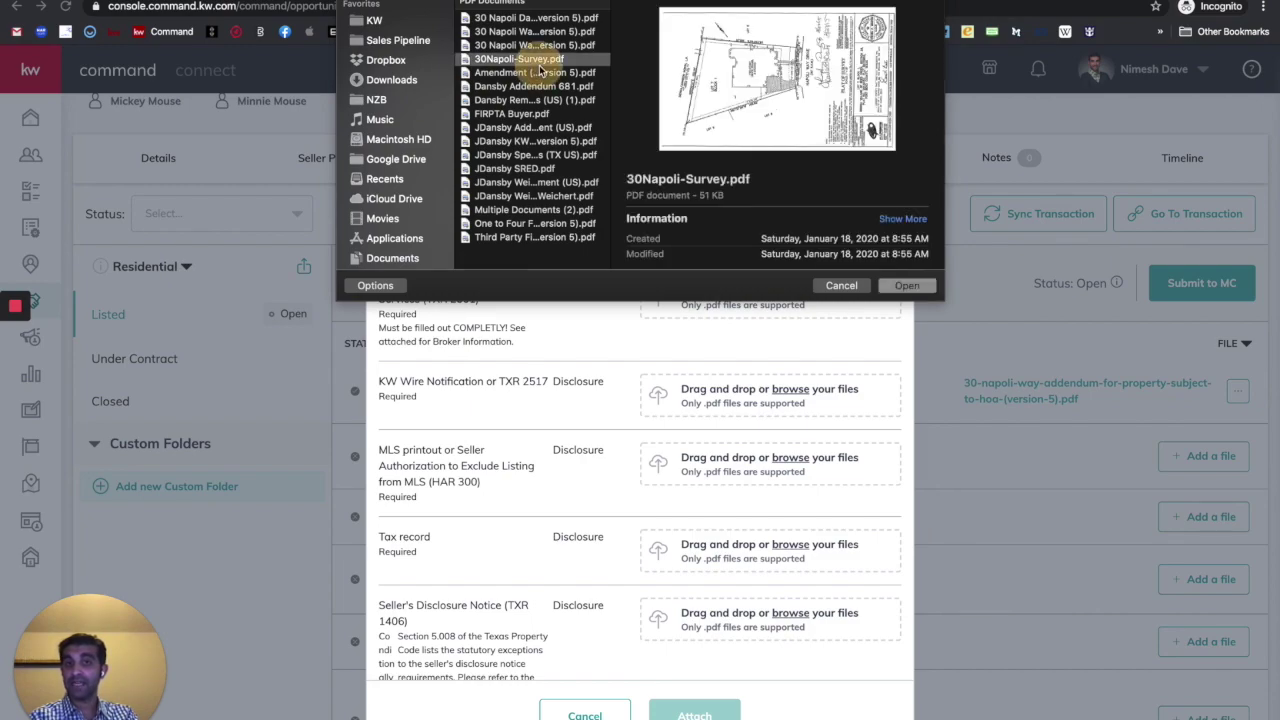
left_click(902, 285)
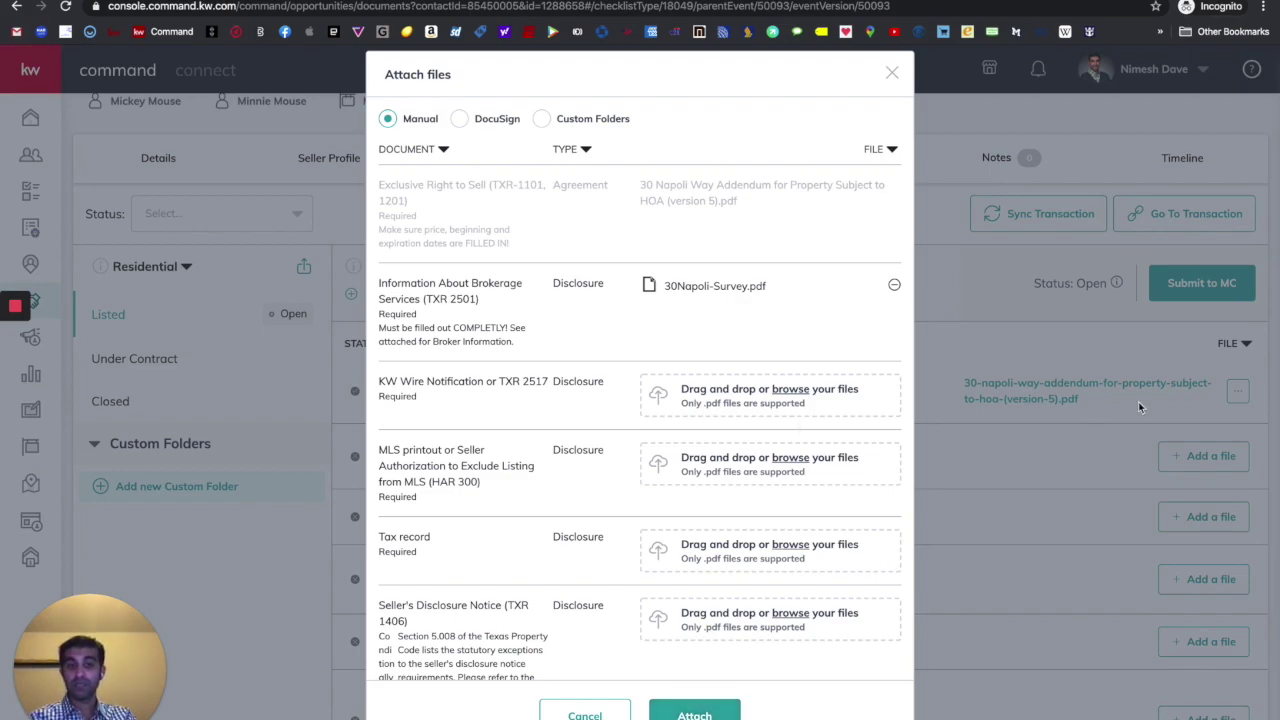
left_click(585, 712)
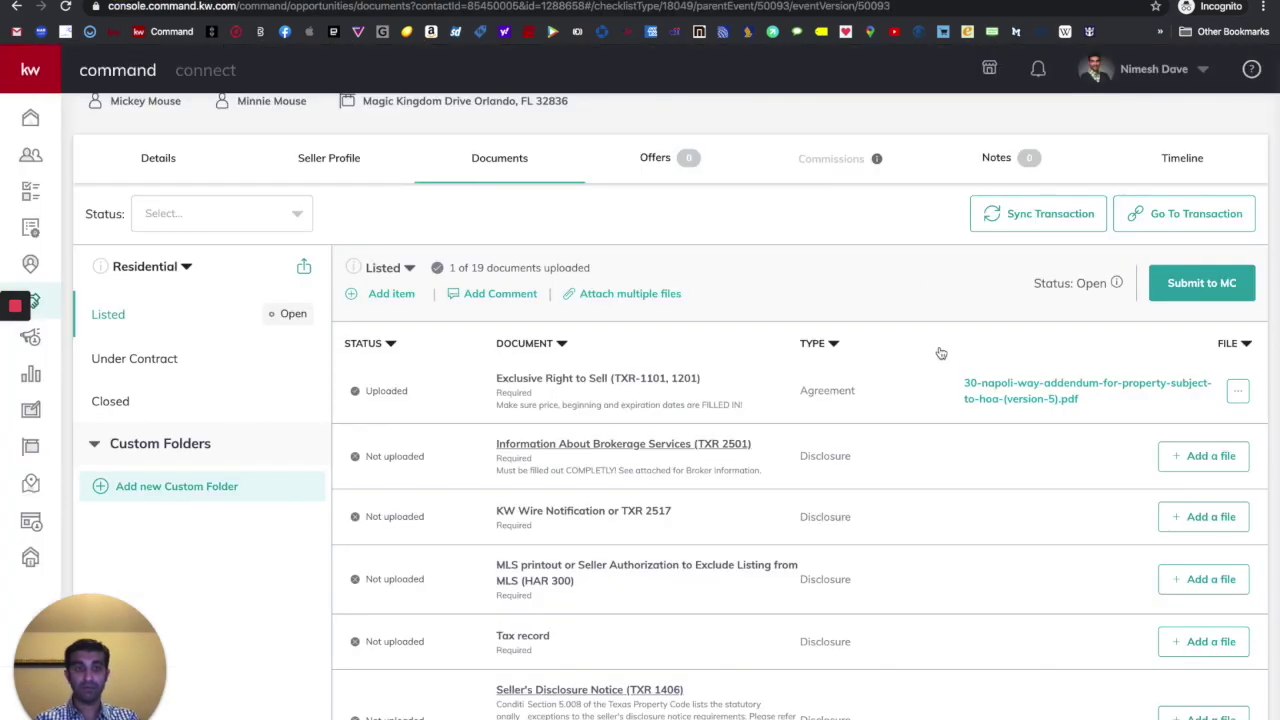
scroll(937, 351, "down", 2)
scroll(940, 360, "up", 3)
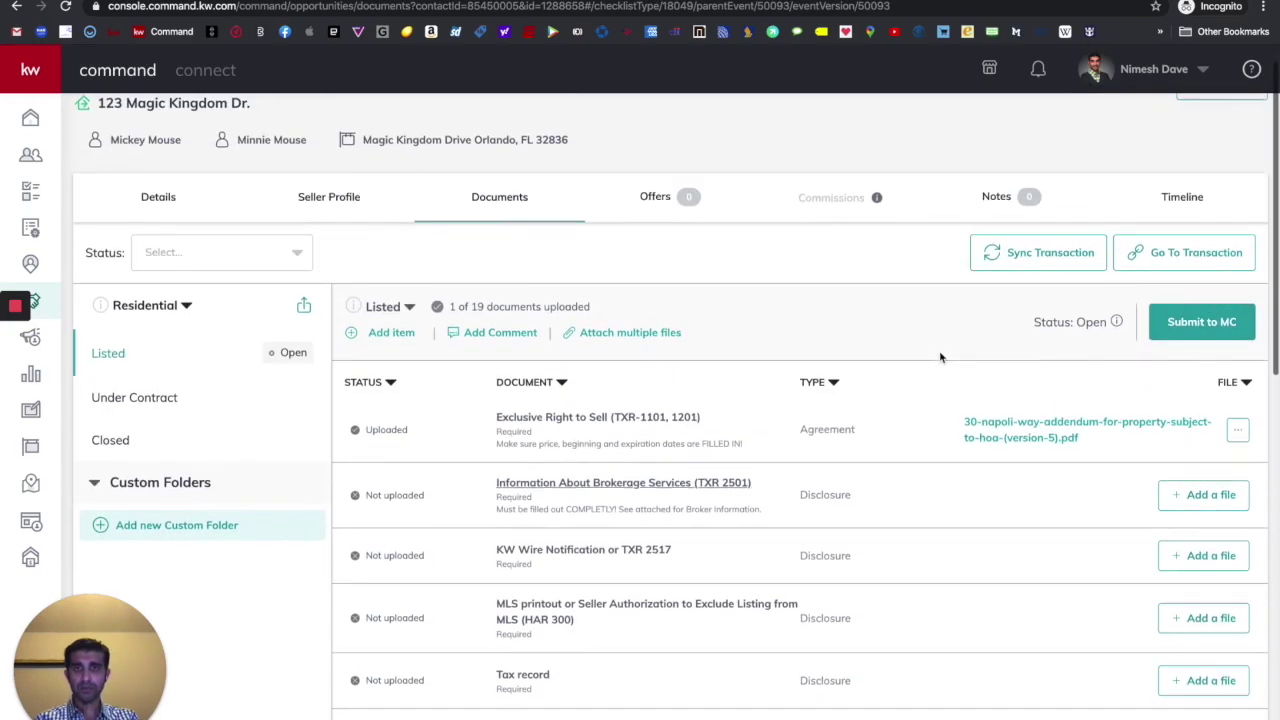
left_click(610, 333)
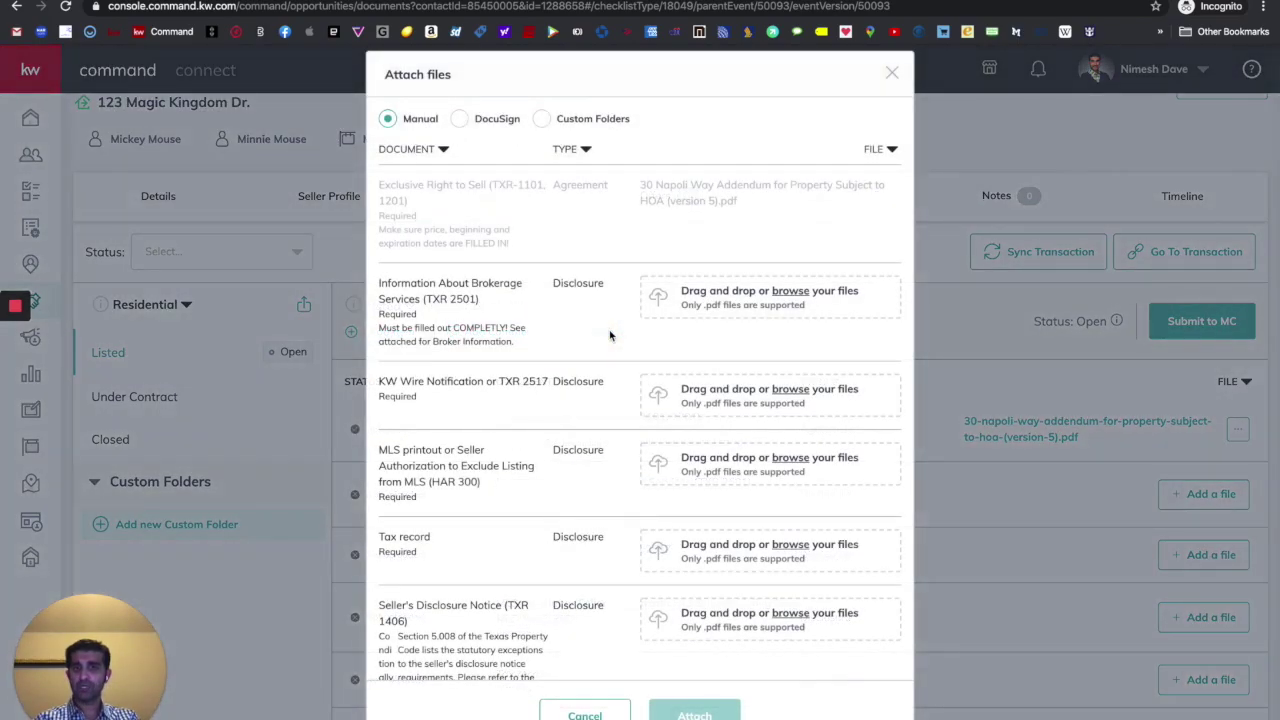
left_click(461, 120)
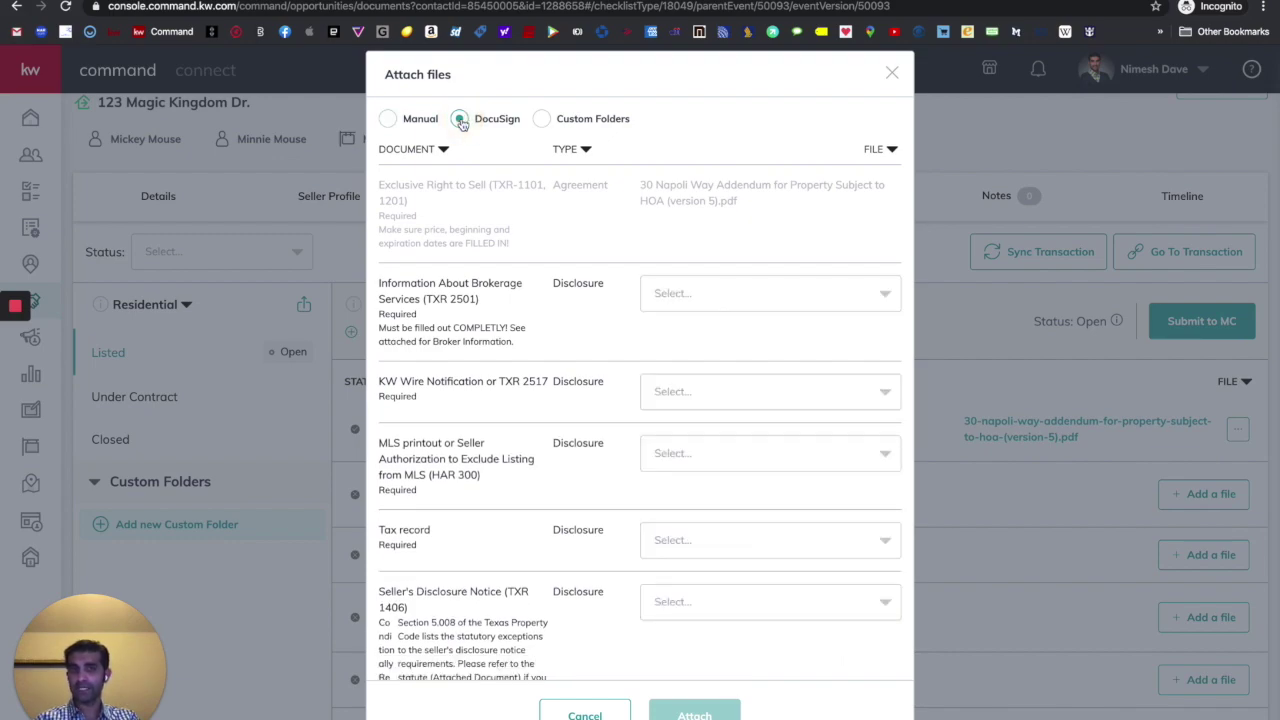
scroll(765, 285, "down", 1)
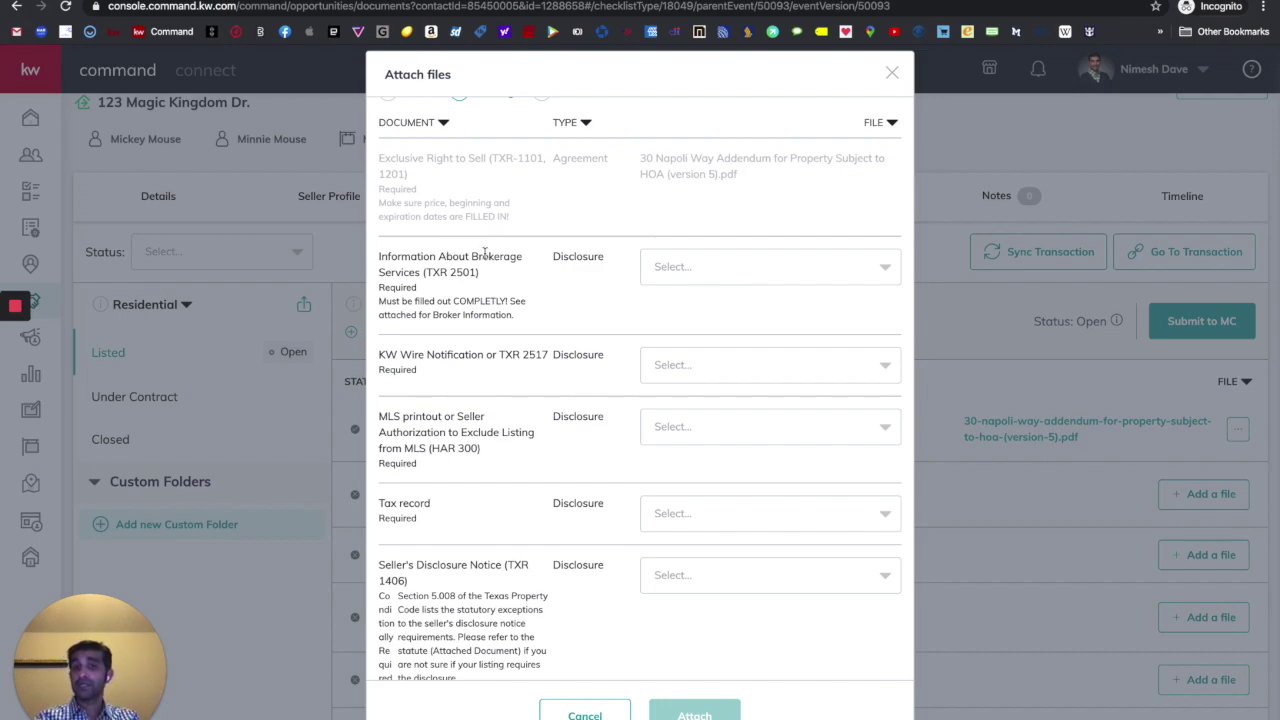
left_click(786, 273)
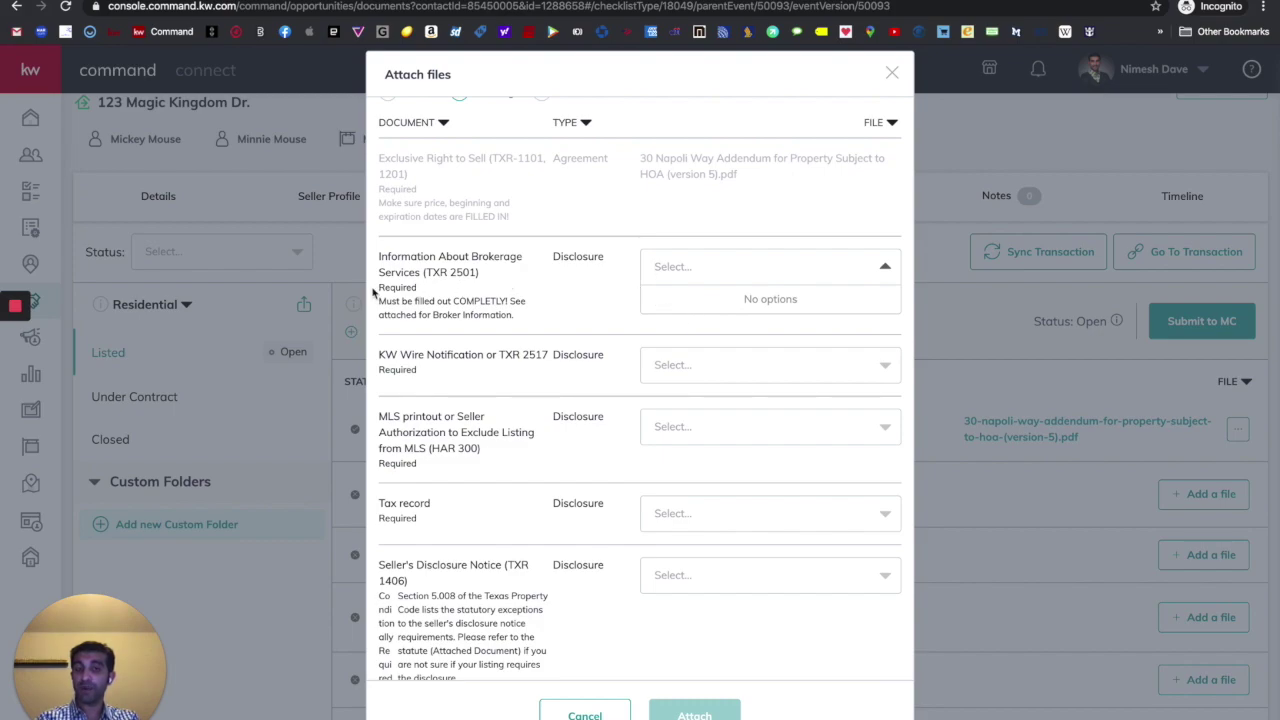
left_click(729, 300)
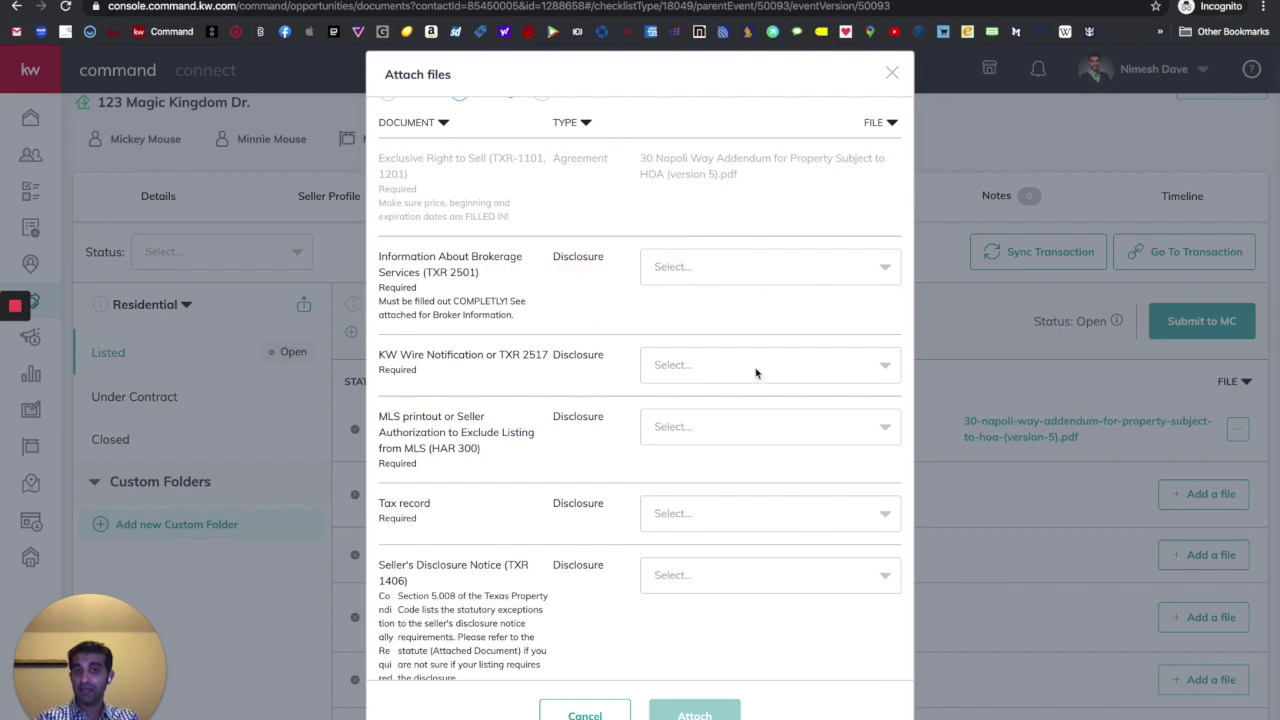
scroll(795, 360, "down", 2)
scroll(796, 360, "down", 2)
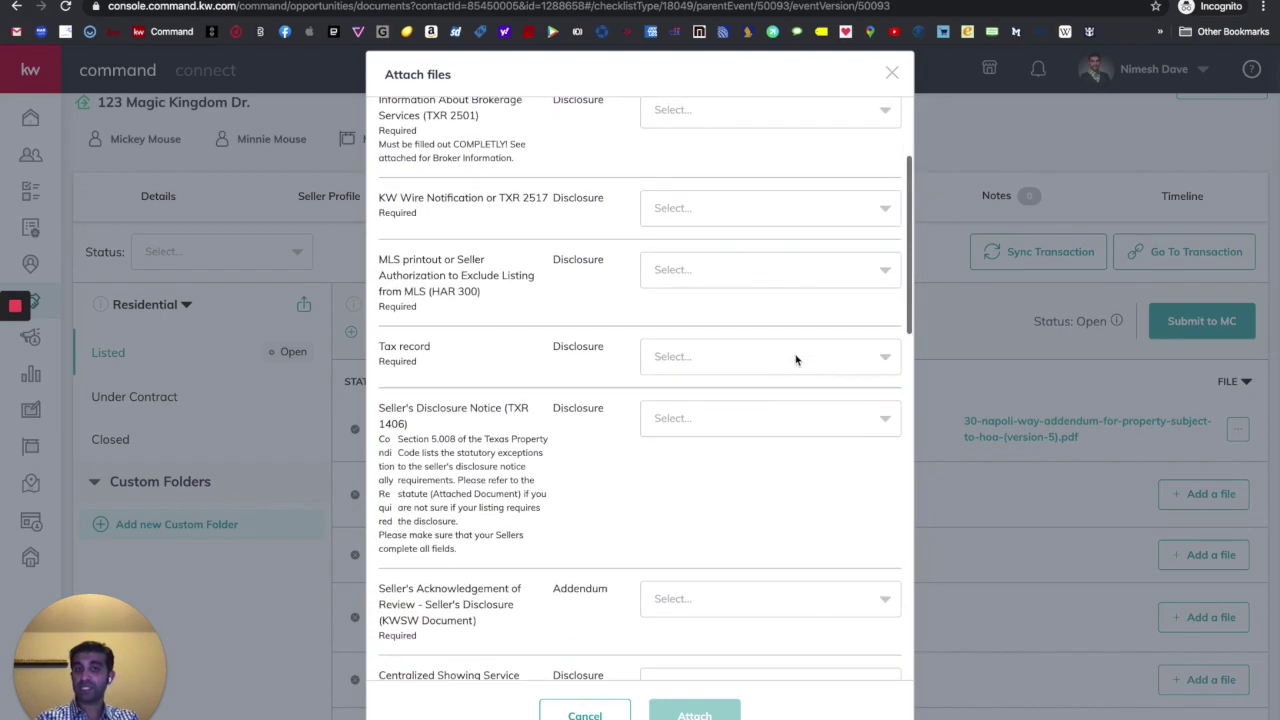
scroll(750, 260, "down", 3)
scroll(697, 224, "down", 3)
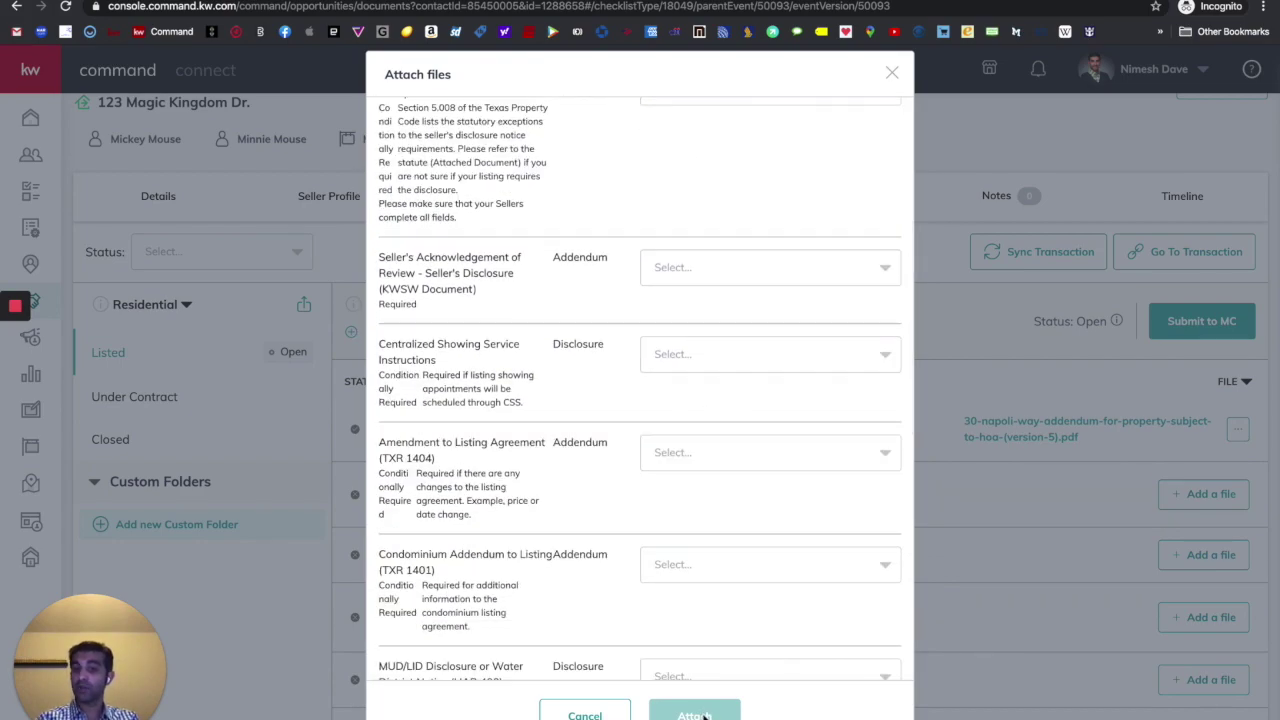
left_click(585, 713)
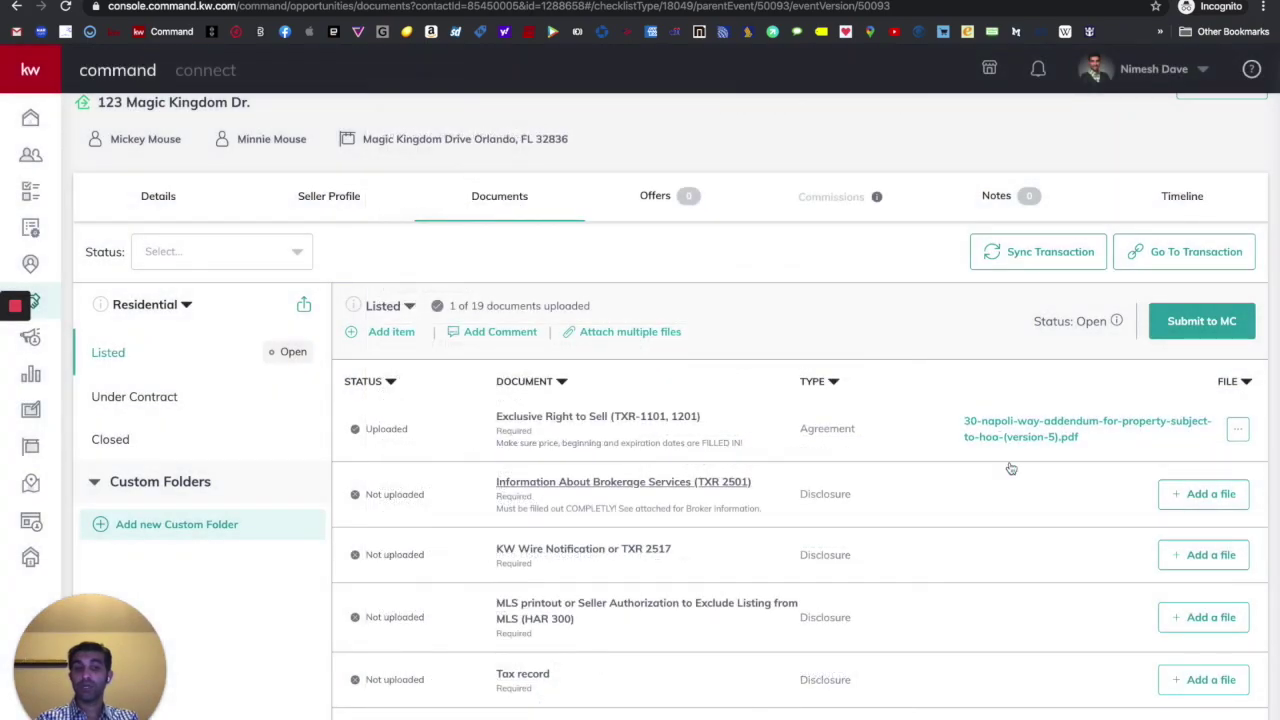
scroll(1040, 600, "down", 2)
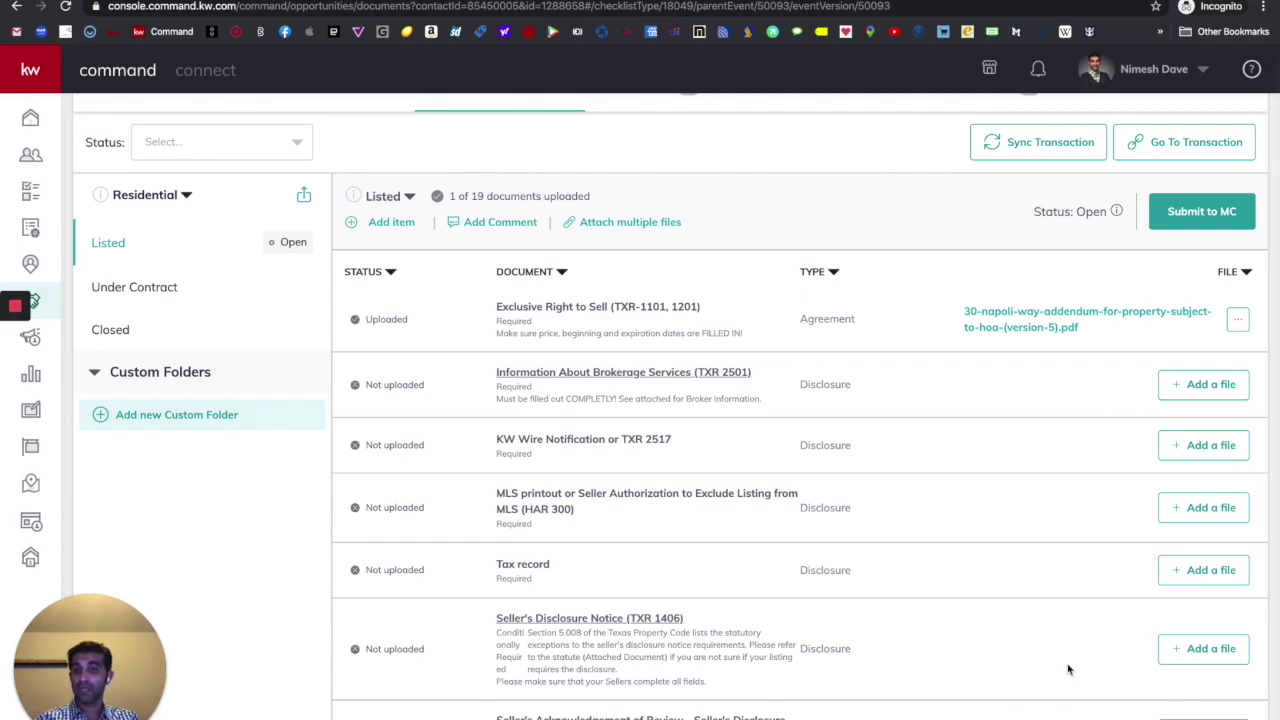
scroll(1068, 669, "down", 1)
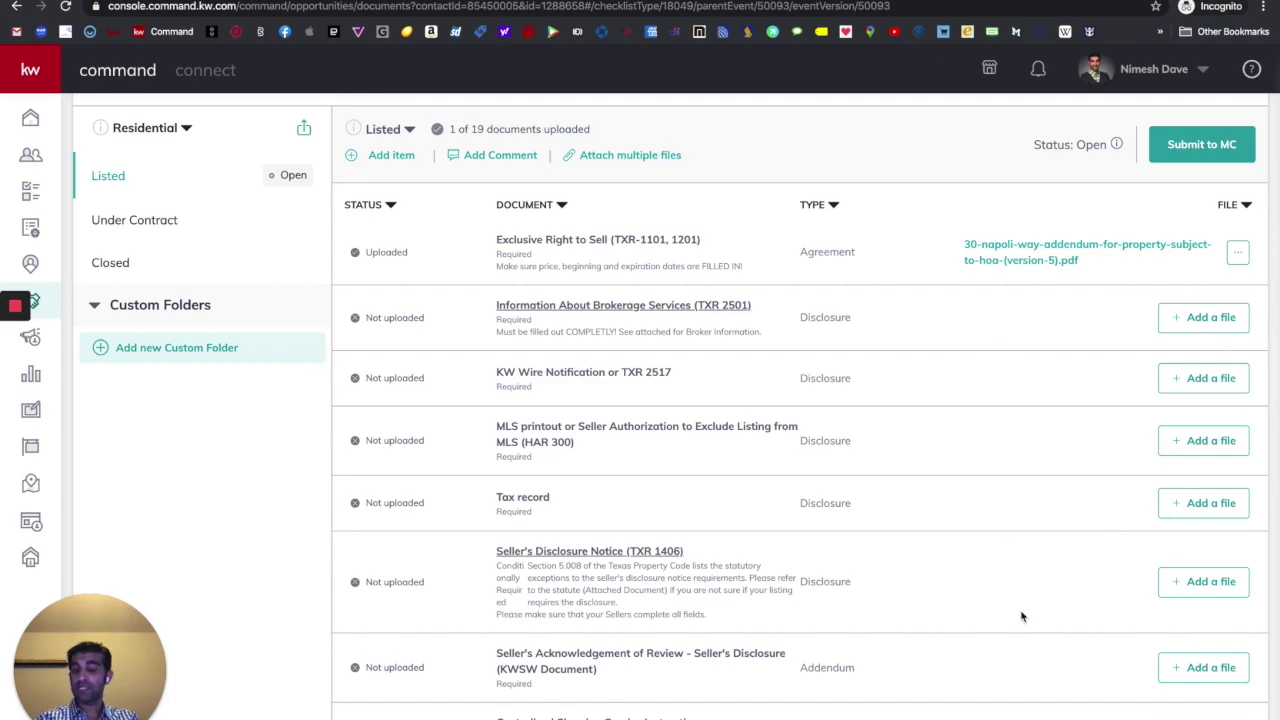
scroll(730, 626, "up", 3)
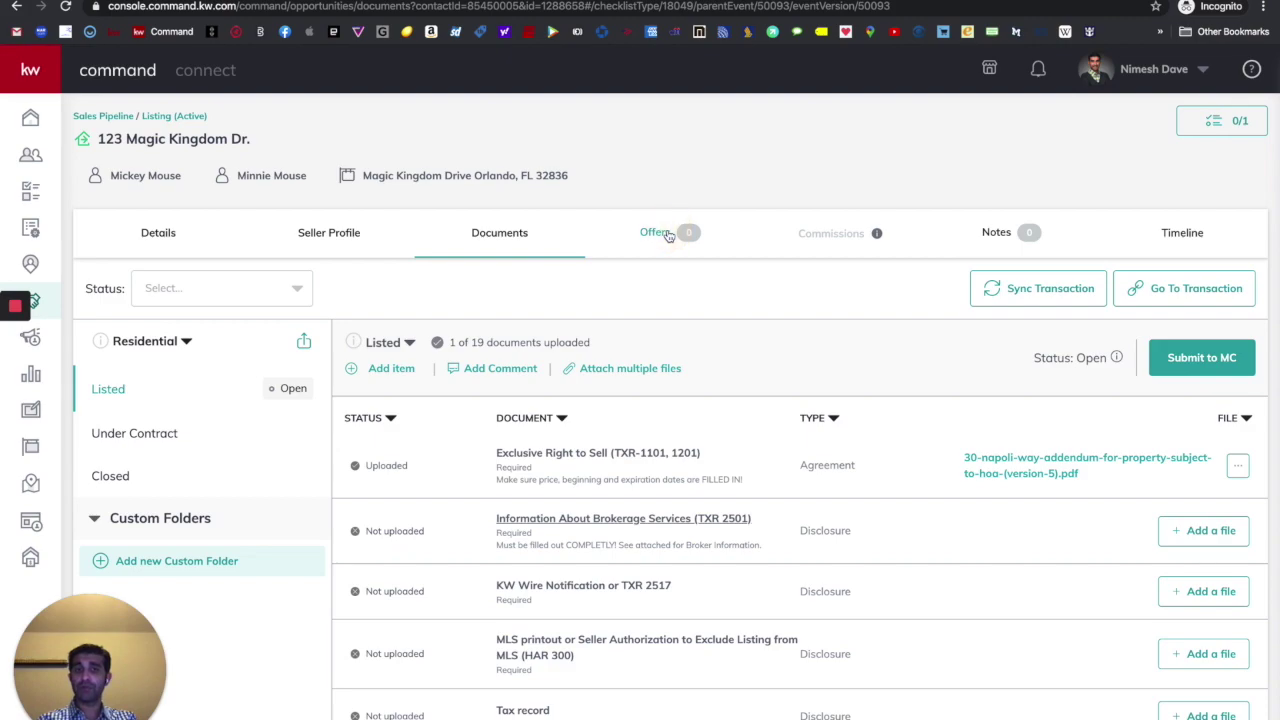
left_click(666, 234)
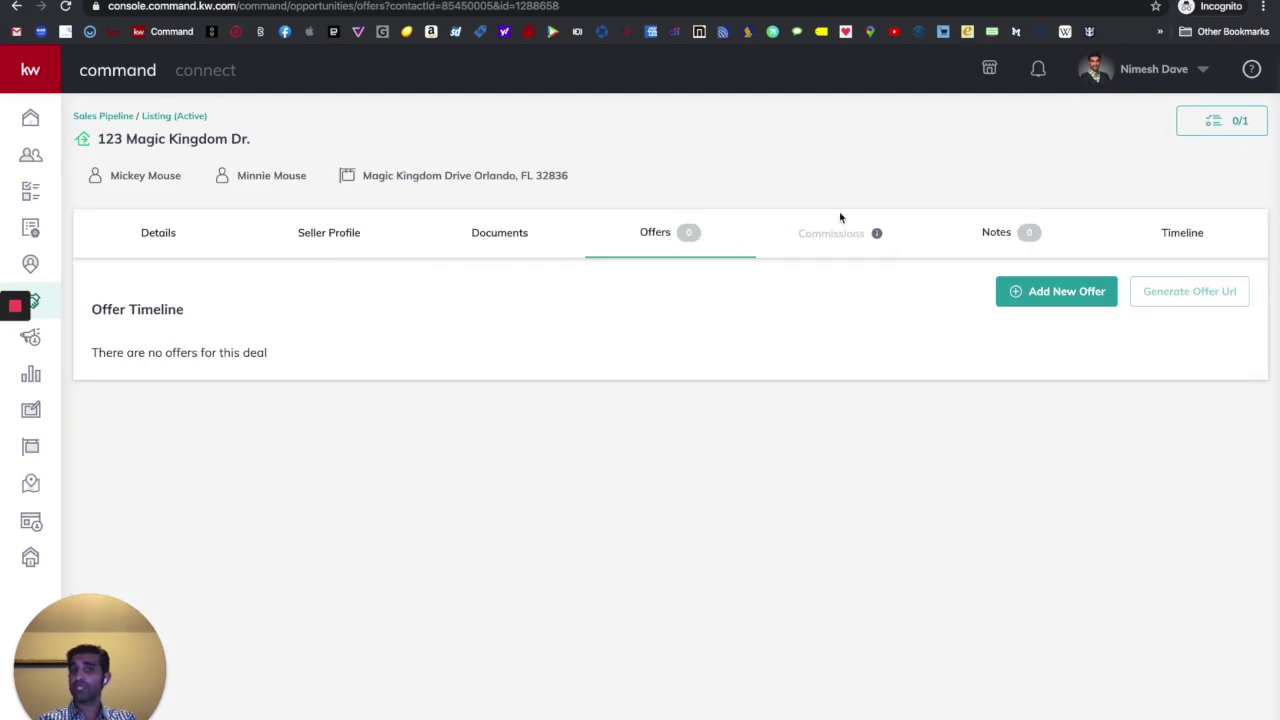
left_click(503, 234)
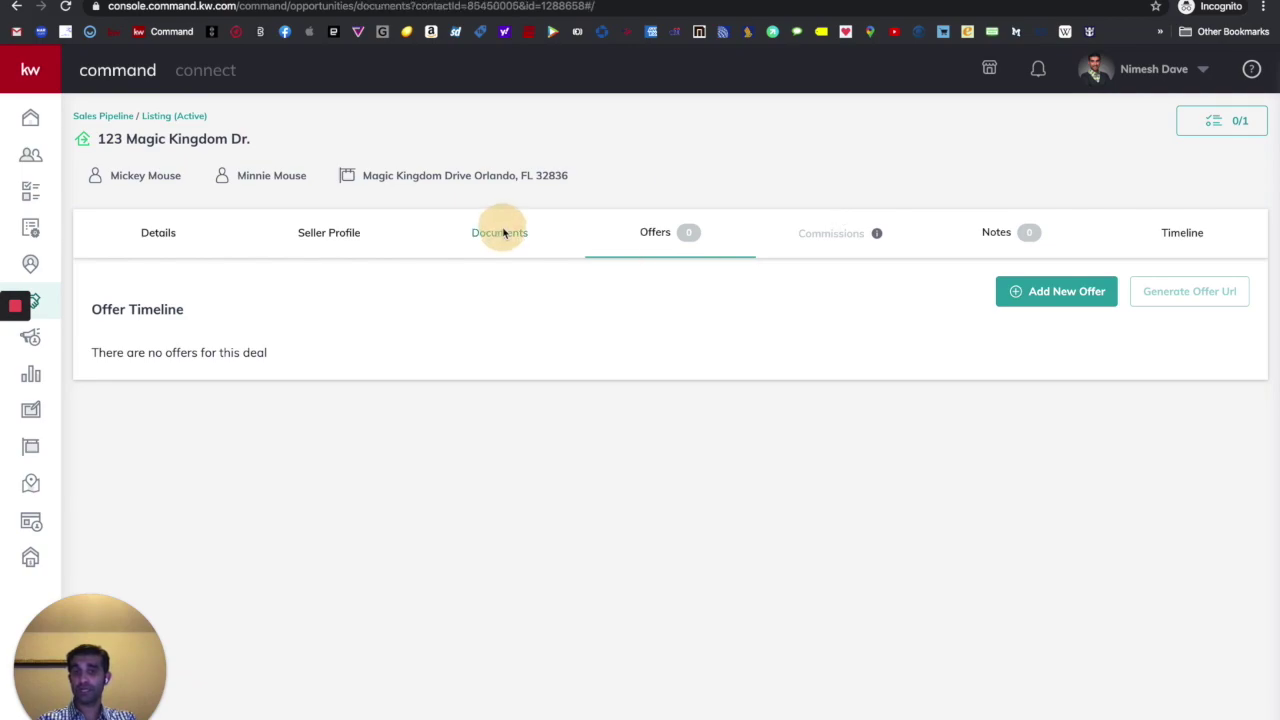